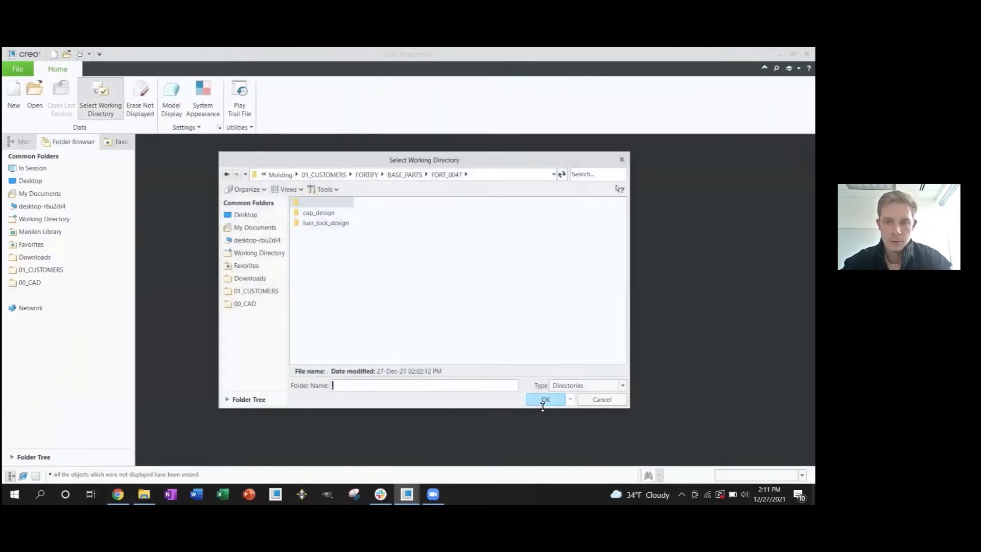
Step: Set the working directory to FORT_0047 and open moldable_cap.prt
left_click(544, 401)
key("ctrl+o")
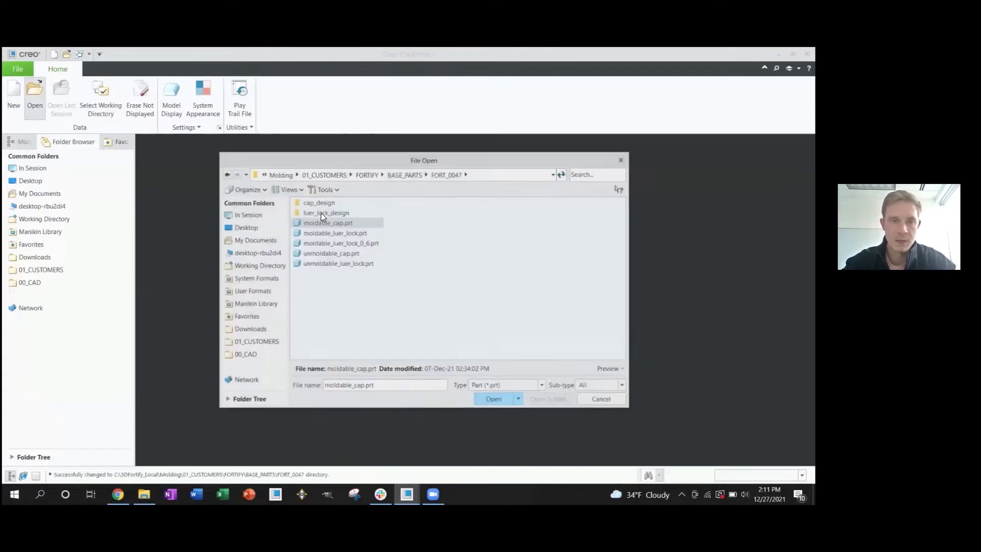
left_click(504, 398)
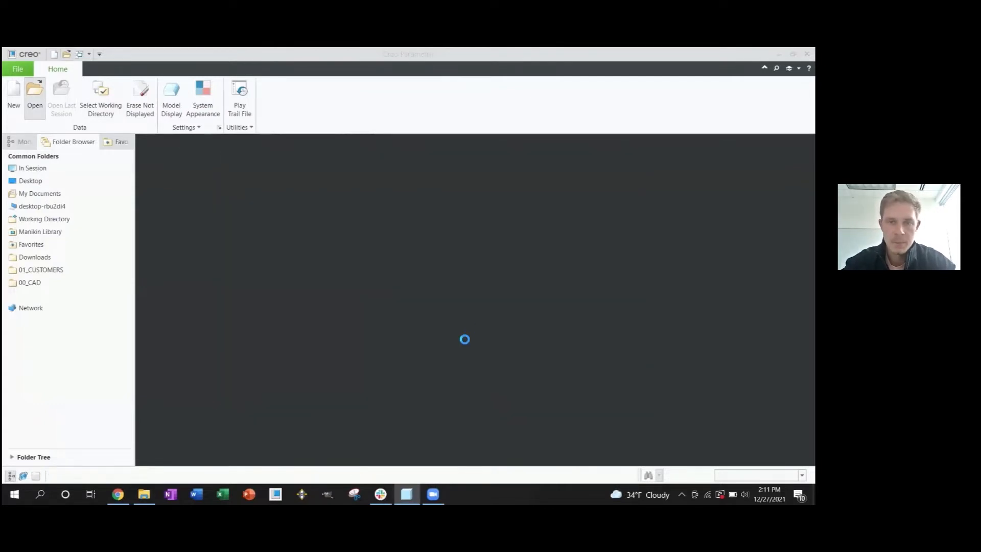
scroll(377, 333, "down", 3)
middle_click_drag(419, 340, 418, 304)
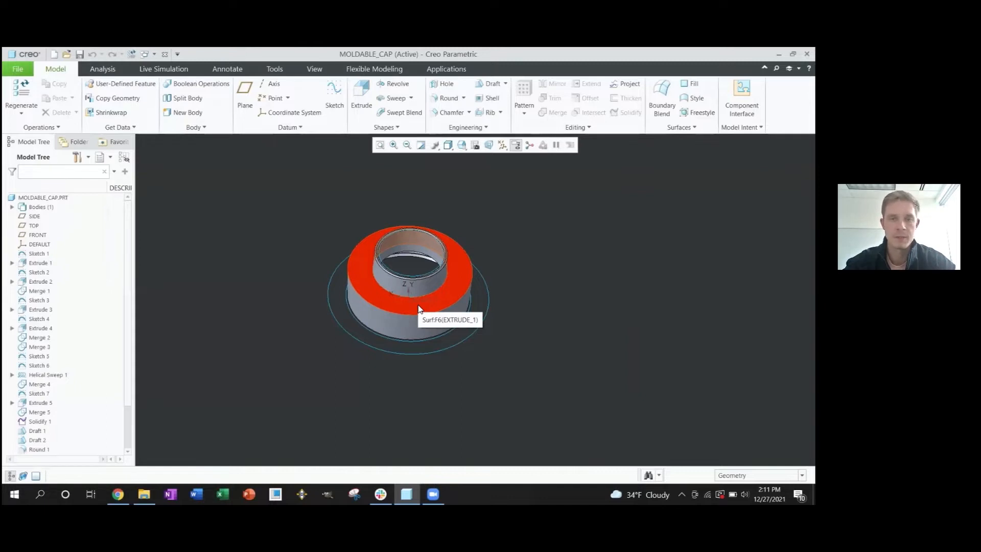
scroll(418, 306, "down", 2)
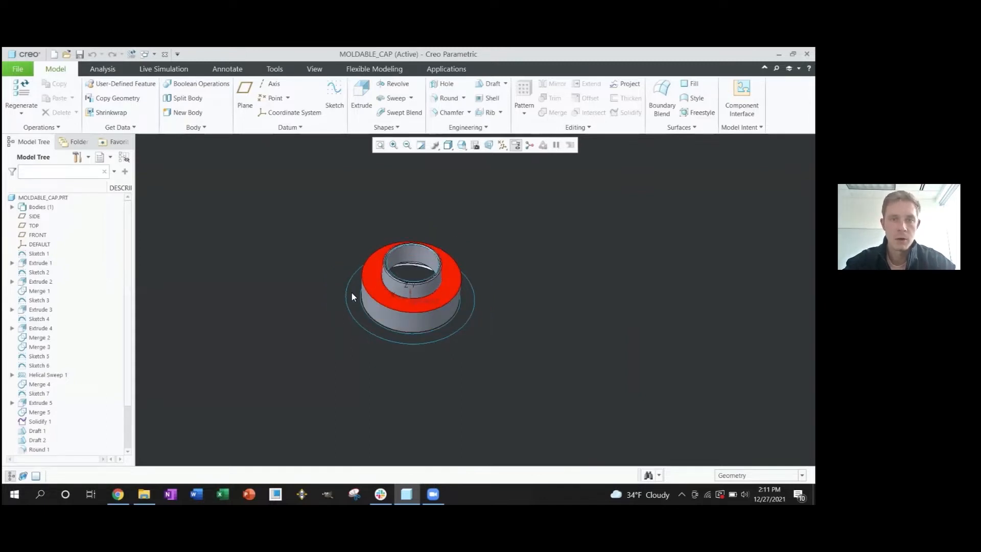
scroll(403, 285, "down", 2)
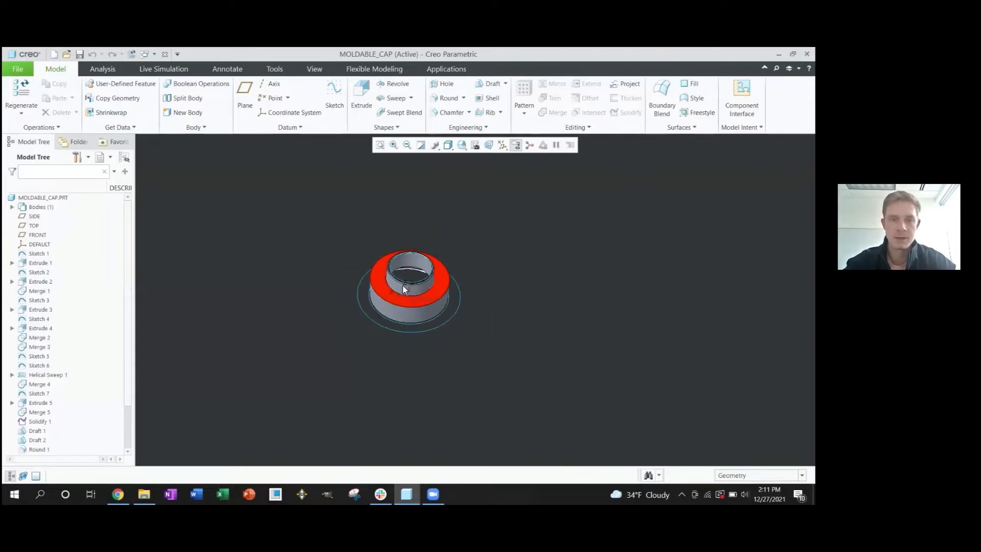
Step: Save a copy of the moldable cap part in FORT_0047 under the name moldable_cap_1_5
left_click(16, 70)
mouse_move(42, 140)
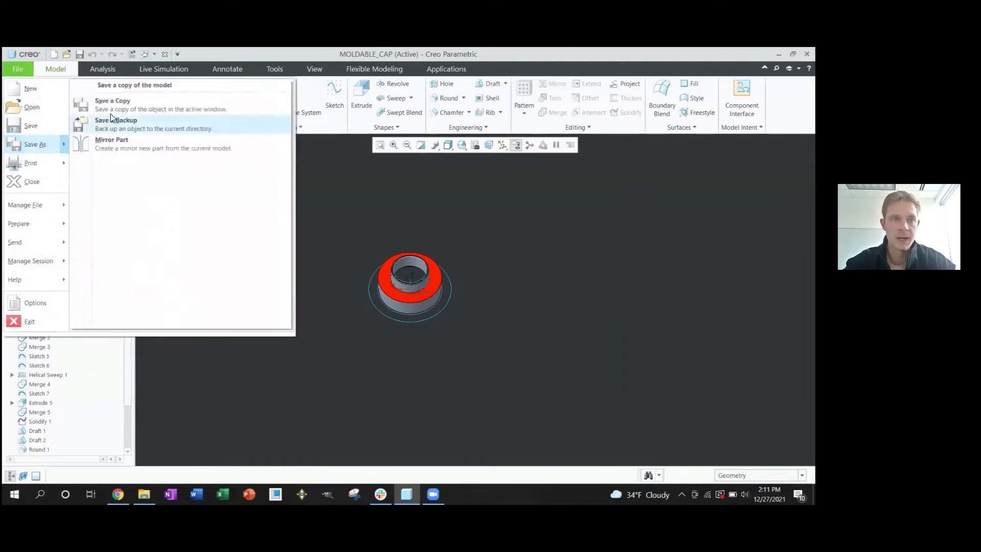
left_click(121, 107)
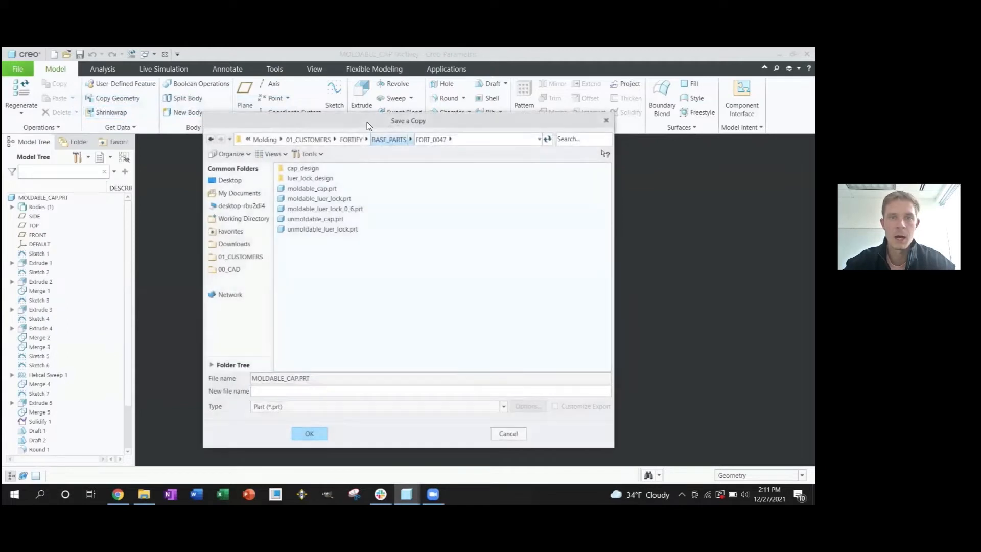
left_click_drag(381, 124, 608, 132)
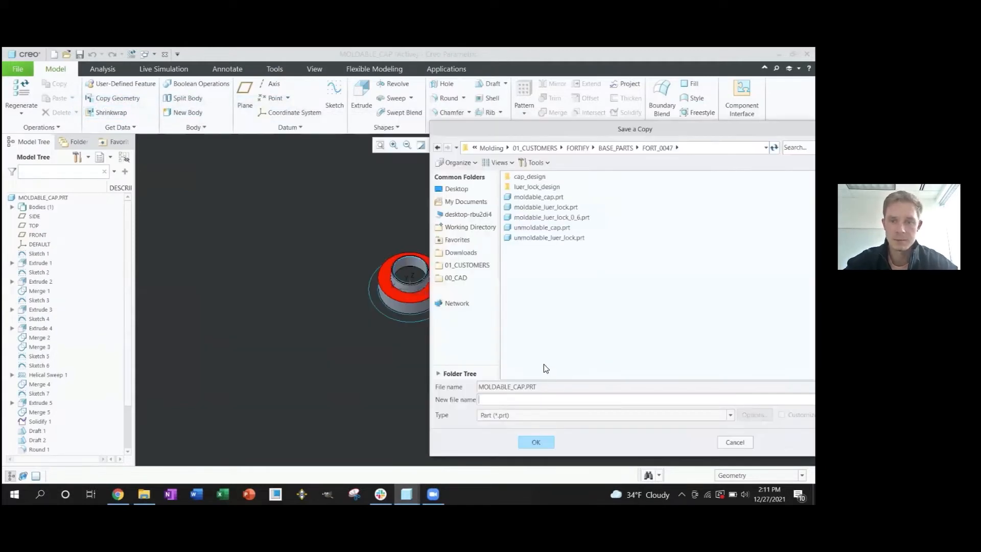
left_click(539, 196)
type("_1_5")
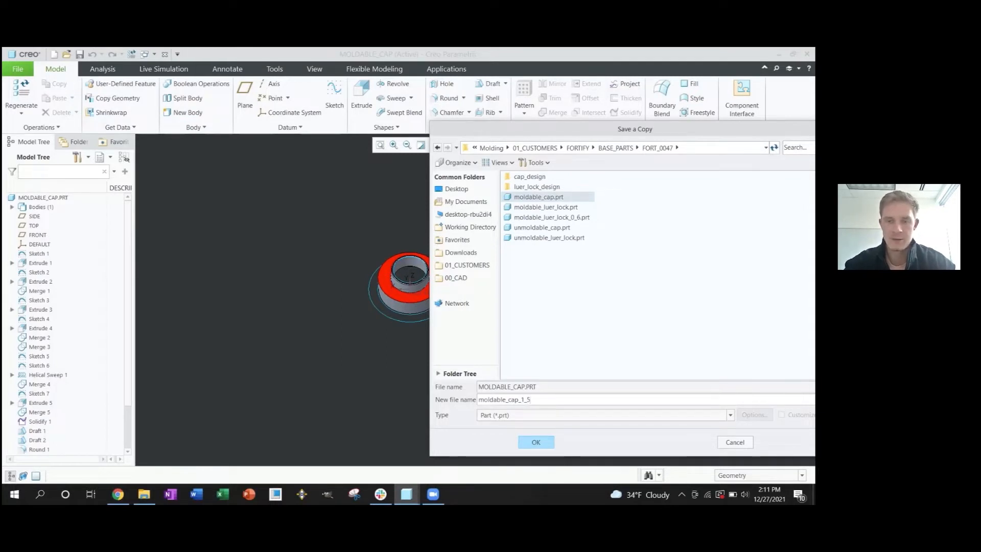
left_click(534, 442)
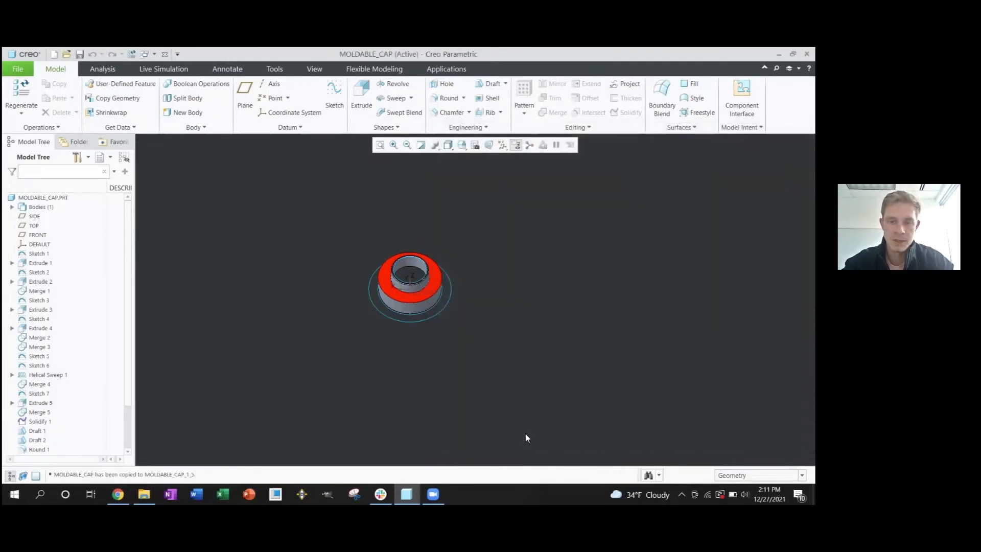
Step: Open moldable_cap_1_5.prt and scale the whole model by a factor of 1.015
key("ctrl+o")
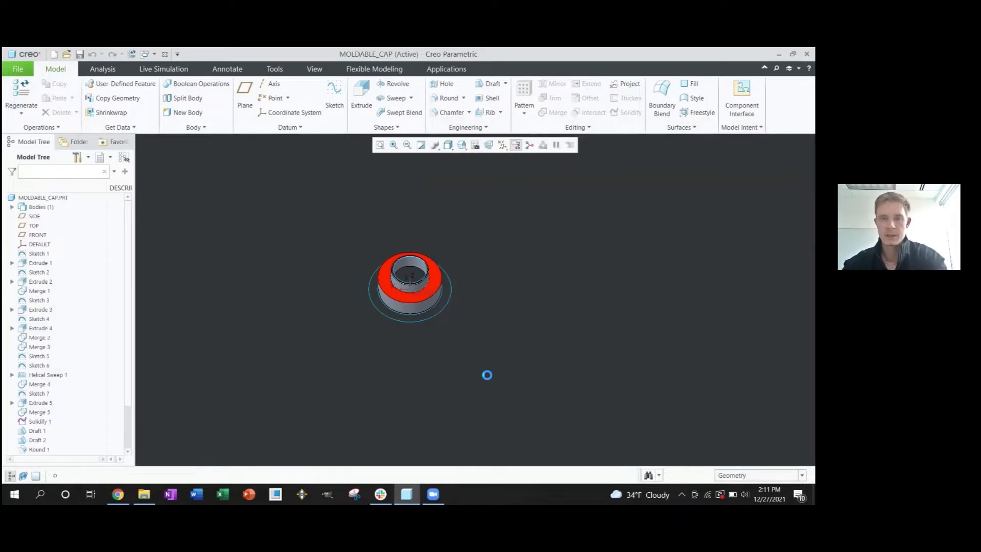
left_click(354, 235)
left_click(480, 397)
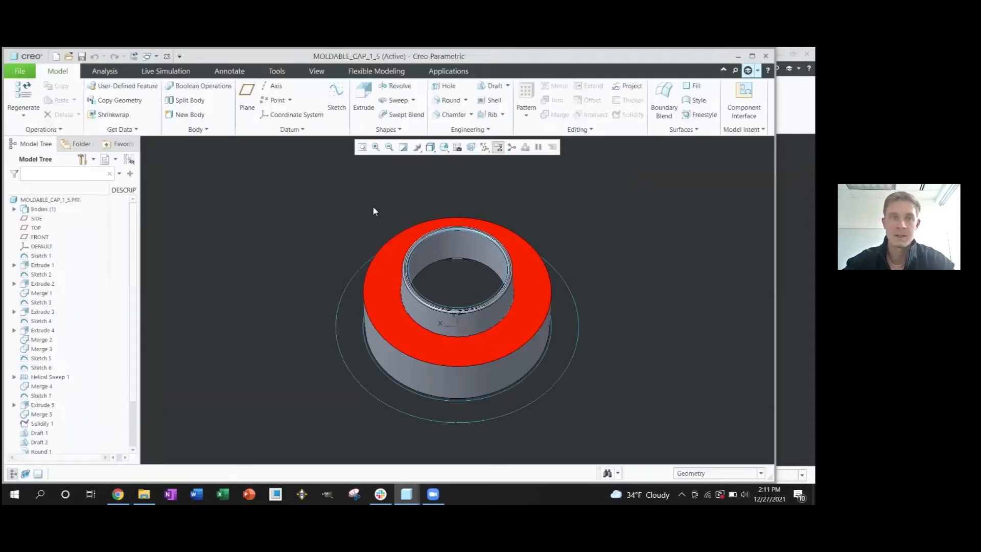
left_click(60, 130)
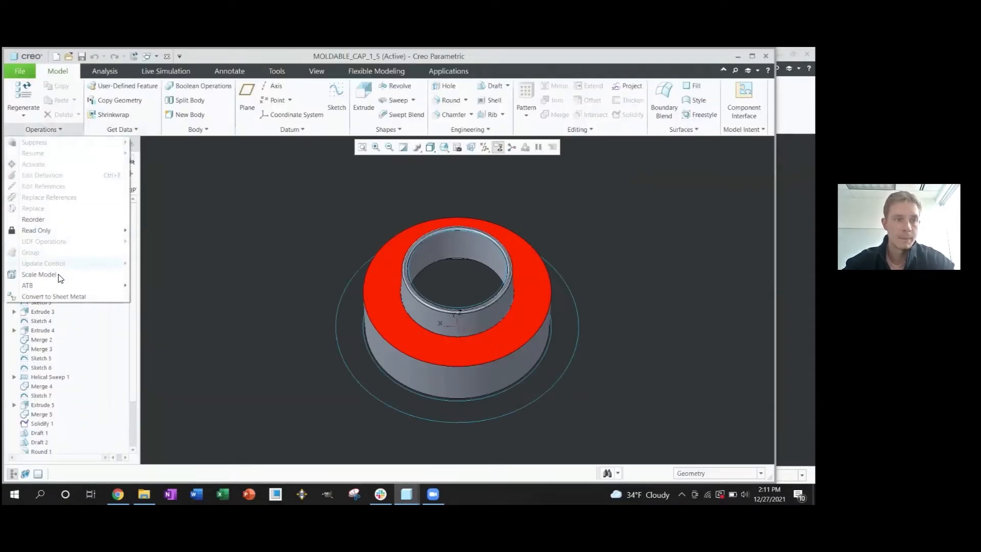
left_click(39, 275)
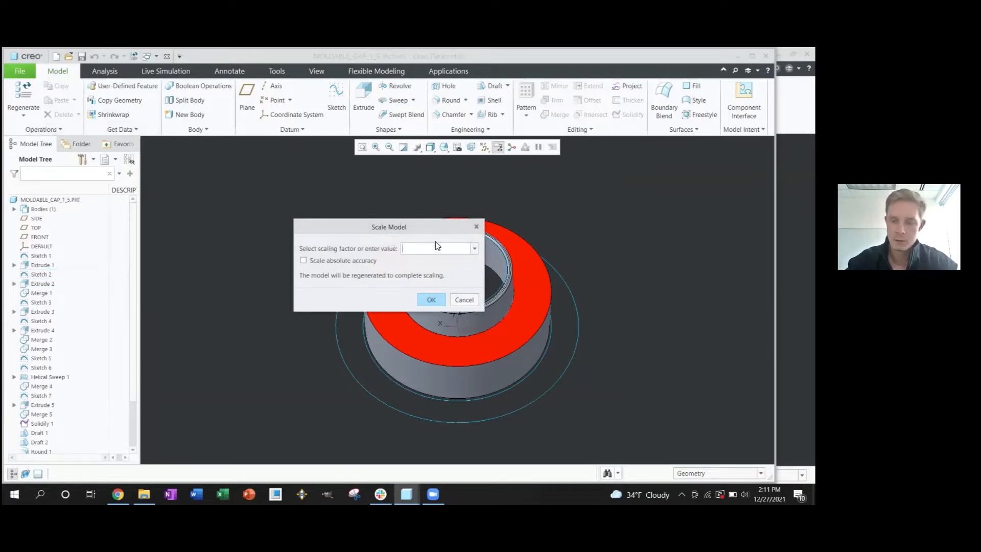
type("1.015")
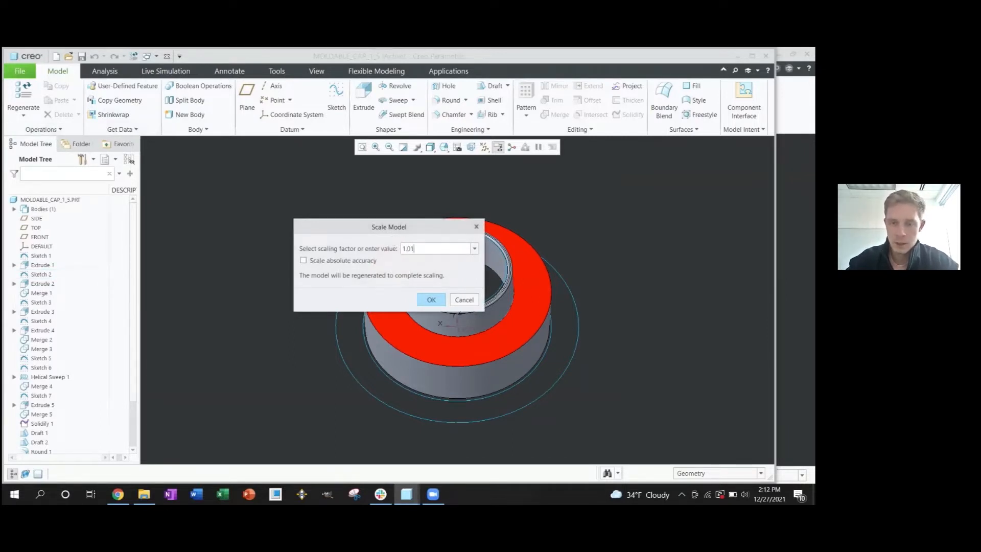
left_click(432, 300)
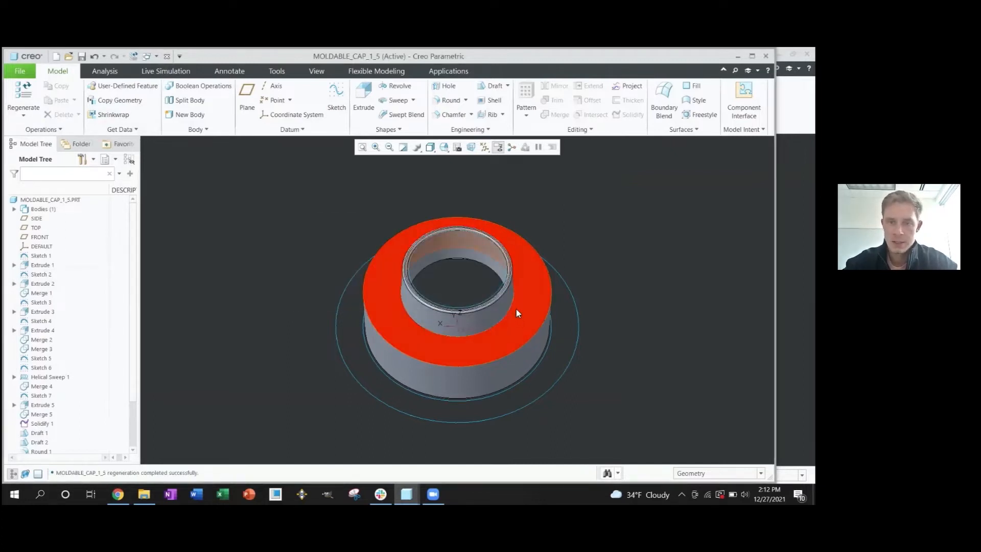
Step: Hide the sketches and coordinate systems in the scaled cap model
scroll(516, 309, "up", 2)
scroll(531, 357, "down", 2)
scroll(471, 357, "up", 2)
scroll(486, 326, "up", 2)
middle_click_drag(486, 326, 485, 301)
key("h")
key("c")
scroll(491, 325, "up", 2)
scroll(484, 293, "up", 2)
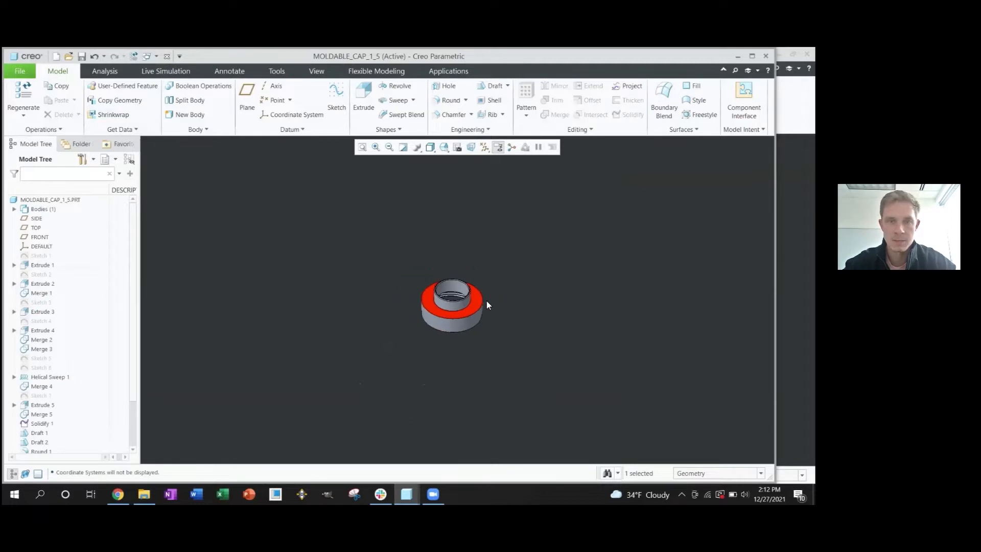
Step: Switch to File Explorer, move moldable_cap_1_5.prt.1 from FORT_0047 into the cap_design folder, and open that folder
key("o")
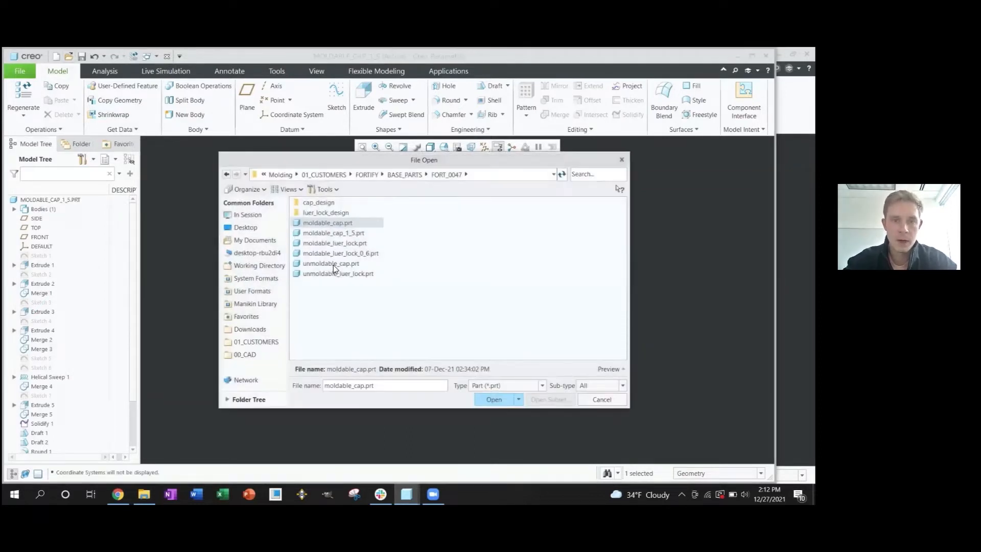
left_click(598, 400)
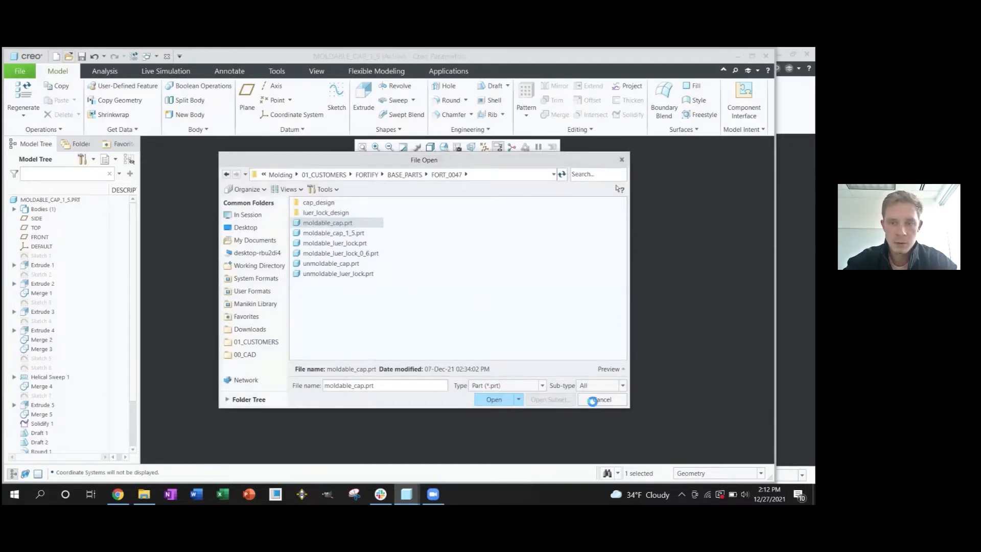
left_click(144, 494)
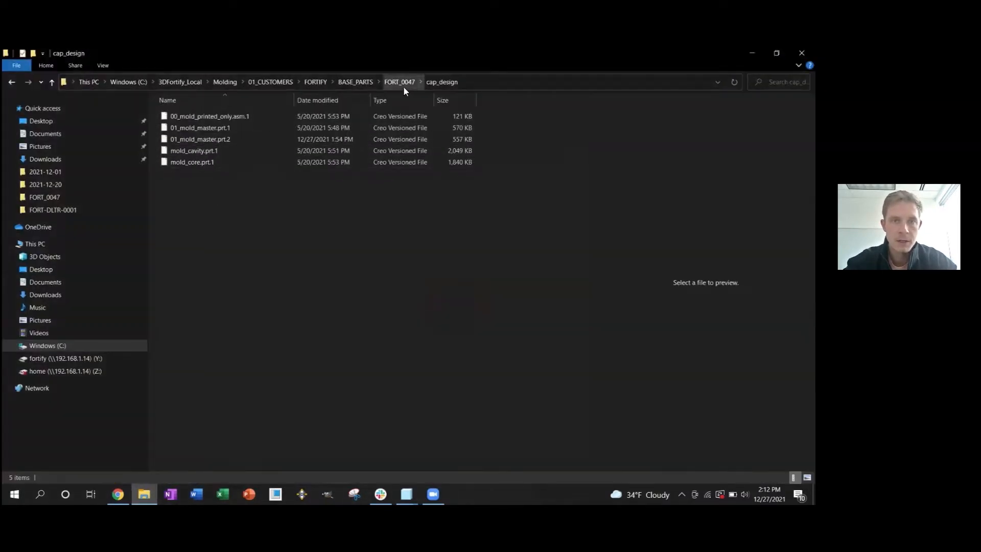
left_click(401, 83)
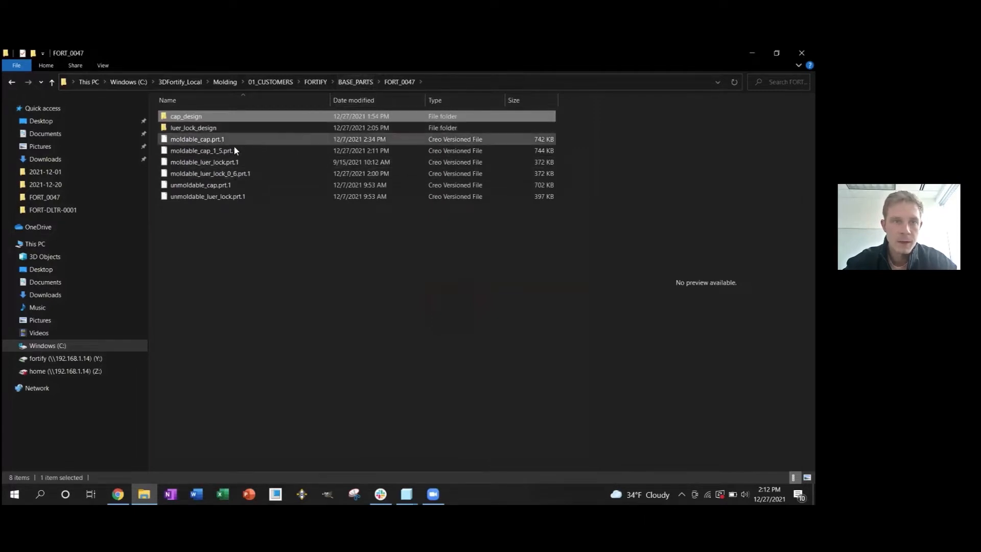
left_click_drag(194, 150, 213, 117)
double_click(214, 118)
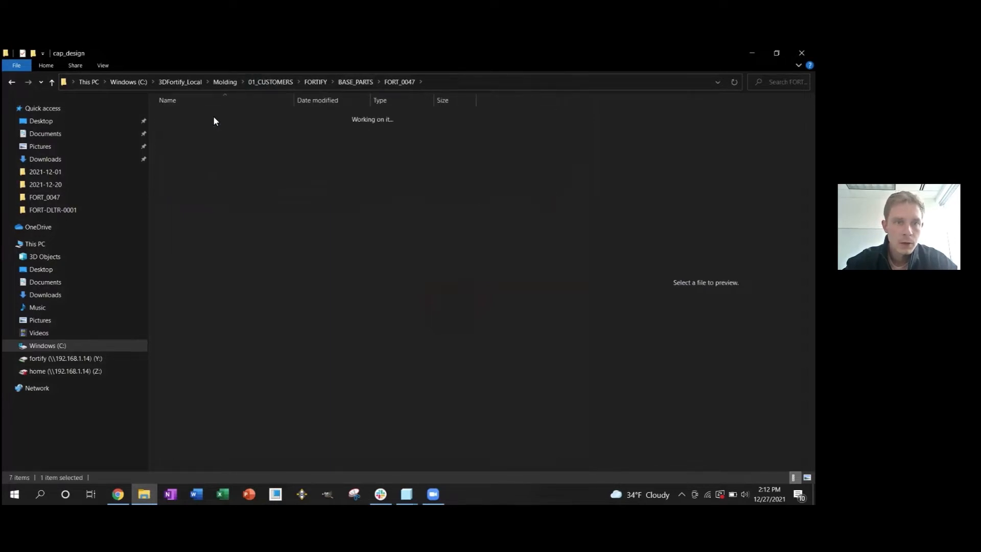
Step: Switch back to Creo Parametric and set the working directory to the cap_design folder in FORT_0047
key("alt+Tab")
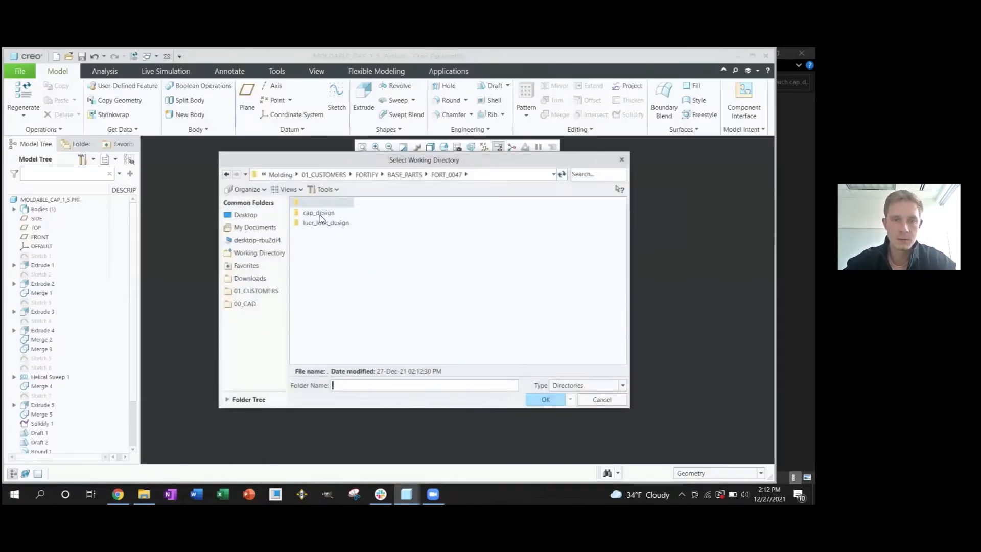
double_click(319, 213)
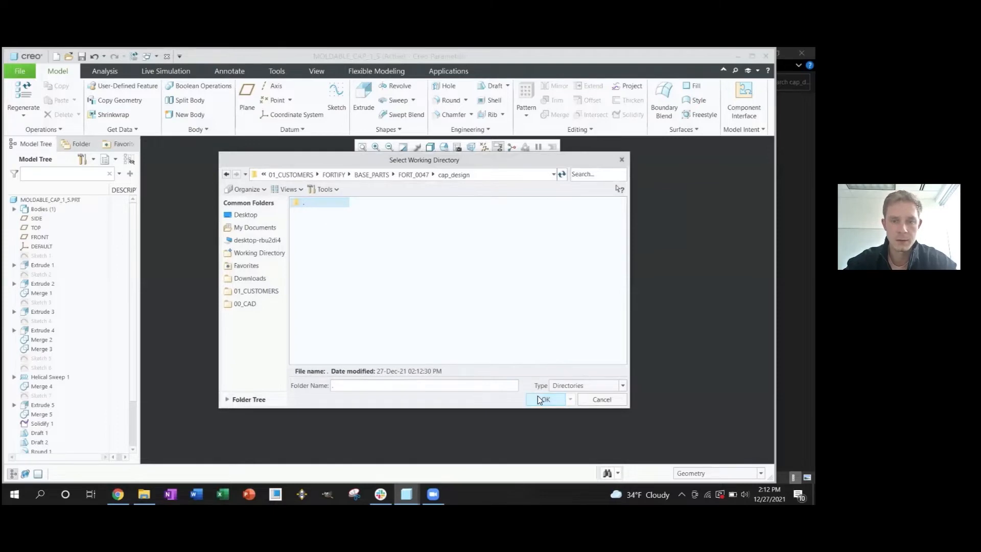
left_click(540, 400)
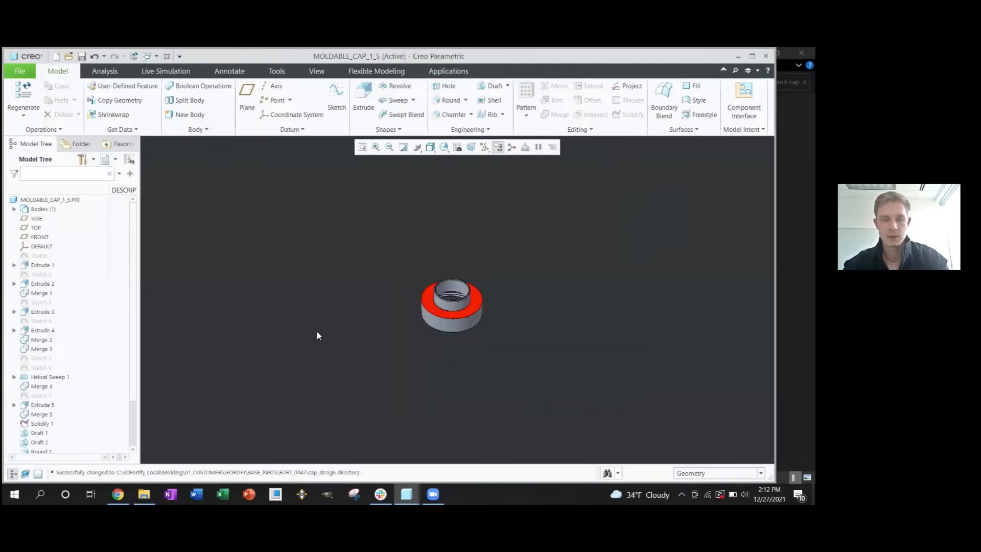
Step: Clear both cap models from the session and open 01_mold_master.prt with cap_design as the working directory
key("q")
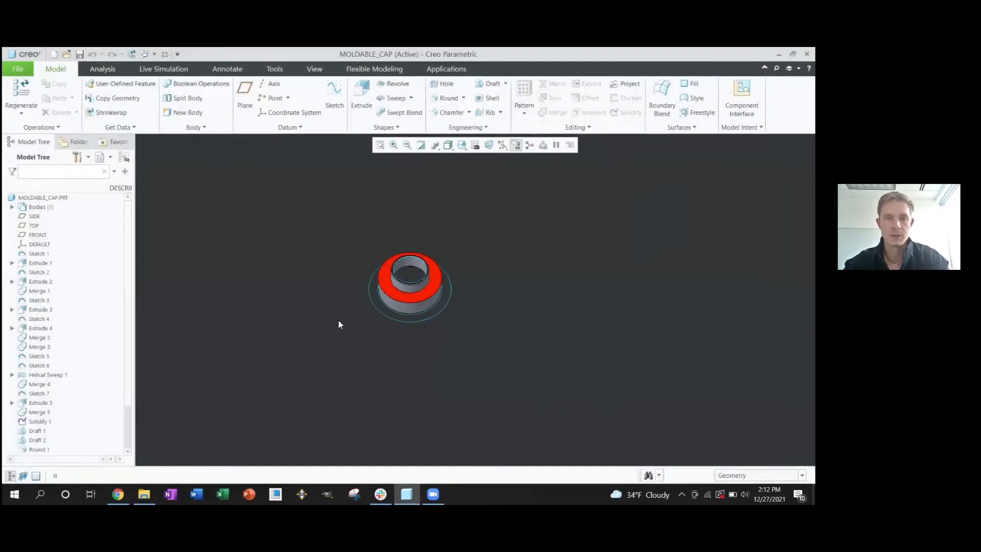
key("q")
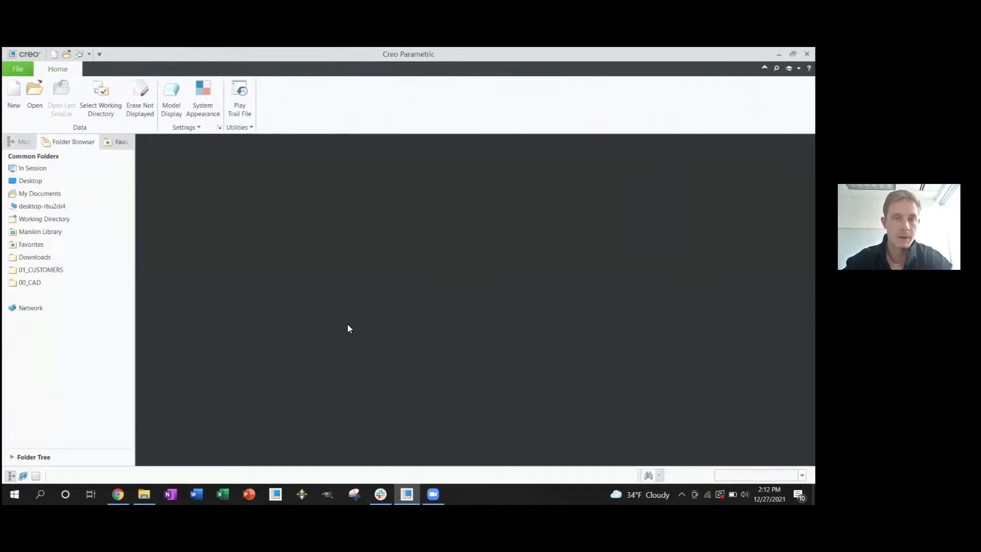
key("c")
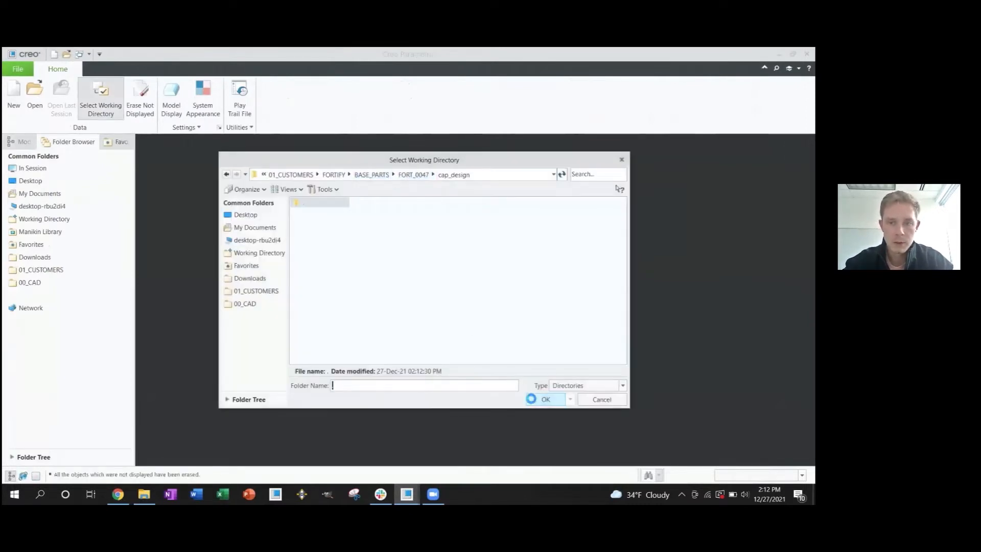
left_click(532, 398)
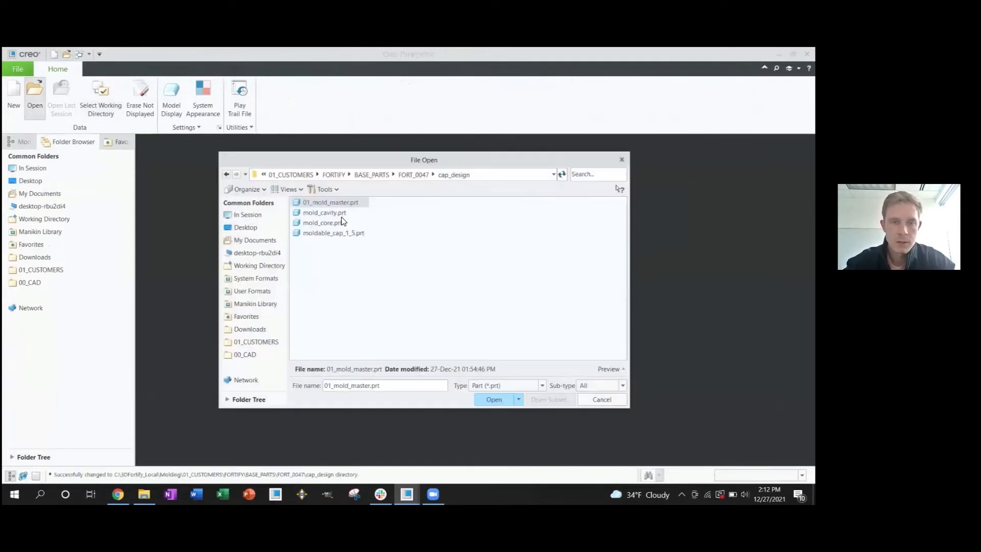
left_click(505, 399)
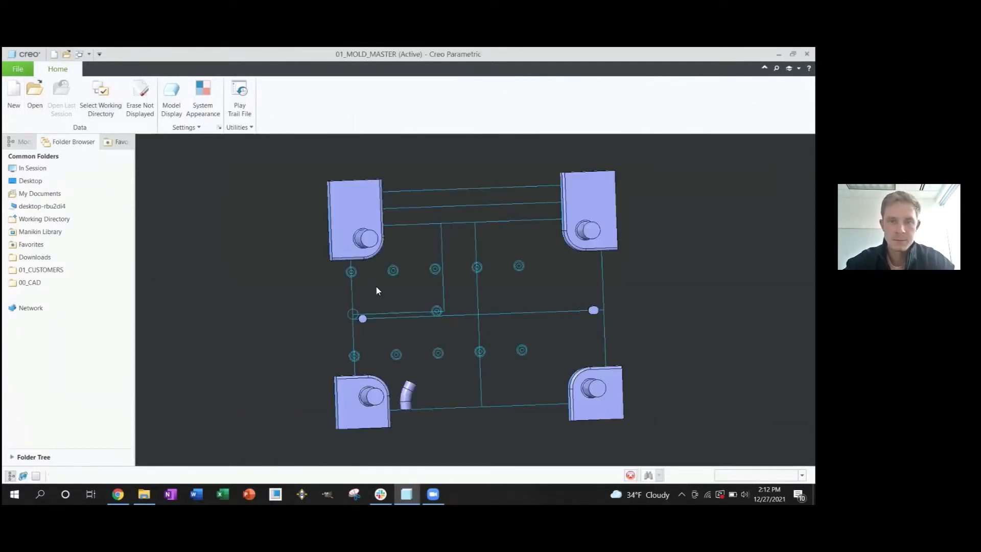
Step: Examine the mold master's corner mounts, alignment features and layout curves, and display the coordinate systems
scroll(396, 287, "up", 3)
middle_click_drag(418, 279, 417, 289)
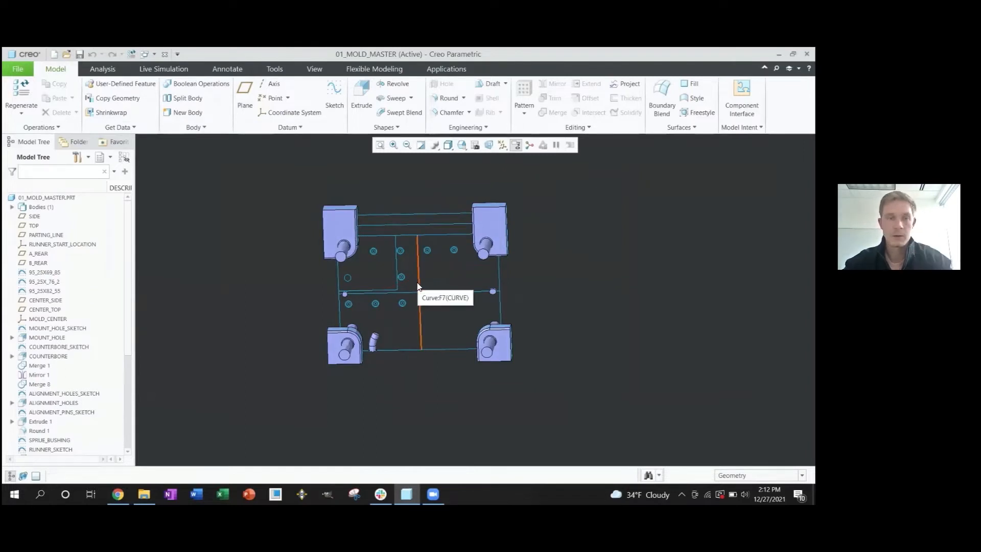
scroll(418, 282, "up", 2)
mouse_move(418, 282)
middle_mouse_down()
mouse_move(407, 279)
mouse_move(422, 282)
mouse_move(415, 276)
middle_mouse_up()
scroll(423, 282, "up", 1)
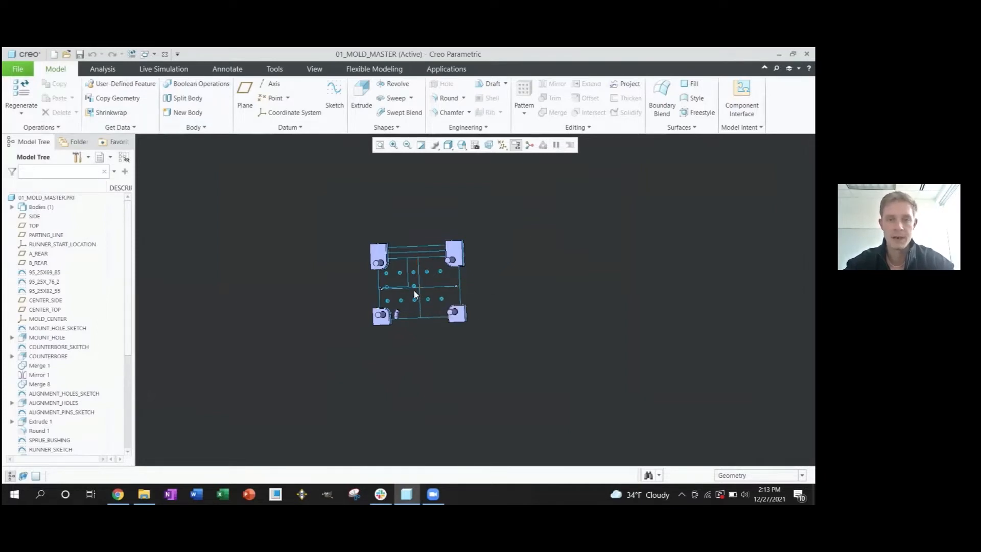
scroll(418, 294, "down", 3)
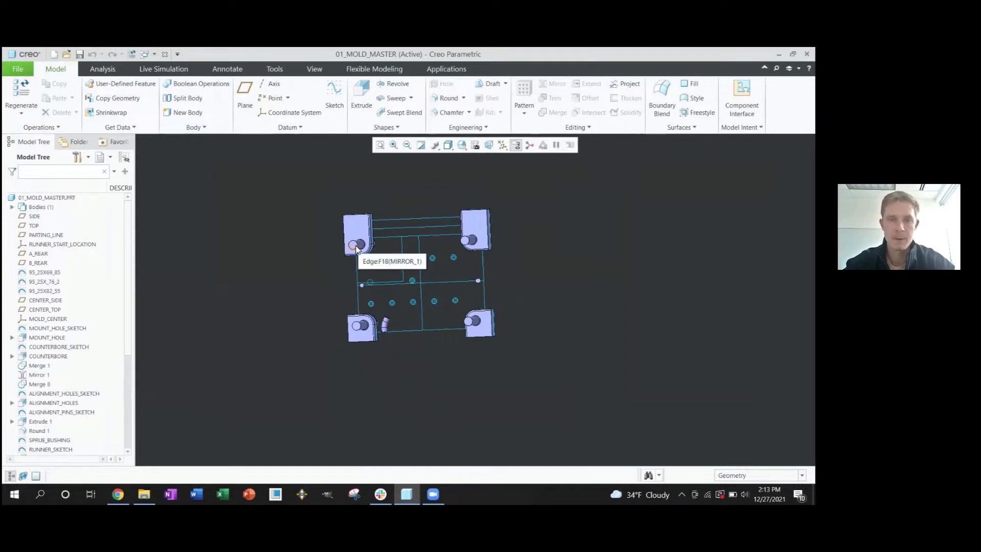
scroll(357, 249, "down", 2)
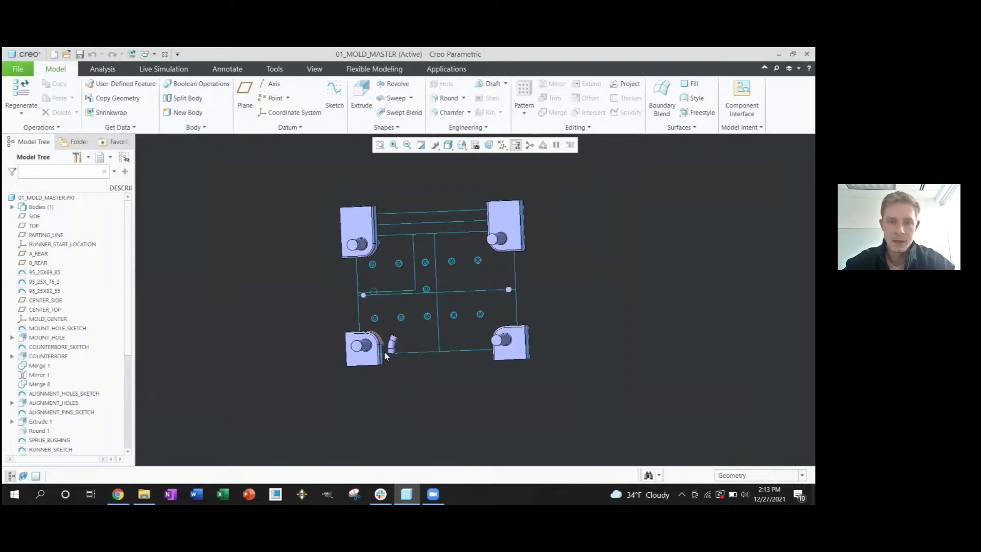
scroll(396, 345, "up", 2)
middle_click_drag(387, 332, 395, 272)
scroll(398, 273, "down", 3)
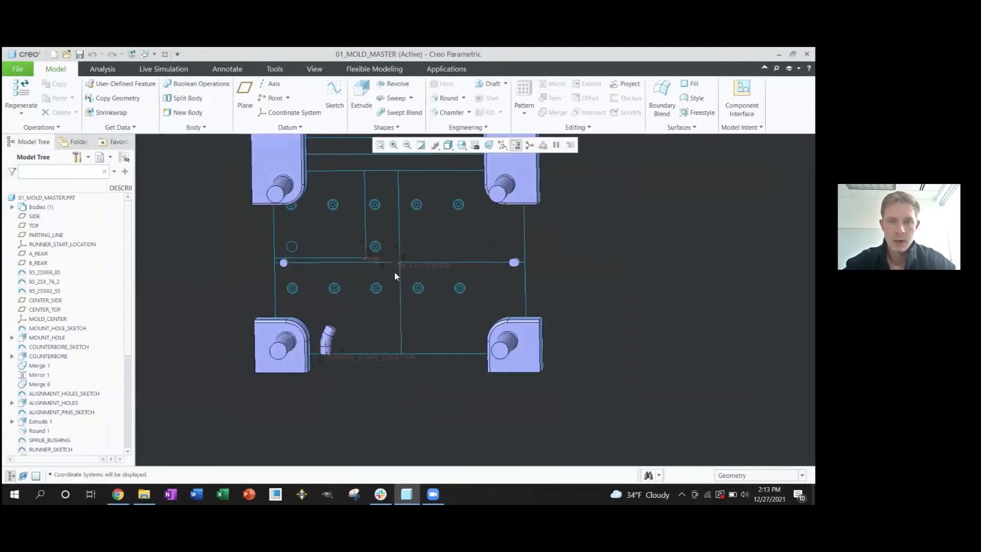
Step: Start an external Copy Geometry feature in the mold master with moldable_cap_1_5.prt as the reference model
left_click(367, 260)
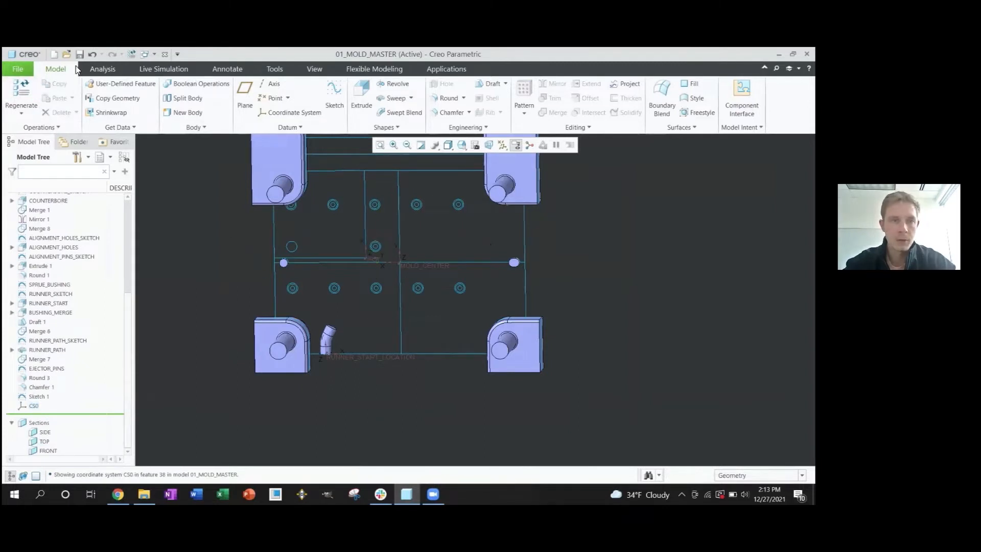
left_click(116, 98)
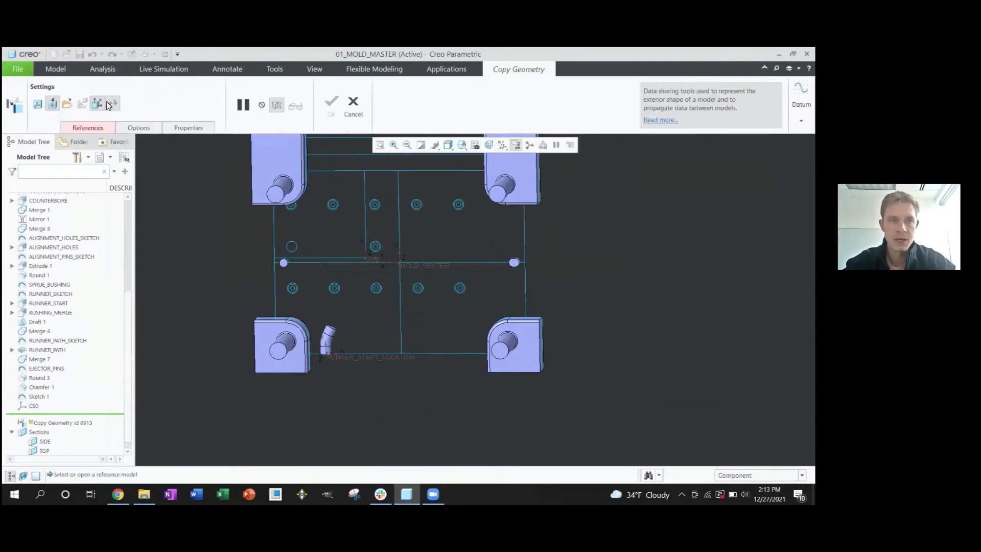
left_click(66, 104)
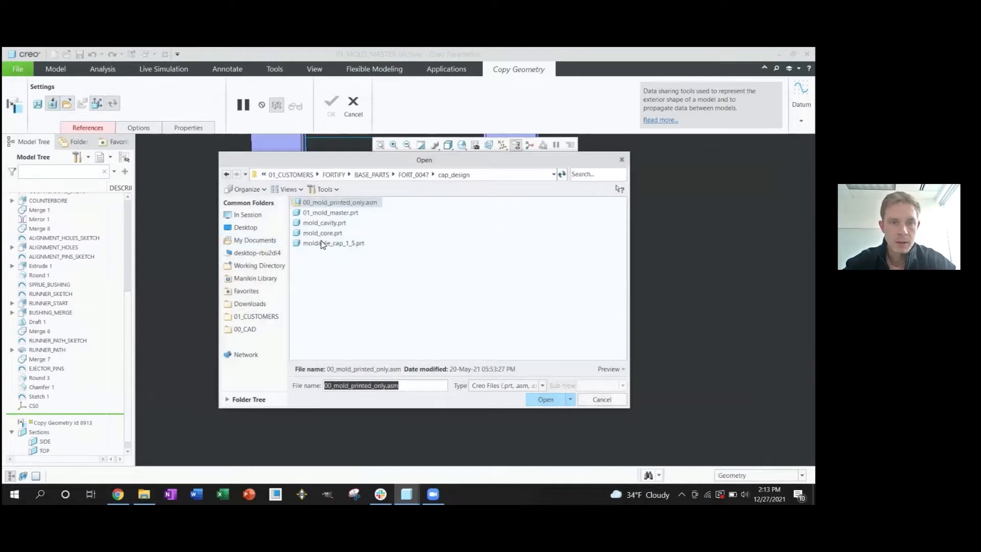
left_click(342, 244)
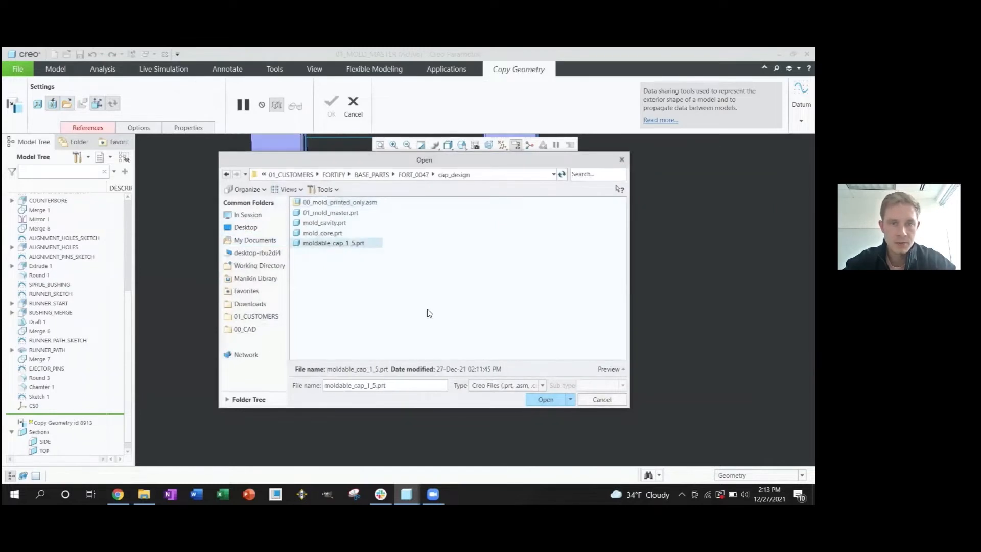
left_click(545, 399)
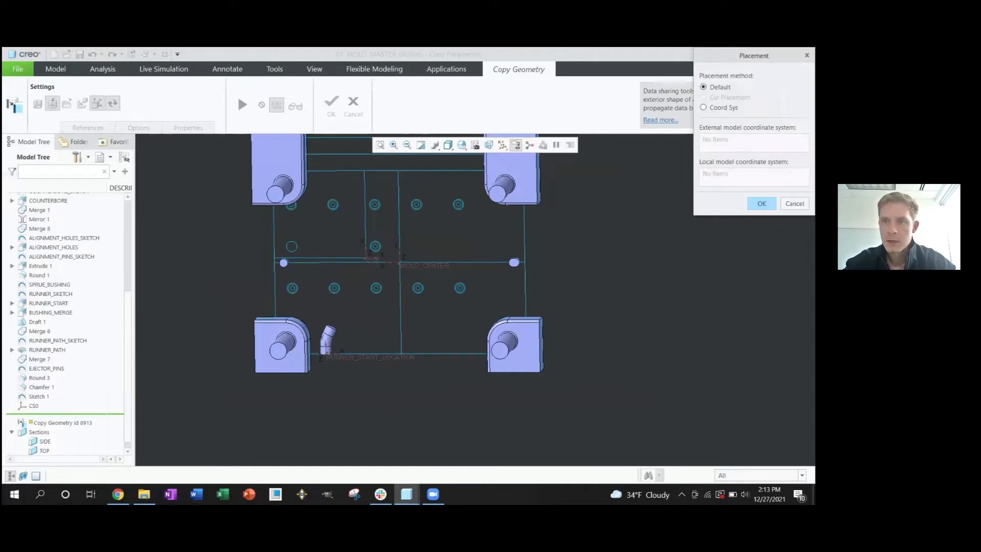
Step: Place the external cap by coordinate systems, matching its DEFAULT system to the mold master's local CS0
left_click_drag(747, 55, 524, 166)
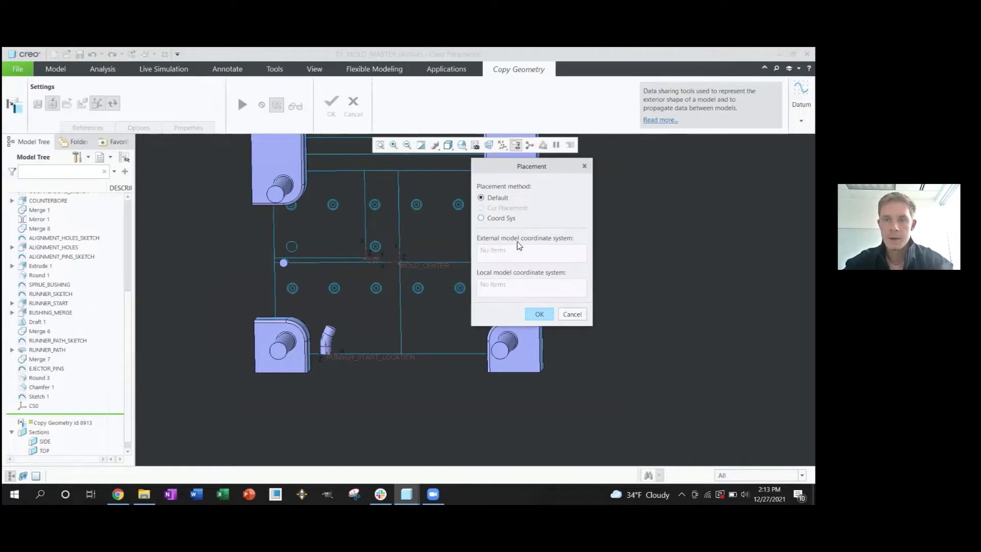
left_click(481, 217)
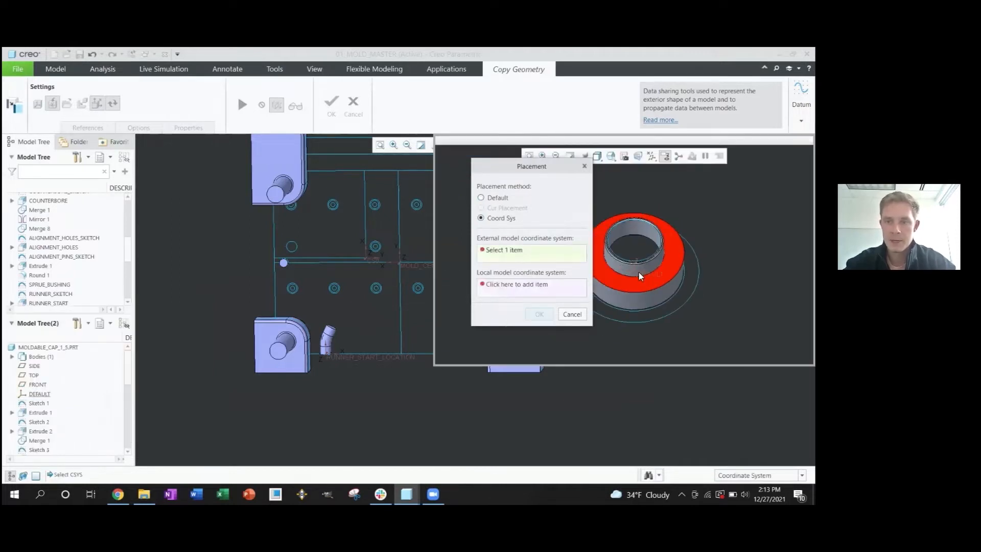
left_click(372, 262)
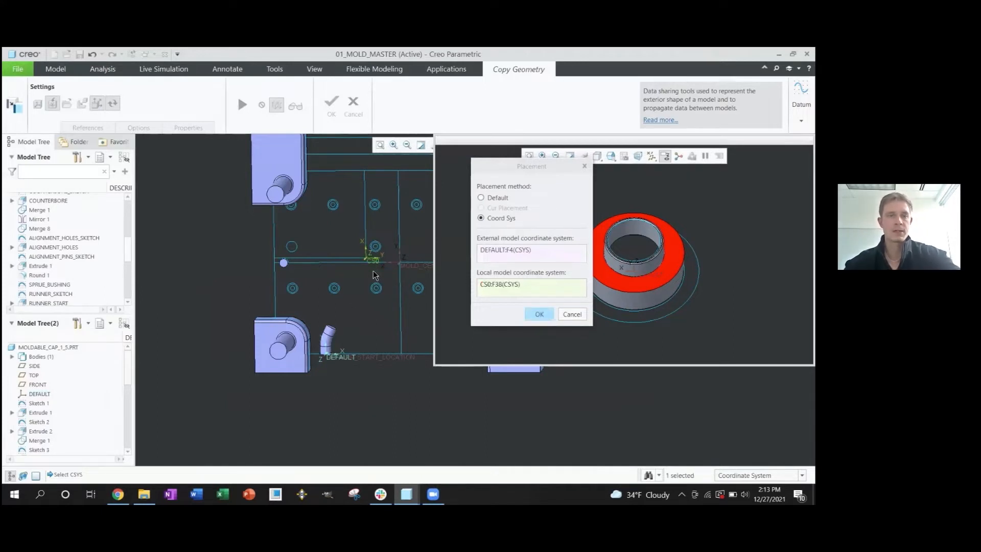
left_click(542, 314)
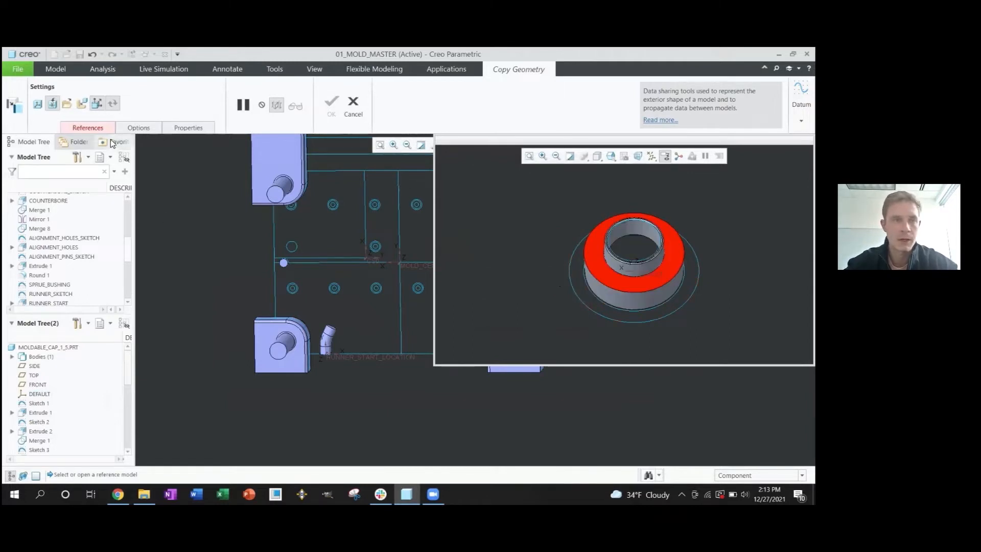
Step: Turn off the published-geometry-only restriction and copy the cap's entire body surfaces into the mold master
left_click(96, 105)
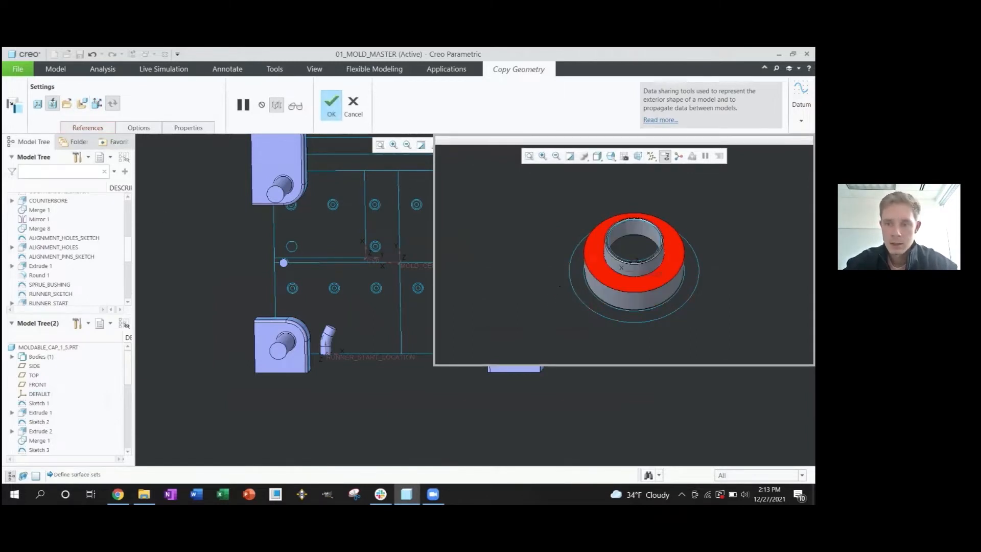
left_click(761, 475)
left_click(741, 464)
left_click(618, 282)
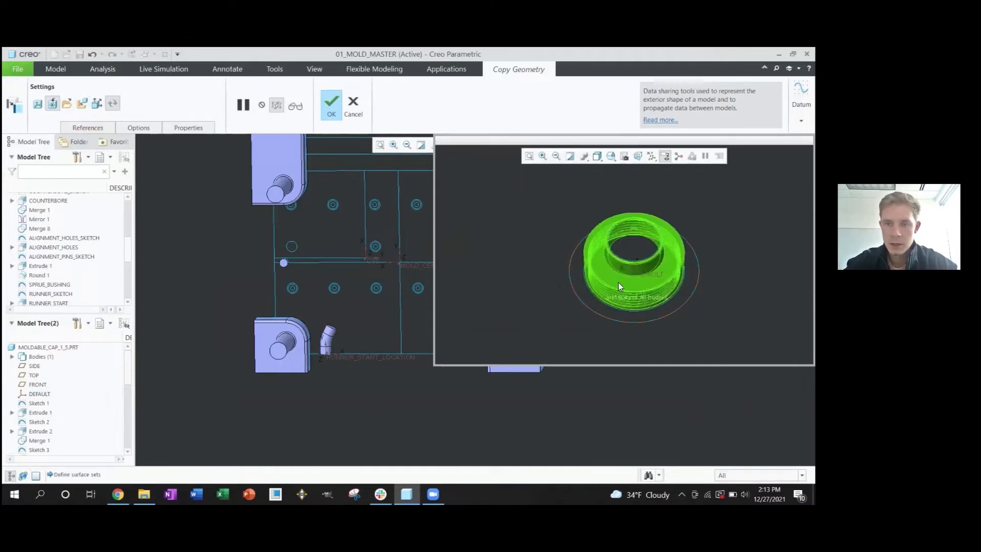
middle_click(487, 244)
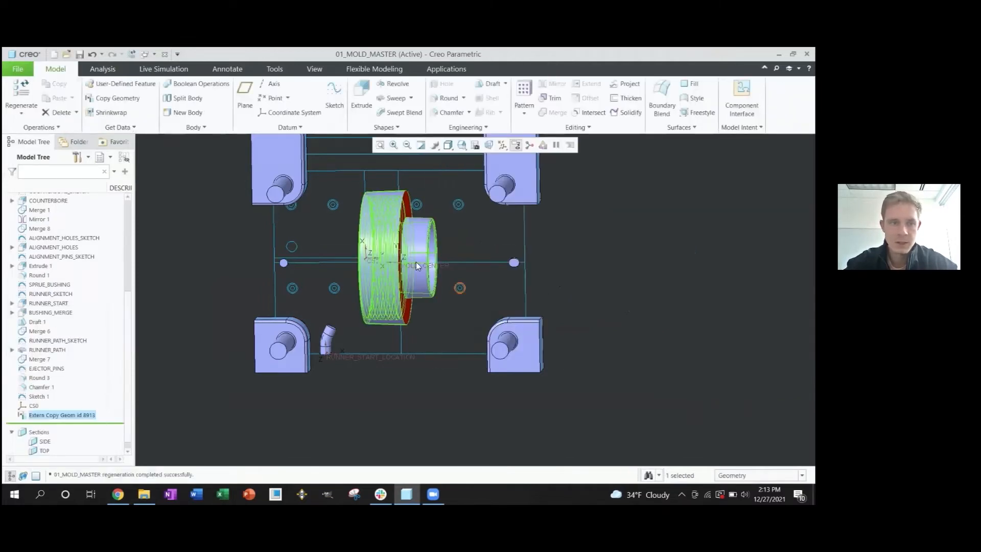
left_click(657, 283)
Step: Redefine CS0's orientation, using the first sketch curve to determine Y and the second to project Z
scroll(434, 264, "up", 3)
middle_click_drag(434, 263, 410, 233)
scroll(425, 264, "down", 3)
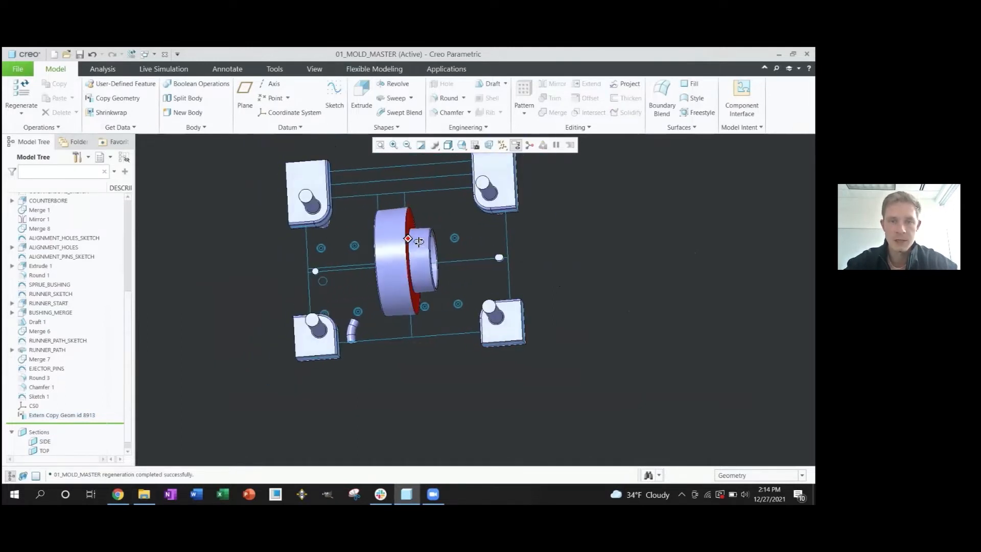
scroll(410, 233, "down", 3)
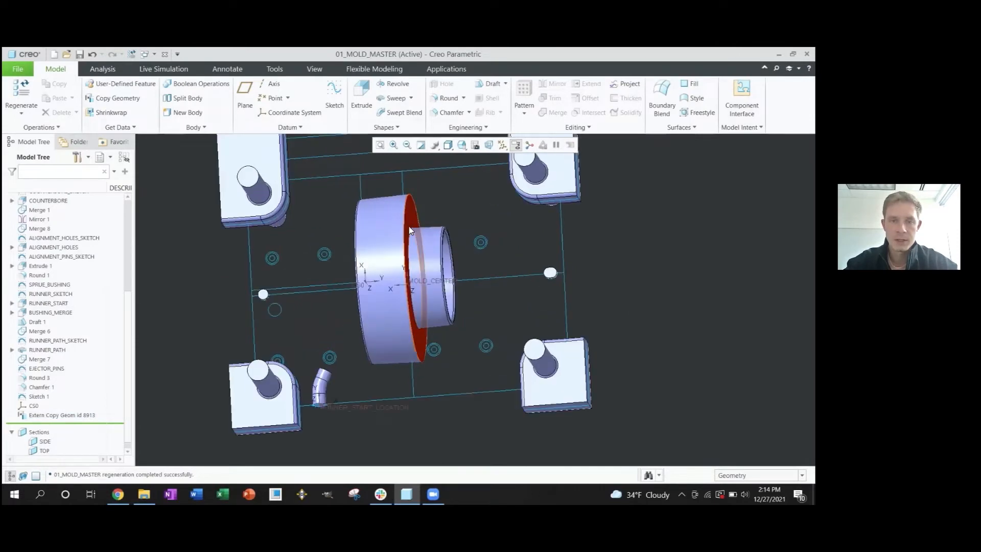
mouse_move(409, 228)
middle_mouse_down()
mouse_move(422, 235)
mouse_move(361, 253)
middle_mouse_up()
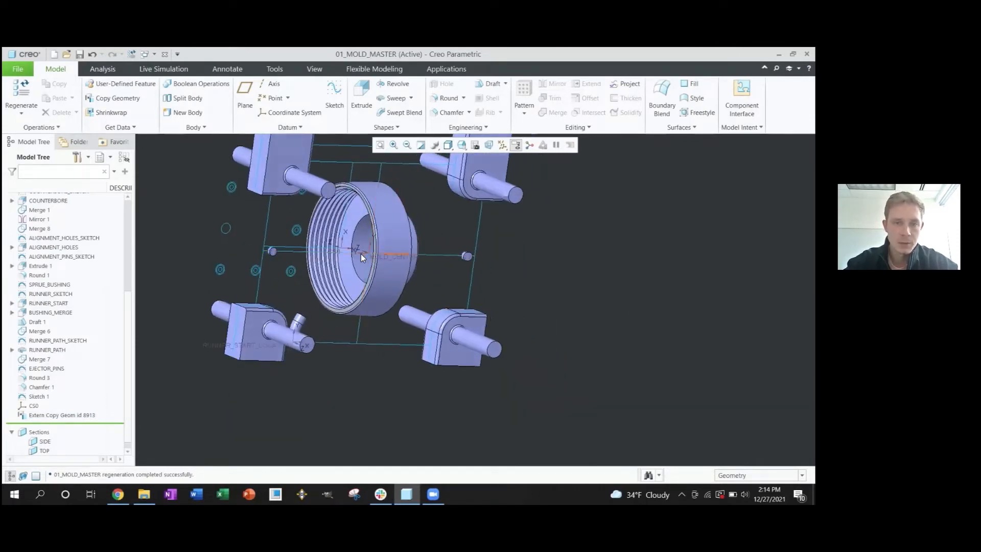
left_click(35, 406)
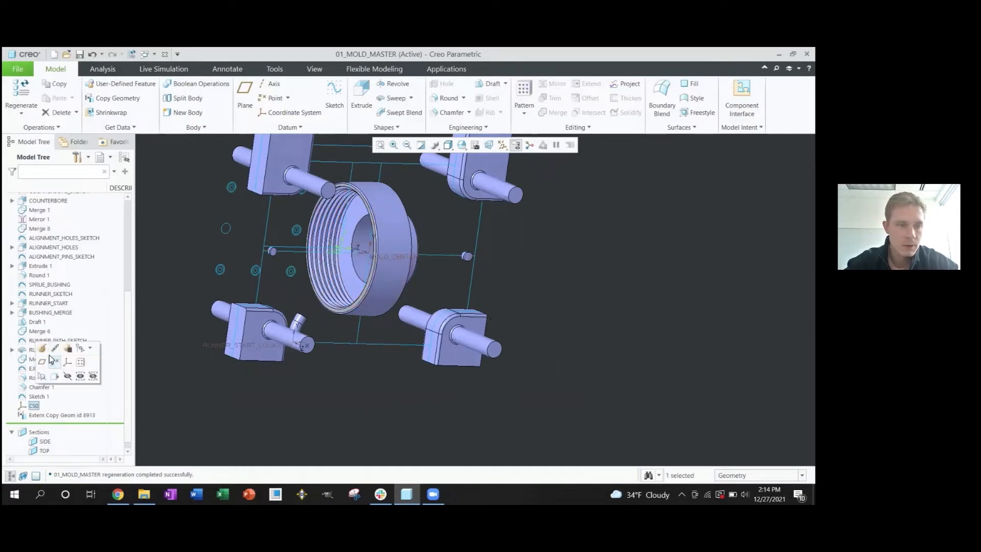
left_click(43, 350)
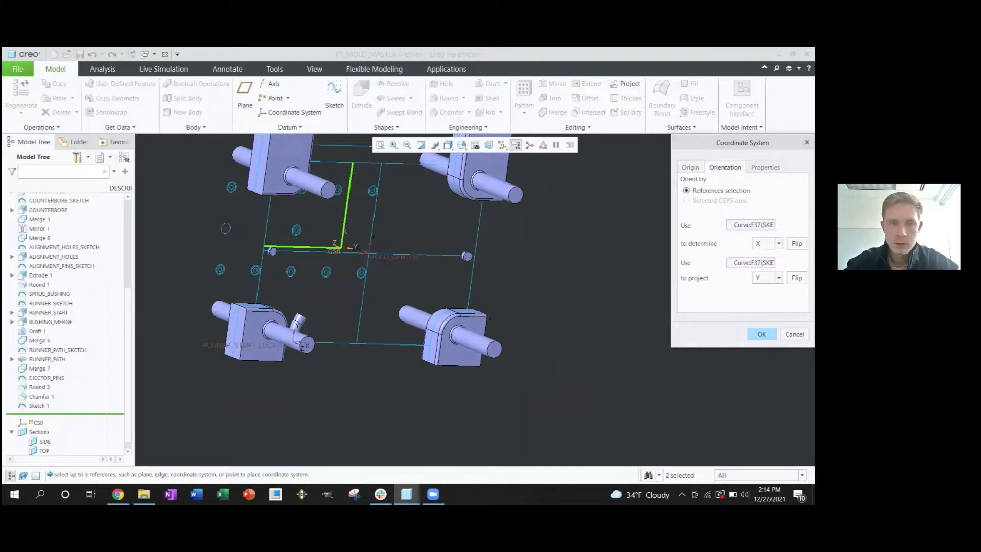
left_click(772, 243)
left_click(758, 263)
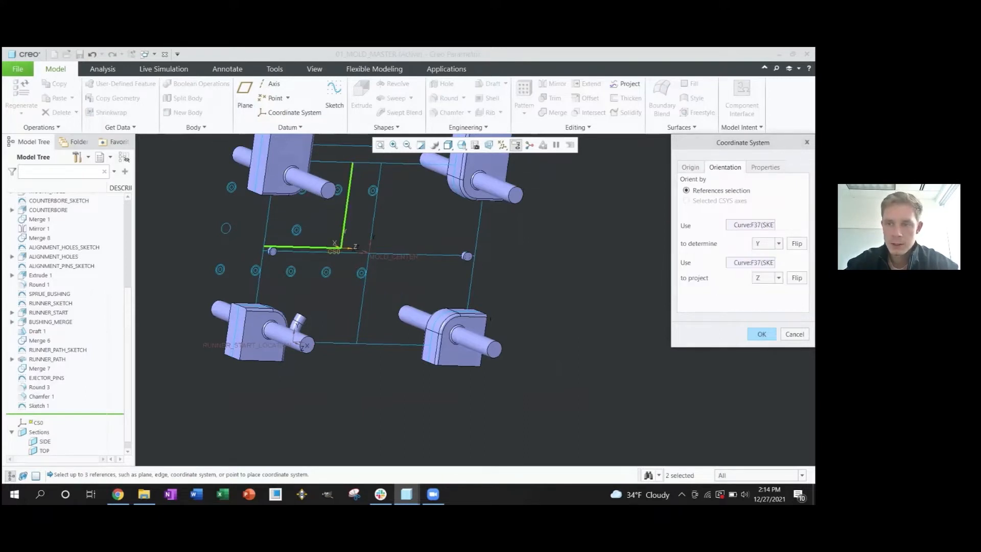
left_click(762, 335)
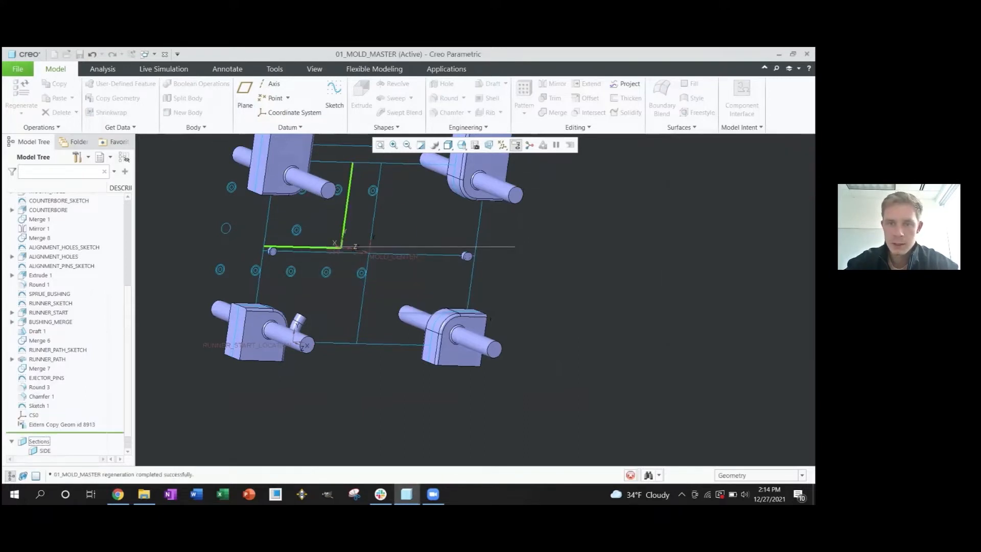
Step: Reassign the axis directions of CS0 so the cap's axis stands perpendicular to the mold's parting plane
left_click(63, 404)
left_click(725, 167)
left_click(779, 243)
left_click(765, 263)
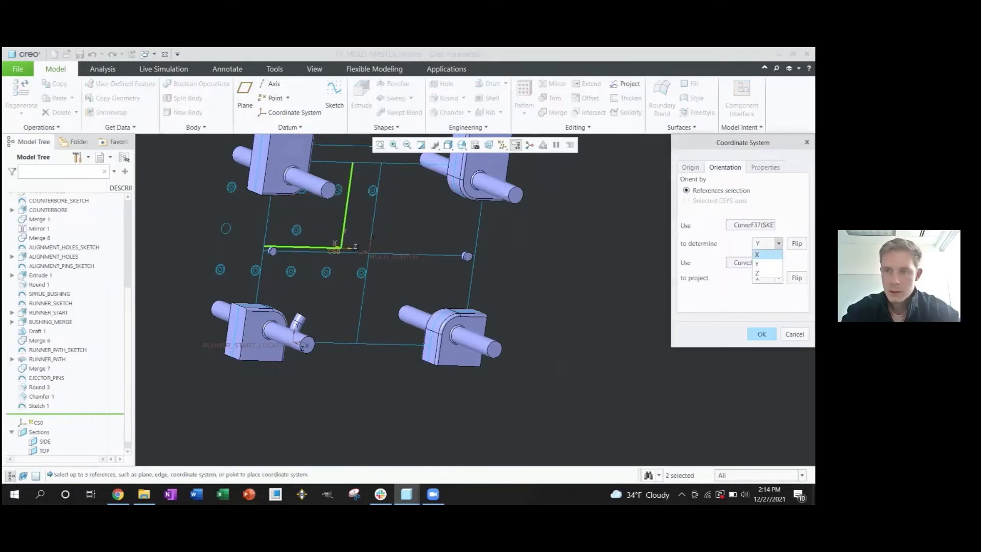
left_click(761, 334)
left_click(592, 252)
middle_click_drag(592, 252, 415, 233)
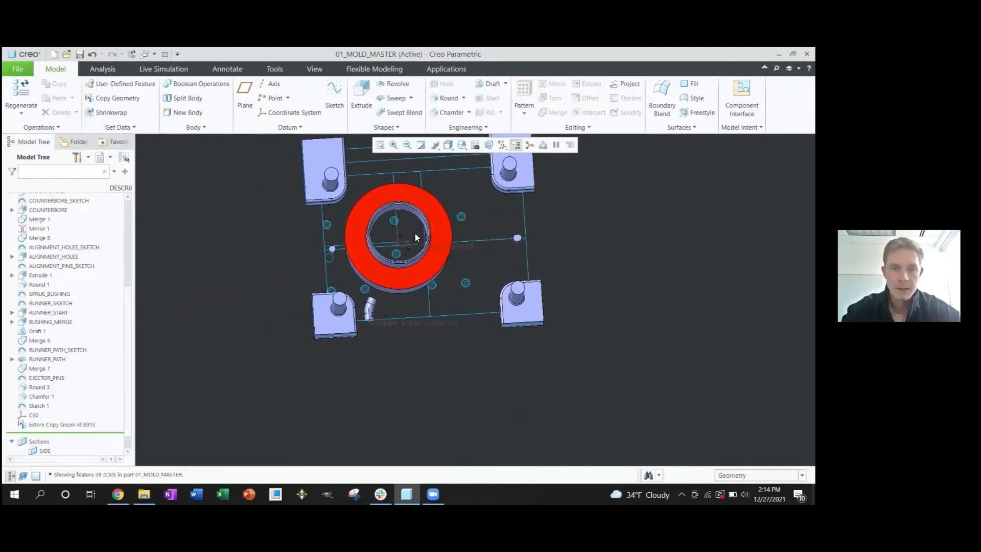
Step: Examine how the cap fits inside the mold size outline curves, comparing the 95_25X69_85 outline with the larger ones
scroll(417, 235, "up", 4)
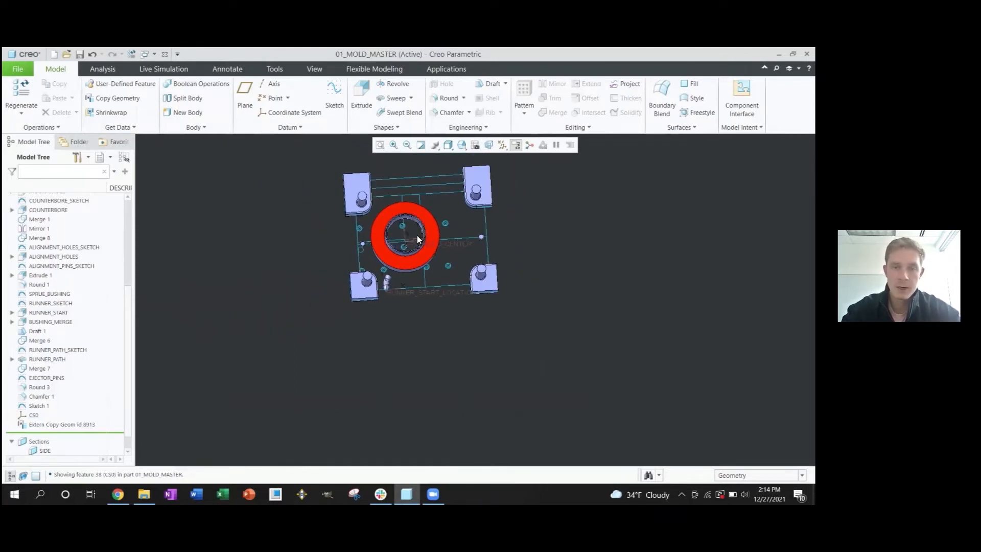
middle_click_drag(417, 236, 401, 236, "shift")
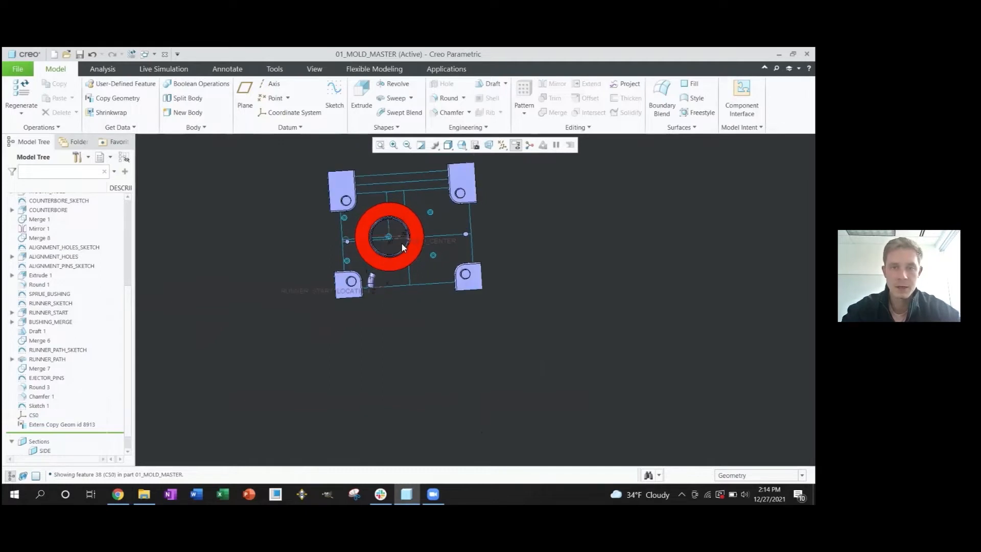
scroll(409, 238, "down", 2)
middle_click_drag(409, 238, 395, 259, "shift")
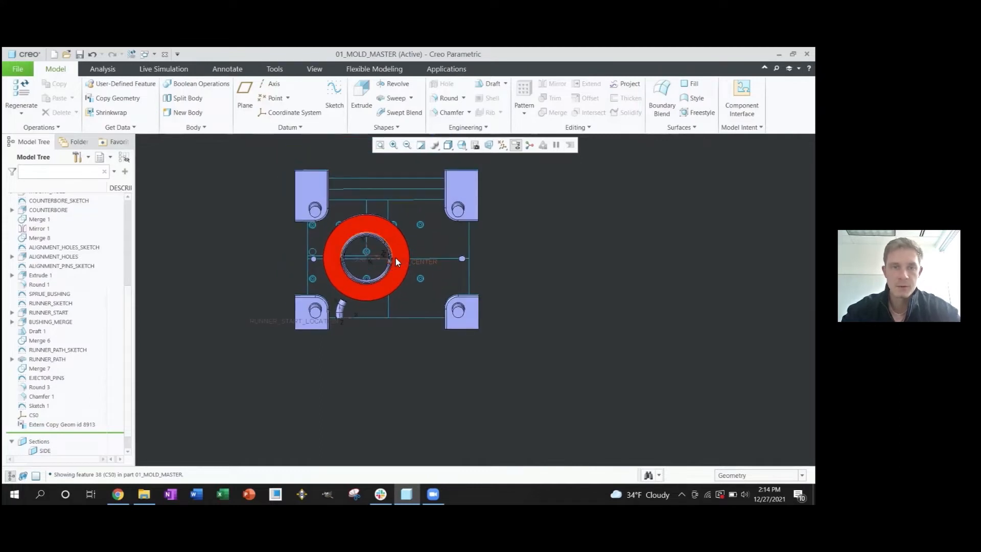
scroll(396, 256, "down", 1)
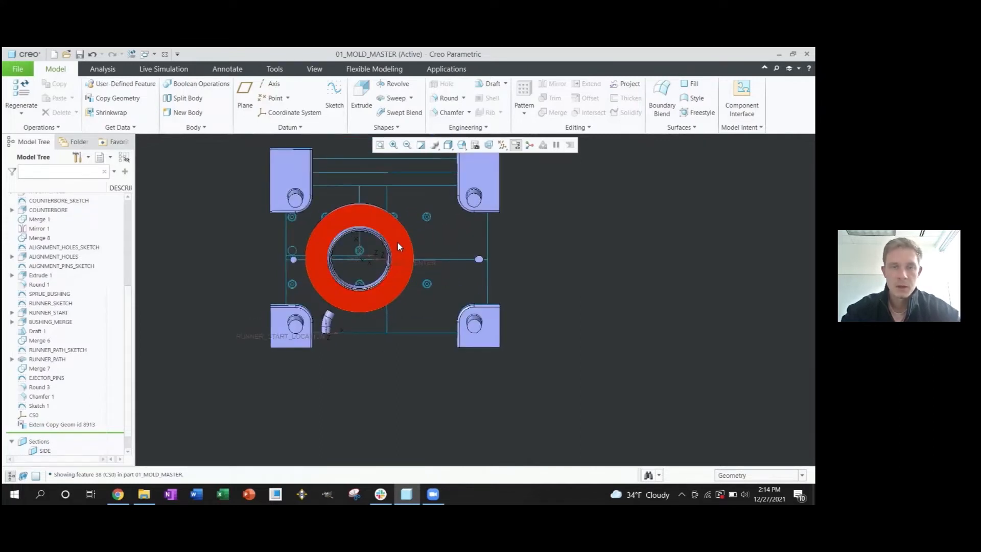
left_click(413, 185)
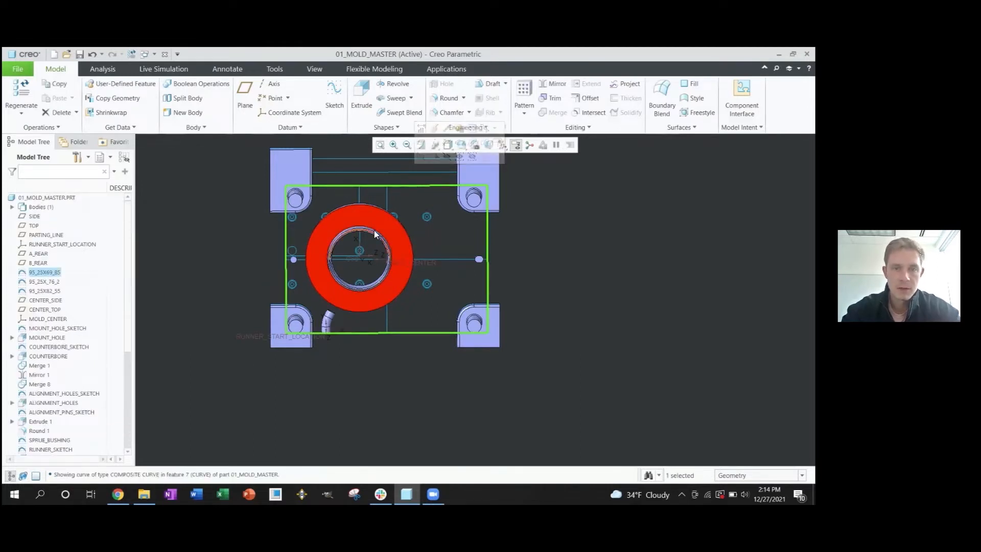
scroll(374, 231, "down", 2)
scroll(374, 233, "down", 2)
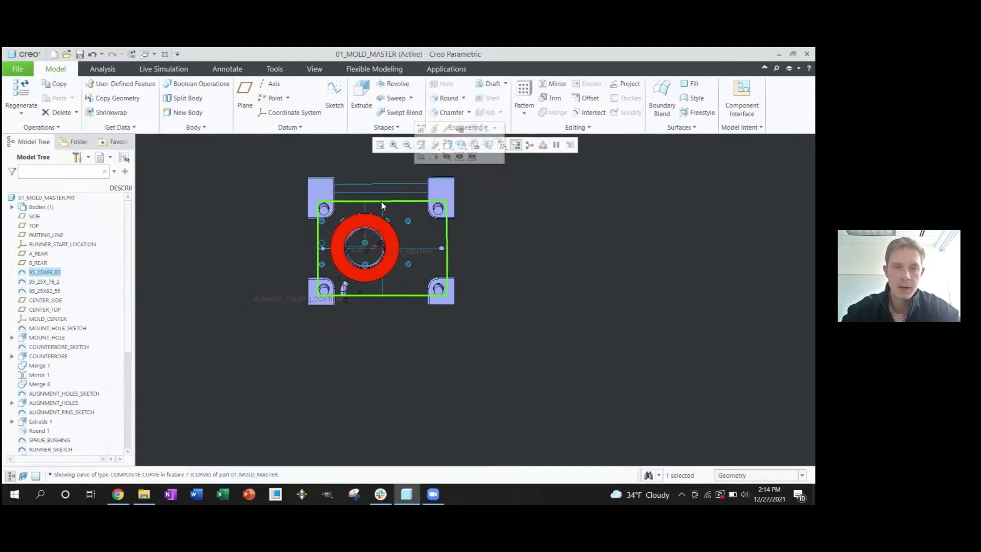
scroll(394, 204, "up", 3)
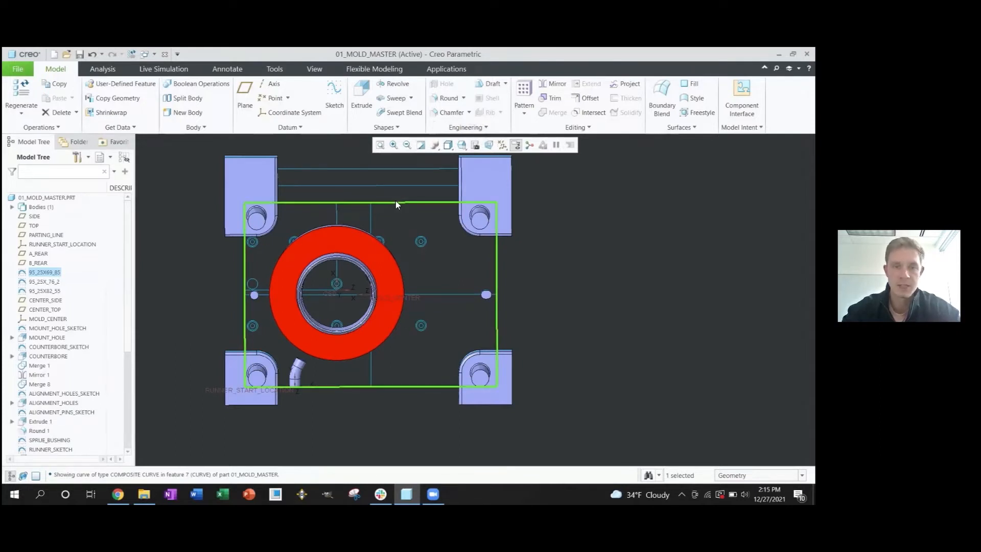
scroll(395, 200, "down", 3)
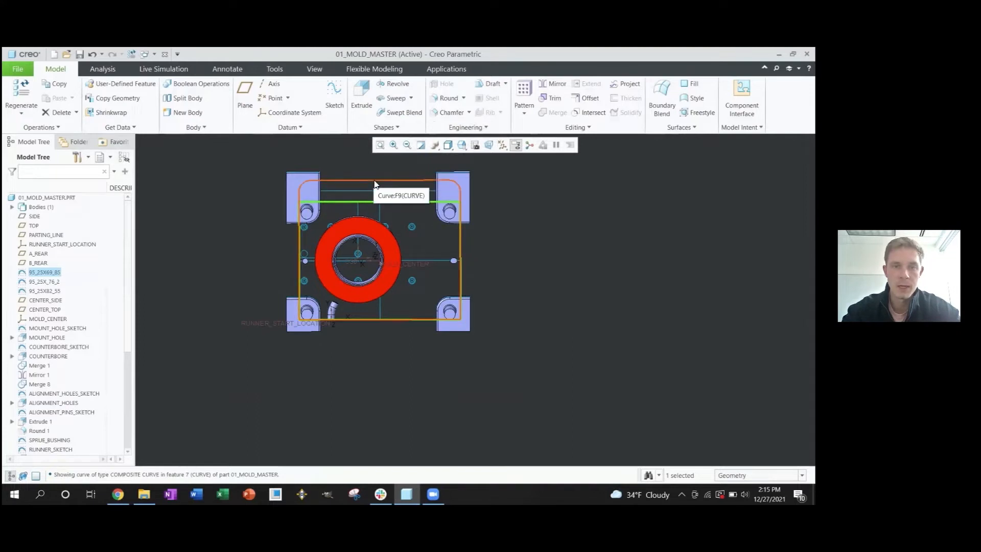
left_click(376, 192)
left_click(375, 179)
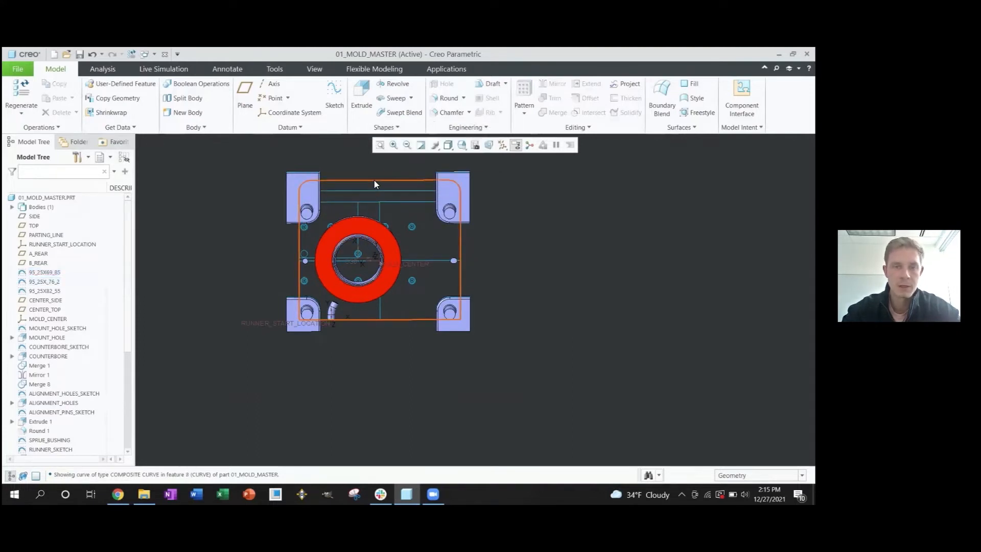
scroll(360, 250, "down", 2)
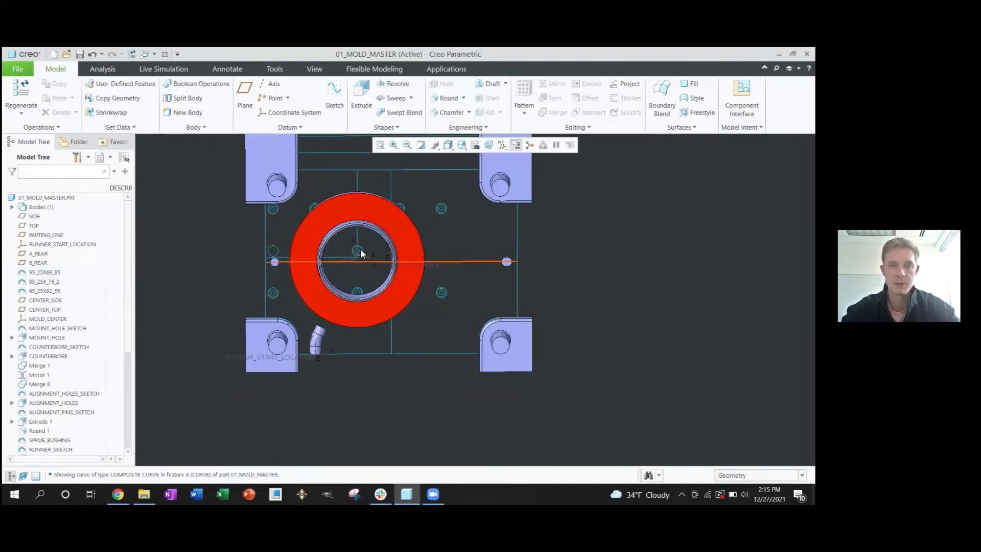
left_click(380, 169)
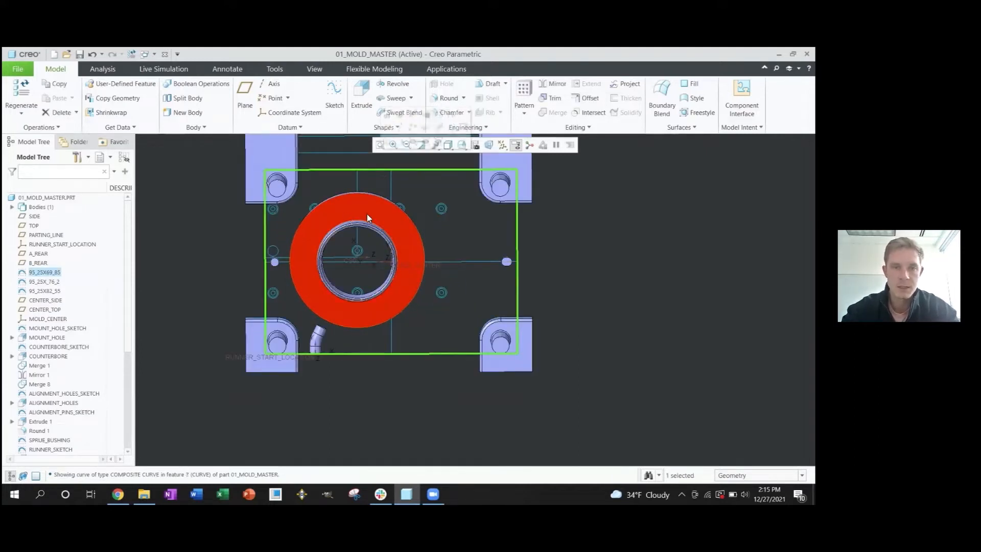
scroll(367, 217, "up", 2)
middle_click_drag(366, 217, 383, 218, "shift")
Step: Examine the copied cap from the side, checking its flange face and height relative to the corner mounts and ejector pin layout
left_click(449, 254)
mouse_move(371, 259)
middle_mouse_down()
mouse_move(367, 228)
mouse_move(392, 239)
mouse_move(387, 250)
middle_mouse_up()
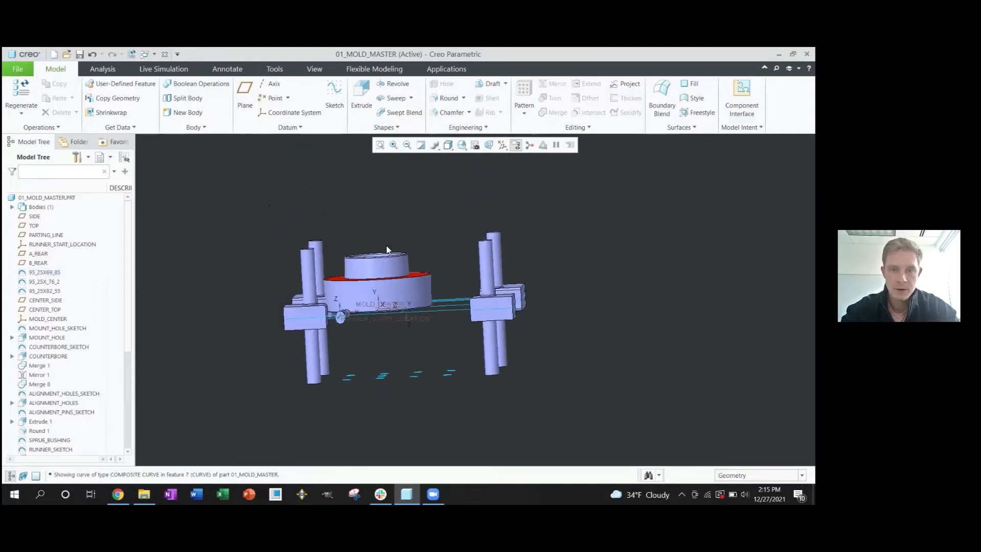
scroll(429, 299, "down", 3)
left_click(446, 259)
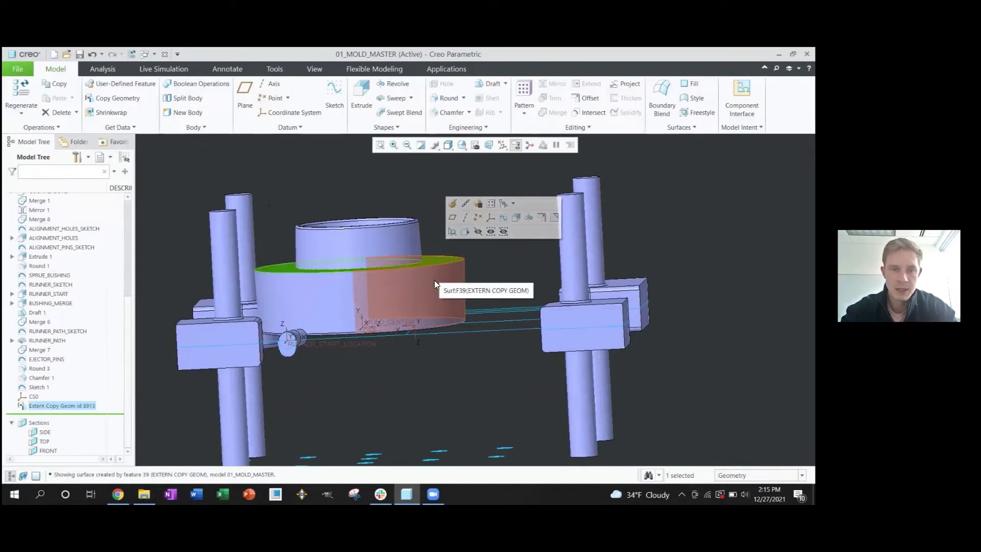
scroll(430, 282, "down", 3)
middle_click_drag(430, 283, 435, 298)
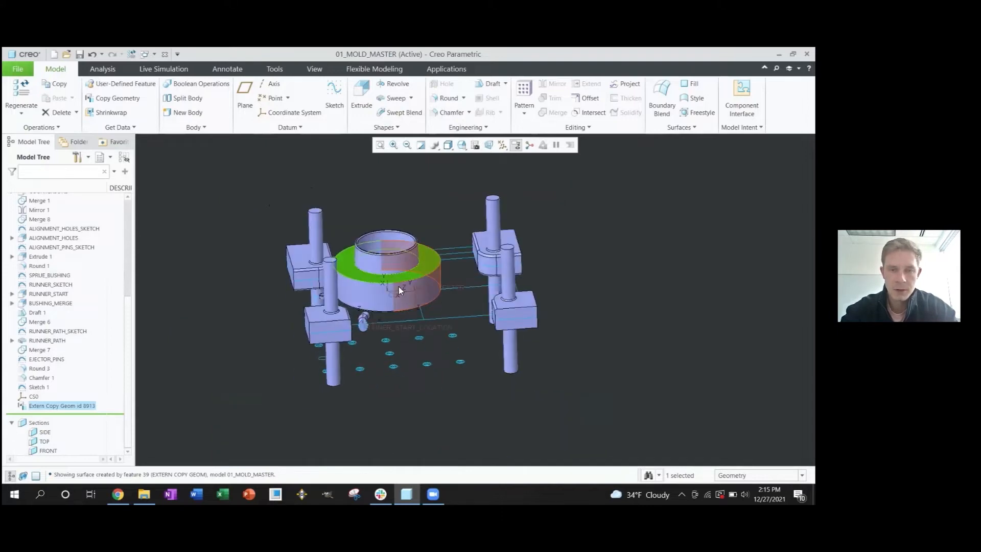
Step: Open the cap part moldable_cap_1_5.prt from the cap_design folder
scroll(399, 286, "up", 3)
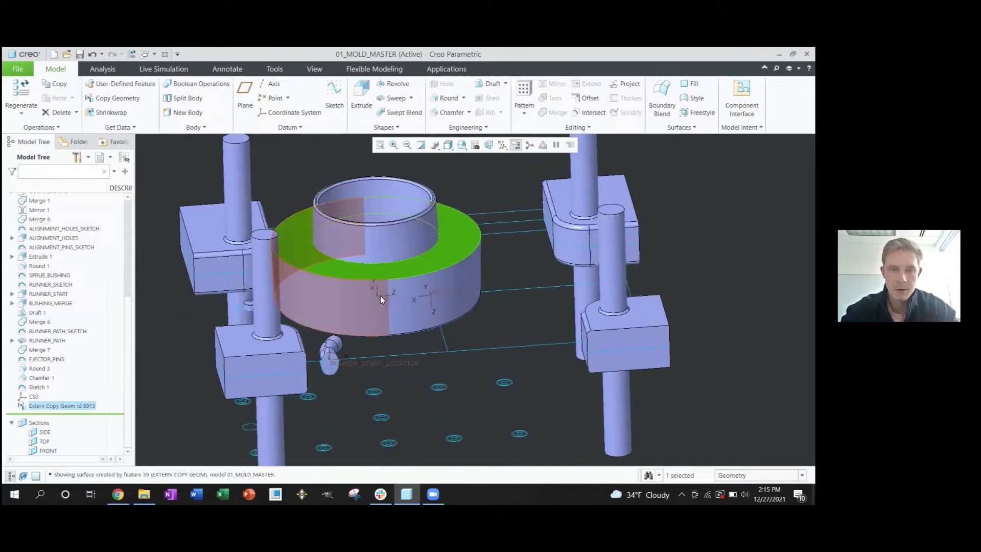
scroll(380, 296, "down", 3)
middle_click_drag(381, 296, 340, 273)
left_click(559, 236)
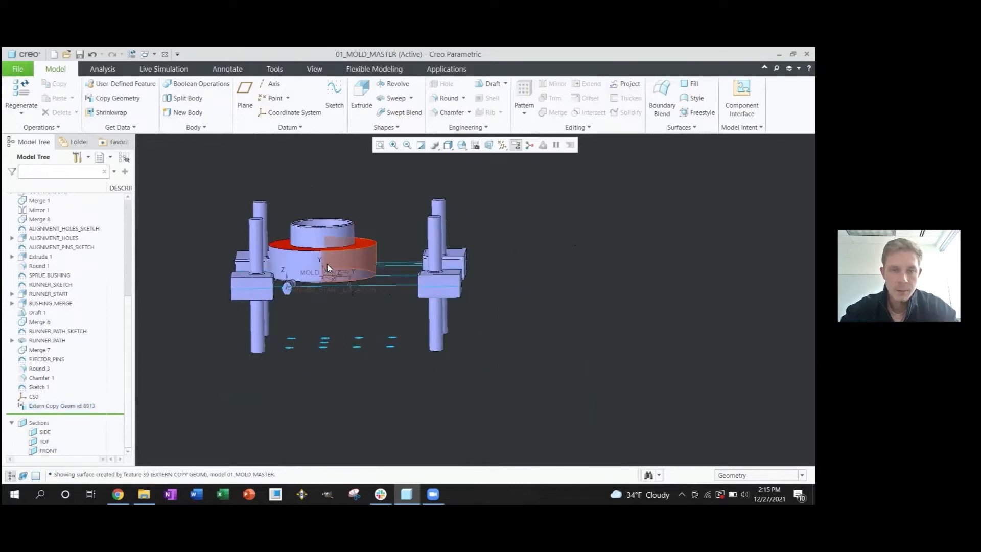
key("alt+Tab")
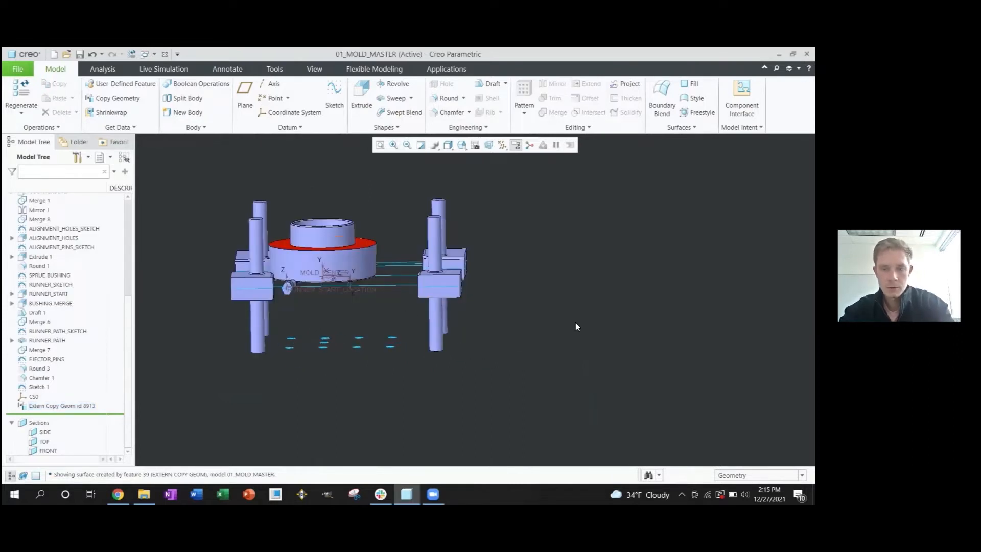
key("ctrl+o")
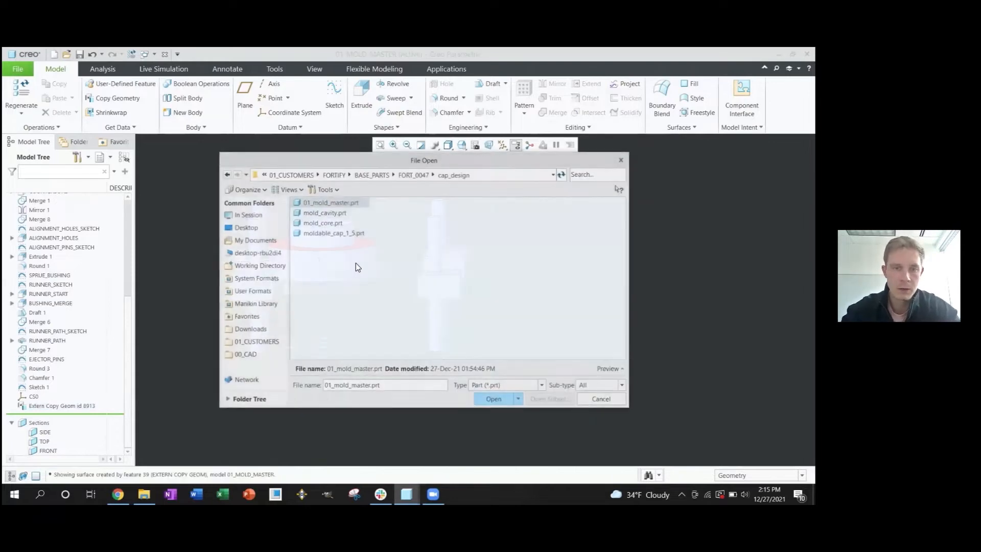
left_click(336, 233)
left_click(493, 398)
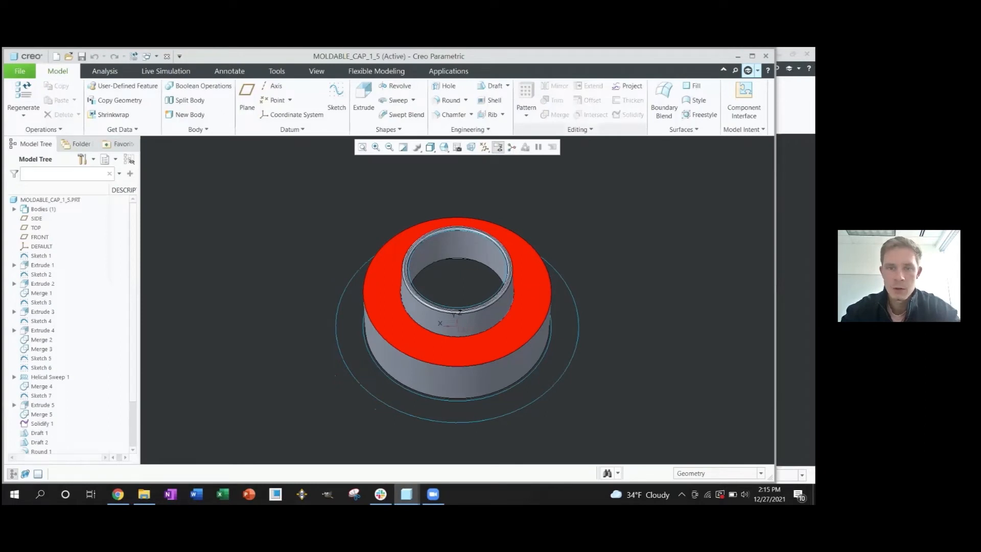
Step: Examine where the cap's default coordinate system sits relative to its red flange face
mouse_move(549, 302)
middle_mouse_down()
mouse_move(403, 323)
mouse_move(409, 302)
middle_mouse_up()
scroll(409, 319, "up", 3)
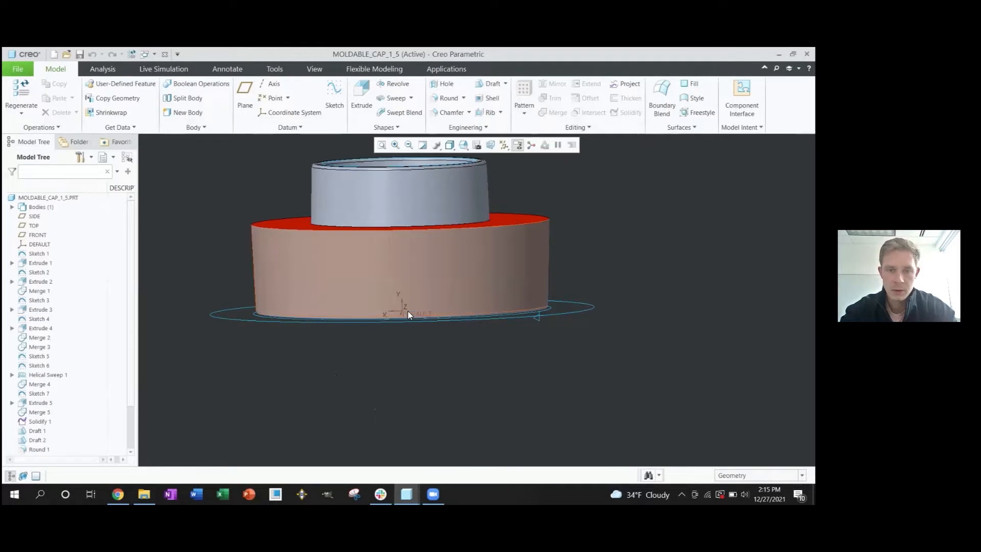
left_click(408, 316)
mouse_move(410, 318)
middle_mouse_down()
mouse_move(437, 330)
mouse_move(408, 337)
middle_mouse_up()
scroll(407, 332, "down", 1)
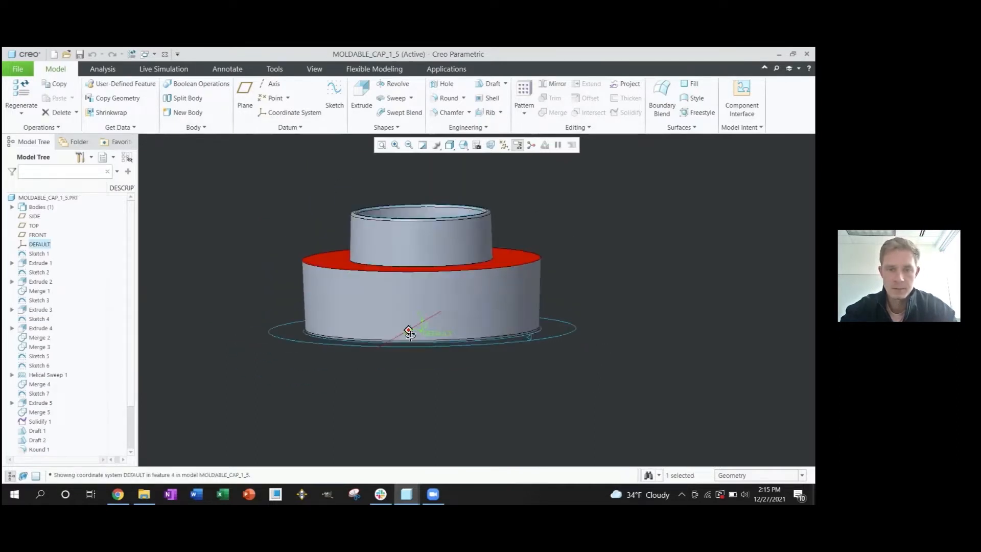
scroll(409, 333, "down", 1)
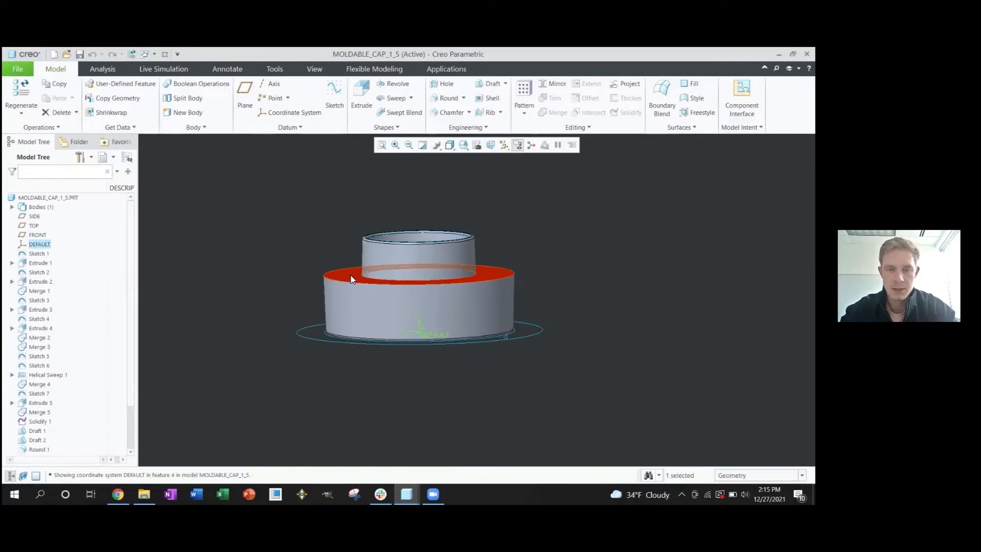
middle_click_drag(351, 276, 354, 286)
left_click(562, 295)
middle_click_drag(522, 278, 506, 300)
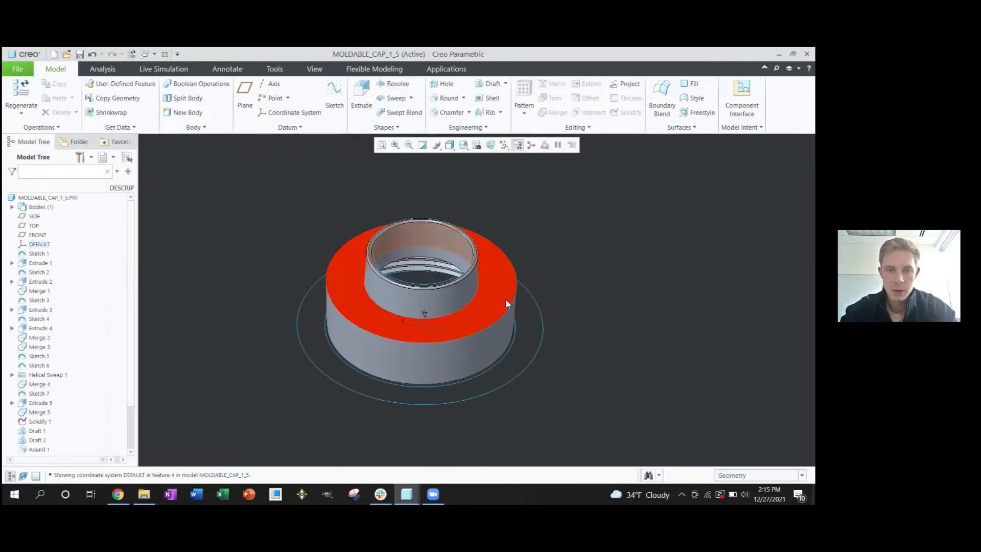
Step: Sketch two perpendicular lines on the red flange face, one vertical and one horizontal, each from the center to the outer edge
left_click(503, 291)
key("s")
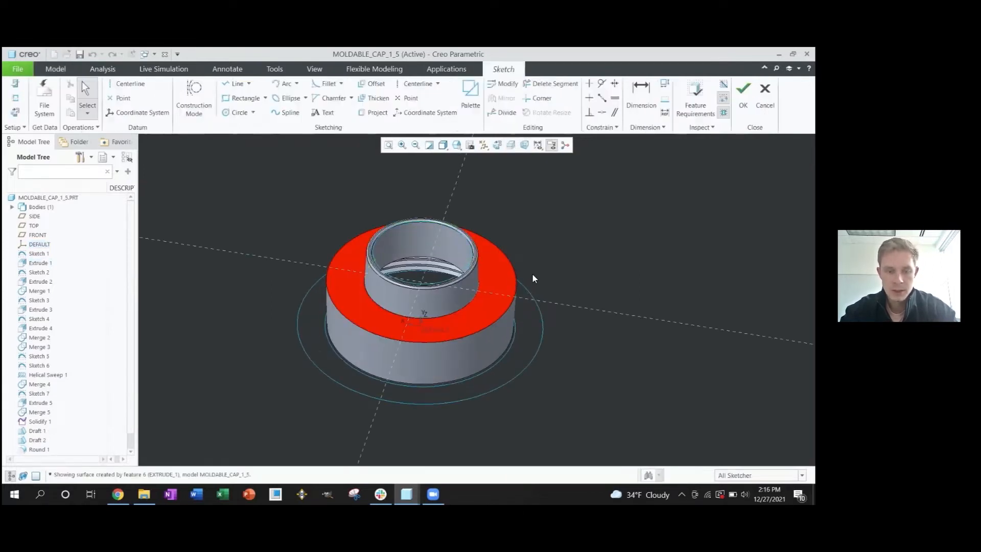
key("l")
left_click(422, 295)
left_click(422, 197)
middle_click(422, 197)
left_click(422, 293)
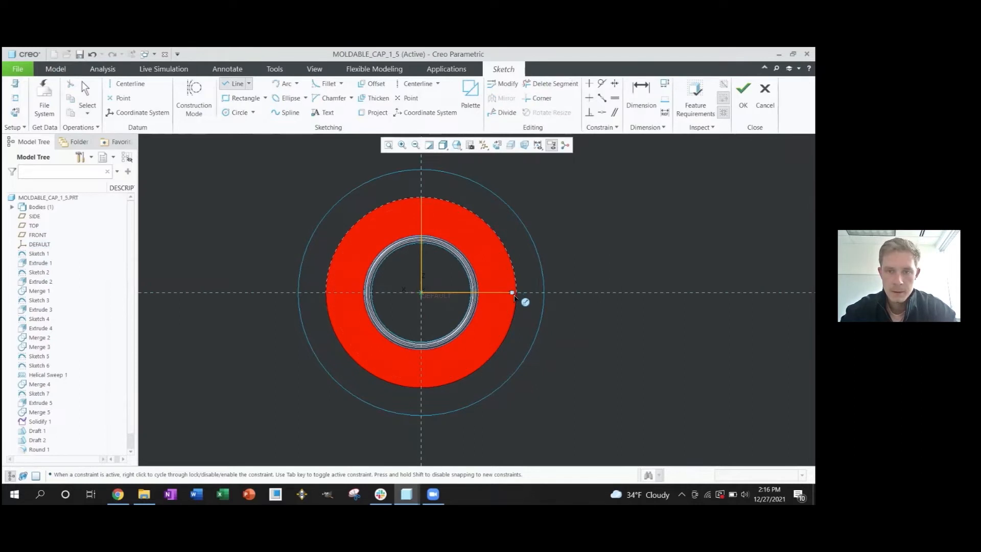
middle_click(613, 245)
middle_click(611, 245)
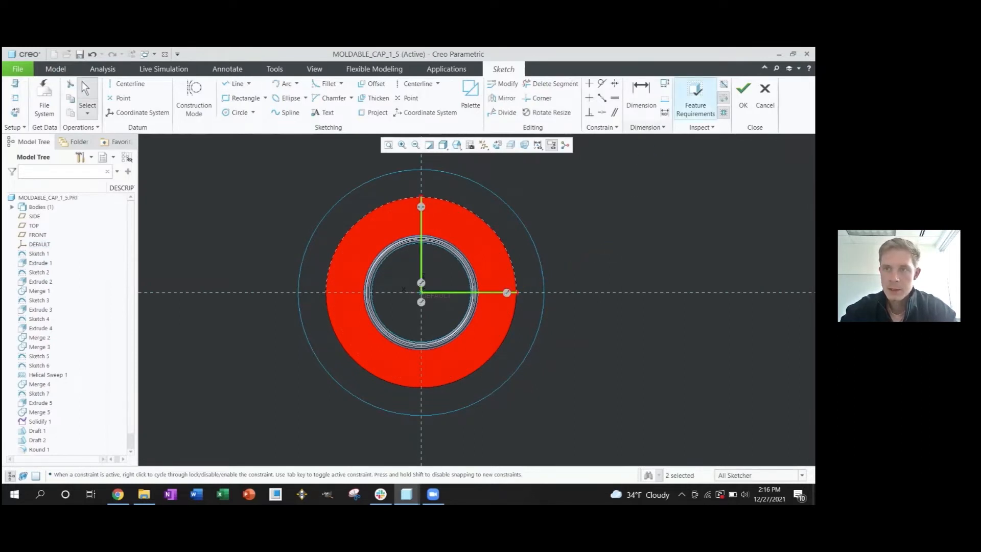
Step: Create a coordinate system from the two new sketch lines on the cap's flange face and return to 01_MOLD_MASTER
left_click(290, 113)
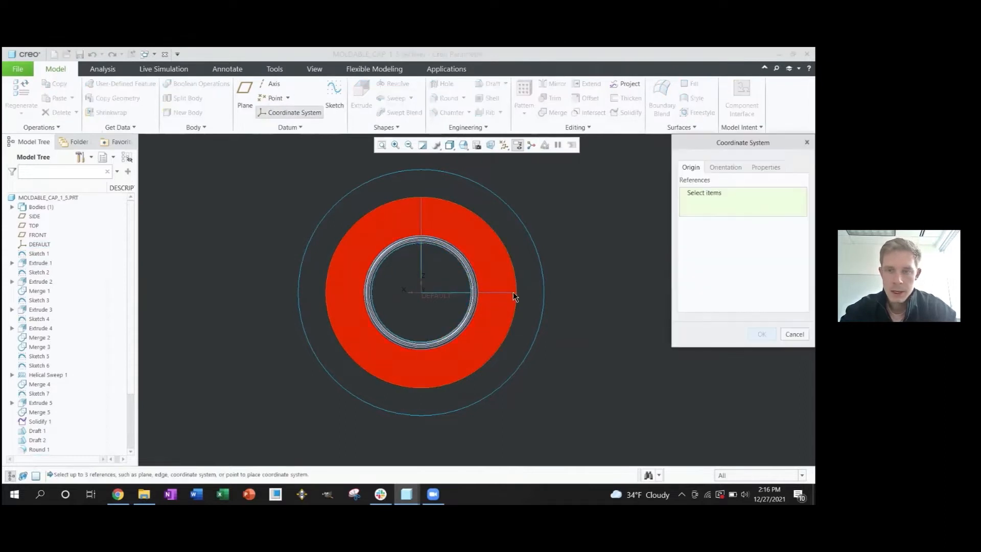
left_click(448, 292)
left_click(422, 219, "ctrl")
middle_click_drag(484, 355, 574, 289)
scroll(575, 285, "up", 1)
middle_click(575, 285)
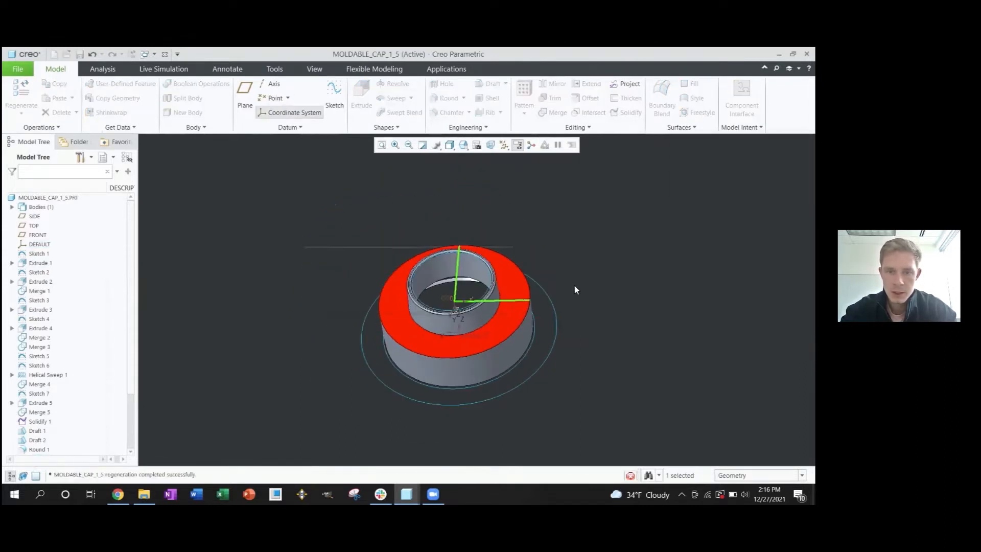
key("alt+Tab")
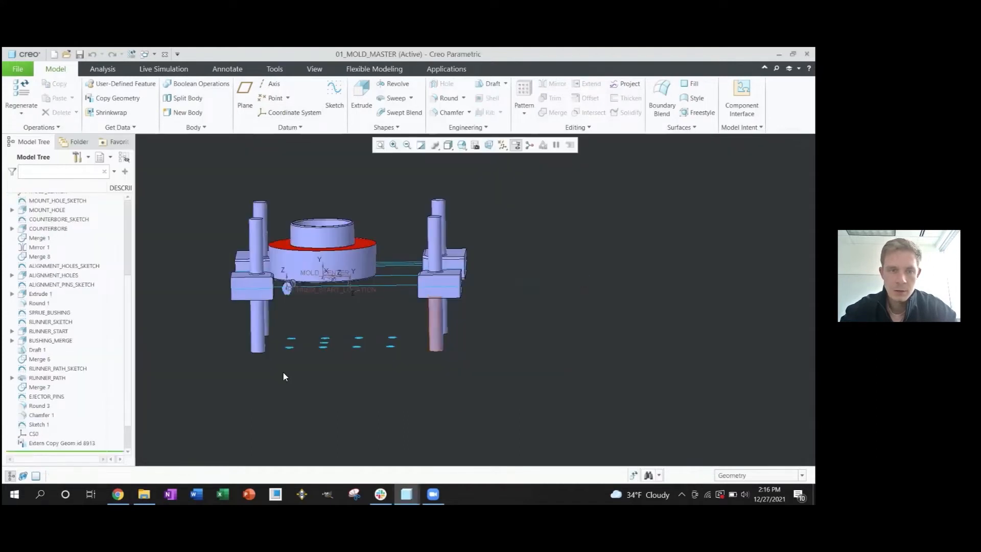
left_click(69, 442)
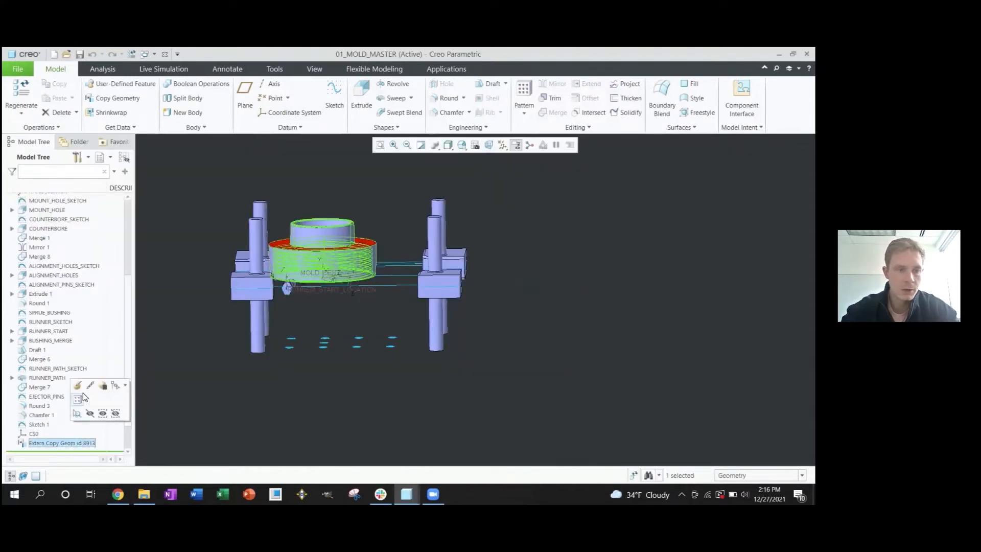
left_click(91, 386)
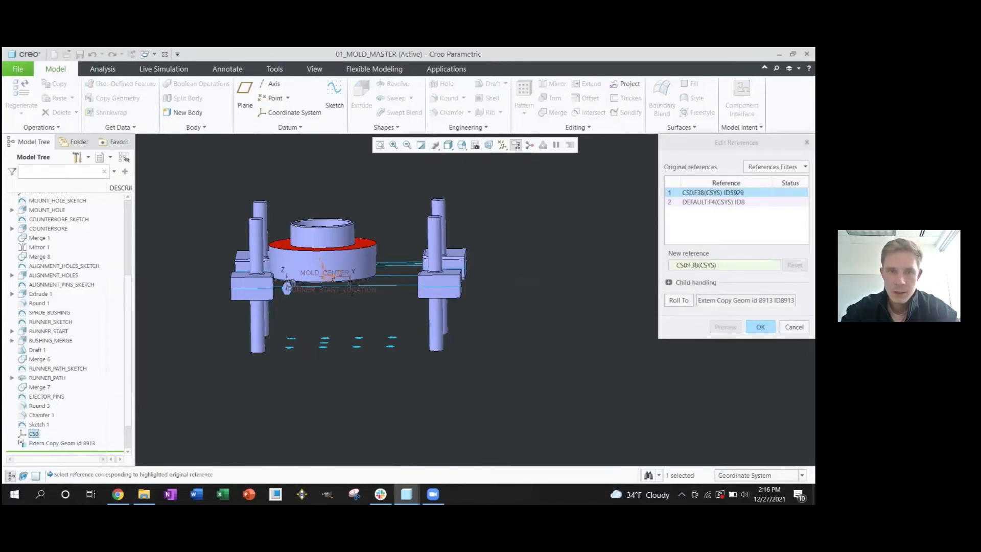
key("c")
key("s")
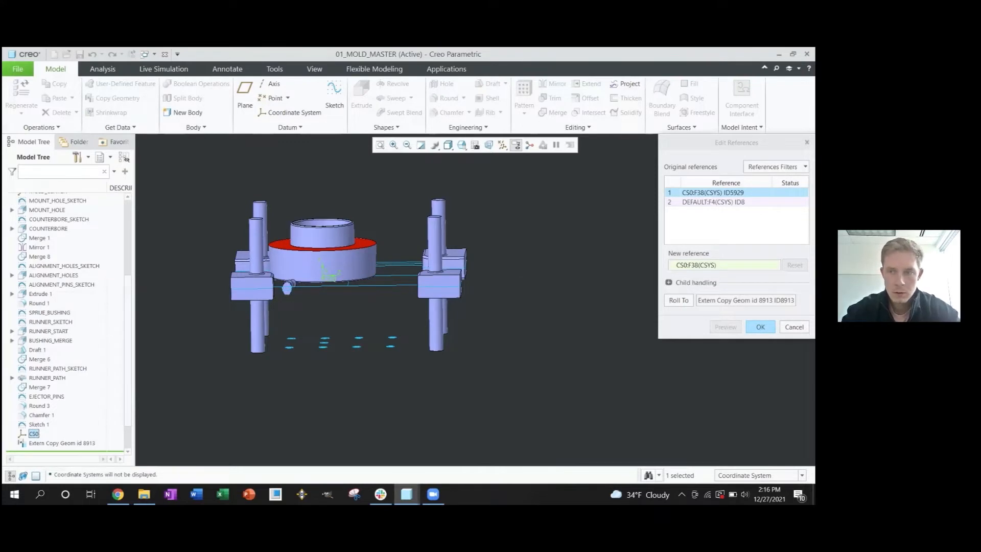
key("Return")
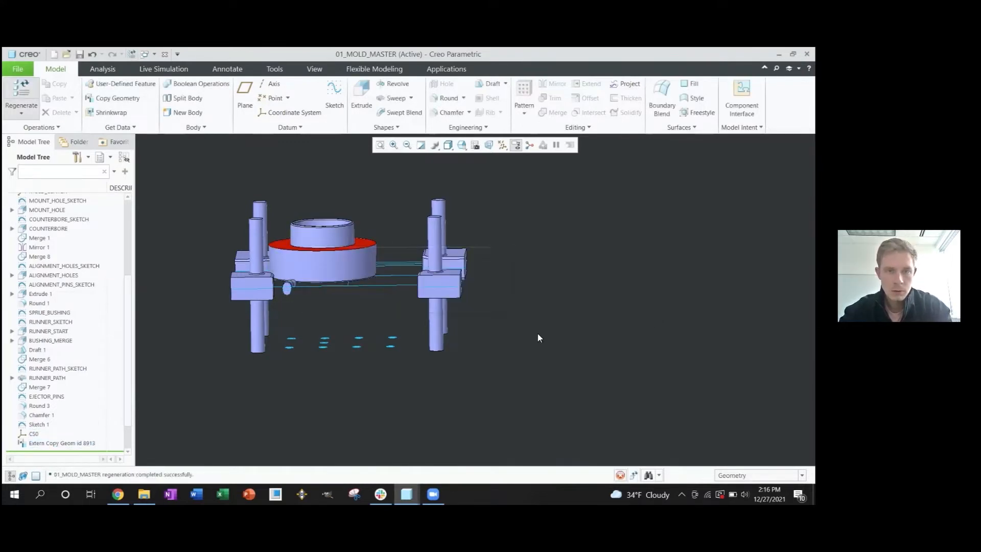
left_click(51, 442)
left_click(70, 389)
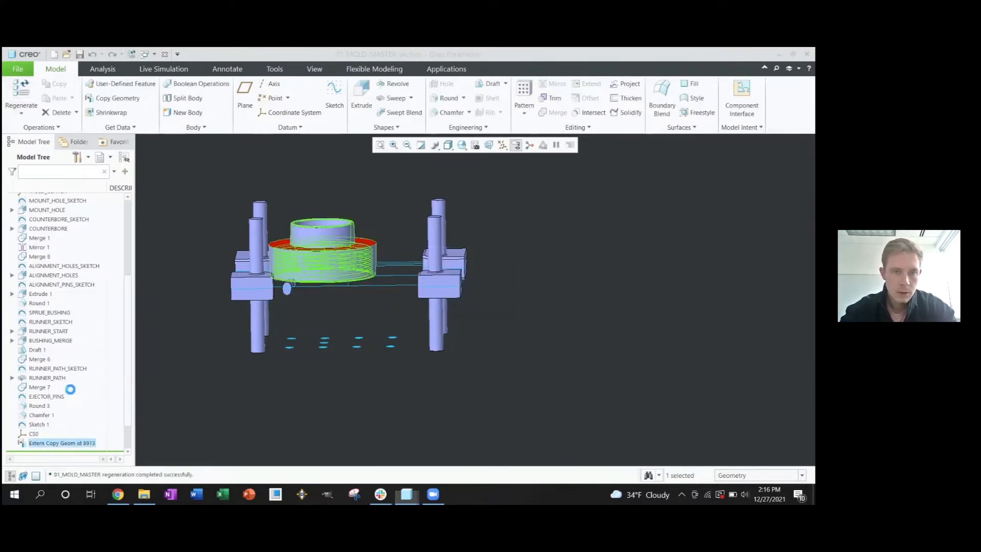
scroll(353, 262, "down", 2)
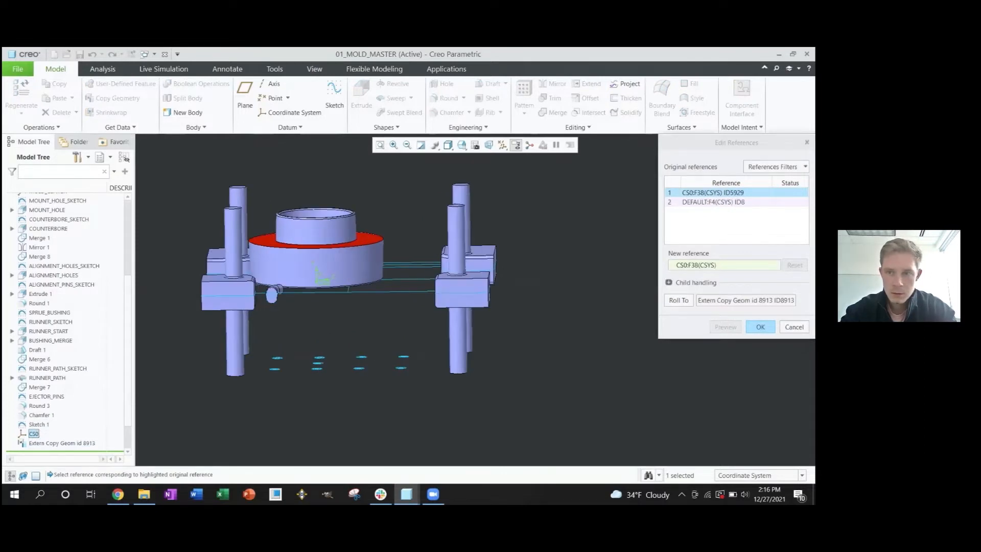
scroll(342, 280, "up", 2)
left_click(794, 328)
Step: Redefine the external copy geometry feature, resetting its references by changing its context and converting it back to an external copy
double_click(101, 444)
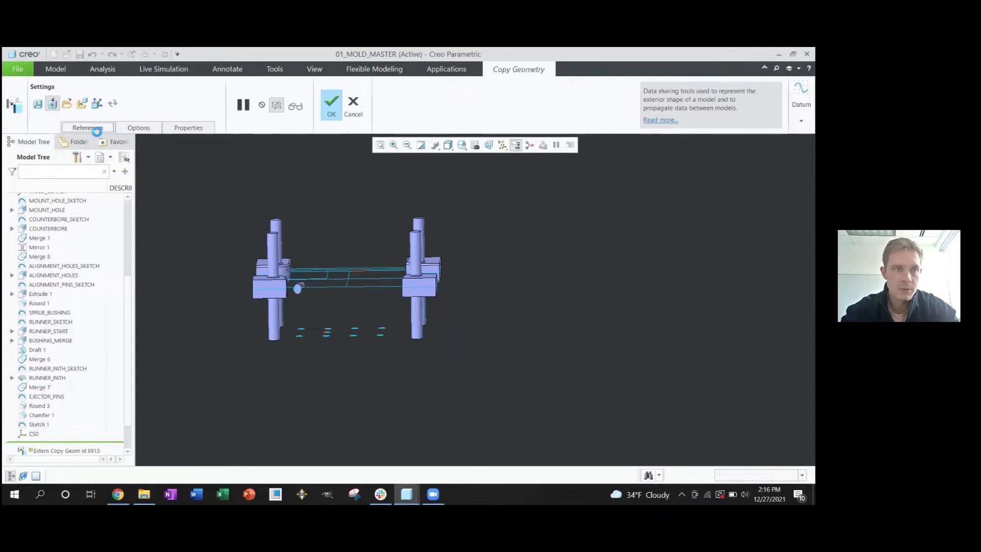
left_click(95, 128)
left_click(135, 128)
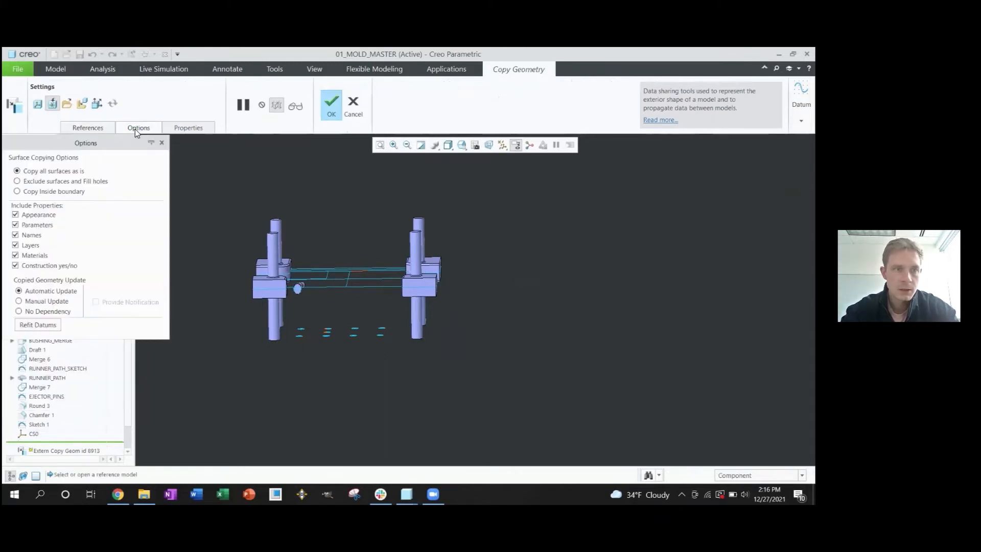
left_click(92, 126)
left_click(53, 104)
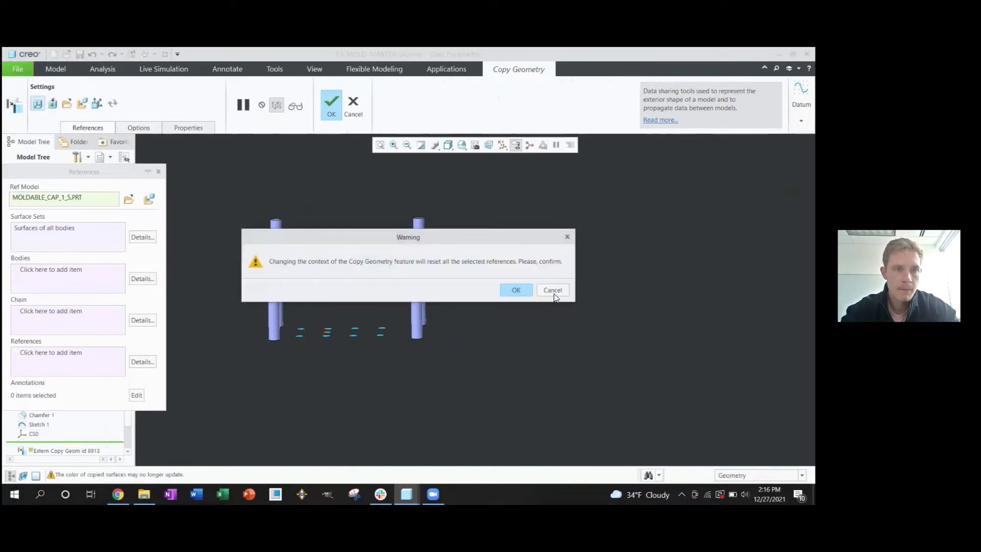
left_click(518, 289)
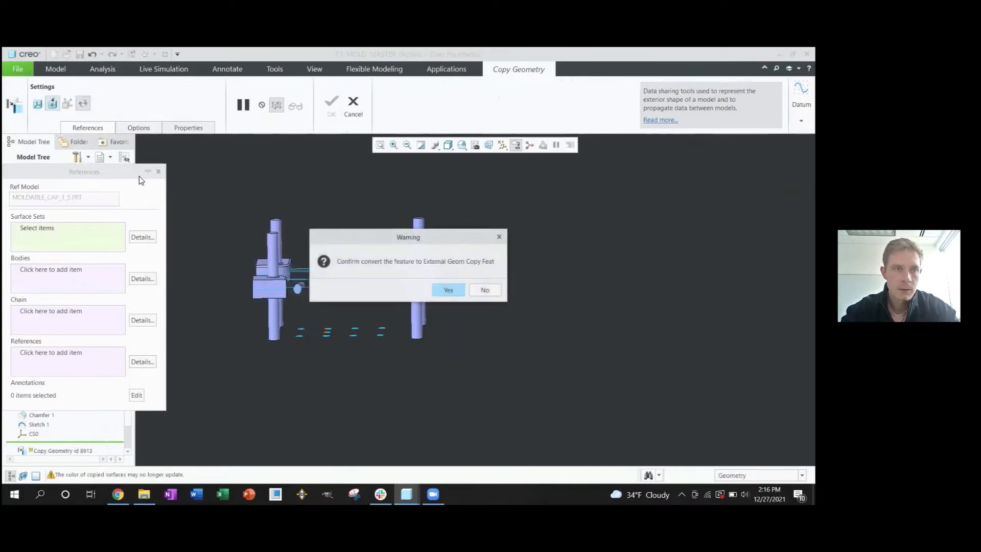
left_click(448, 290)
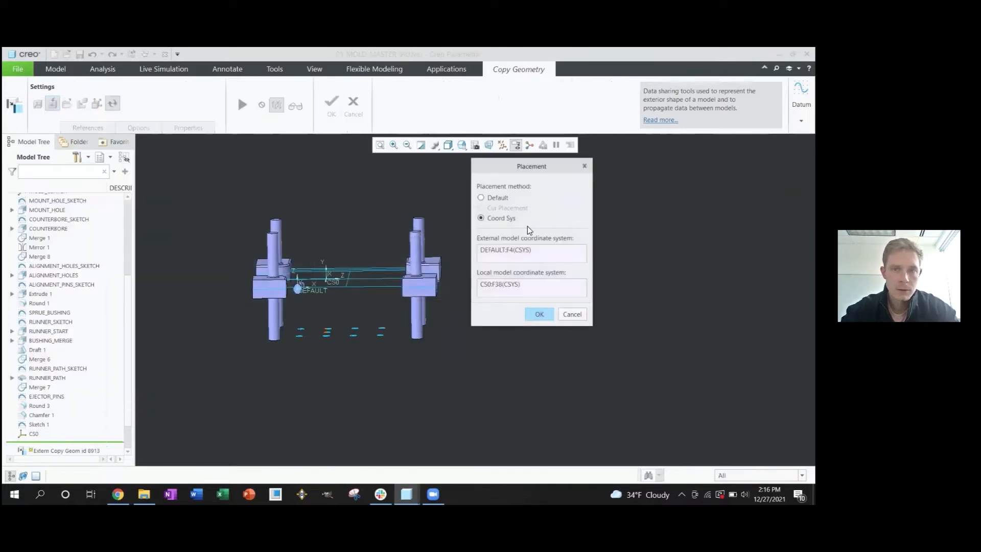
Step: Place the copied geometry by coordinate system, using the cap's new flange-face CS0 as the external model reference
left_click(518, 251)
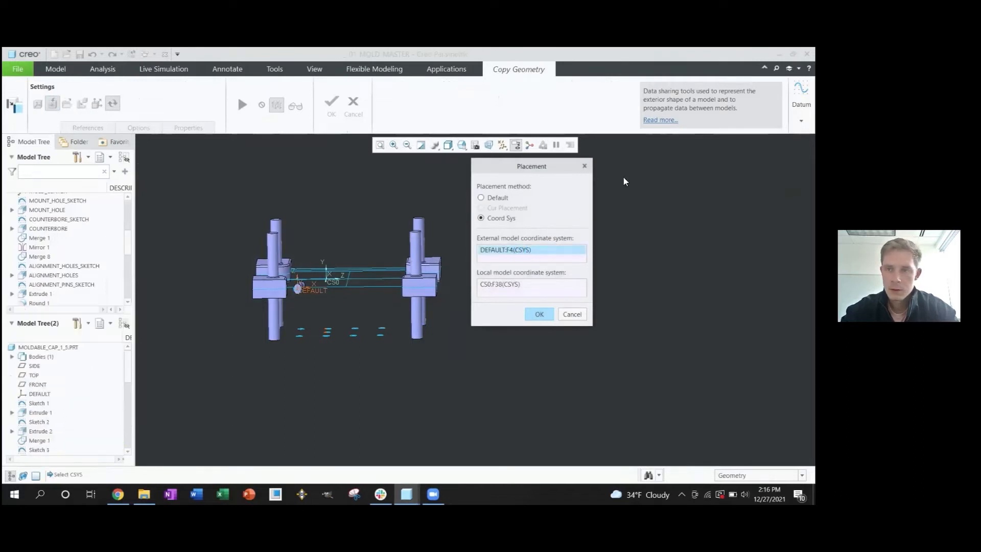
mouse_move(655, 316)
middle_mouse_down()
mouse_move(670, 270)
mouse_move(669, 290)
middle_mouse_up()
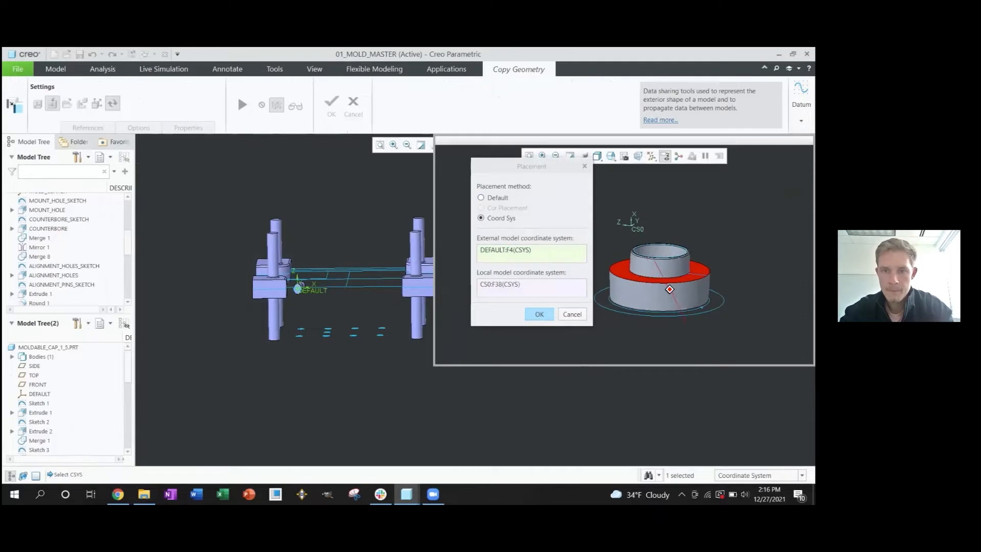
right_click(525, 253)
left_click(535, 258)
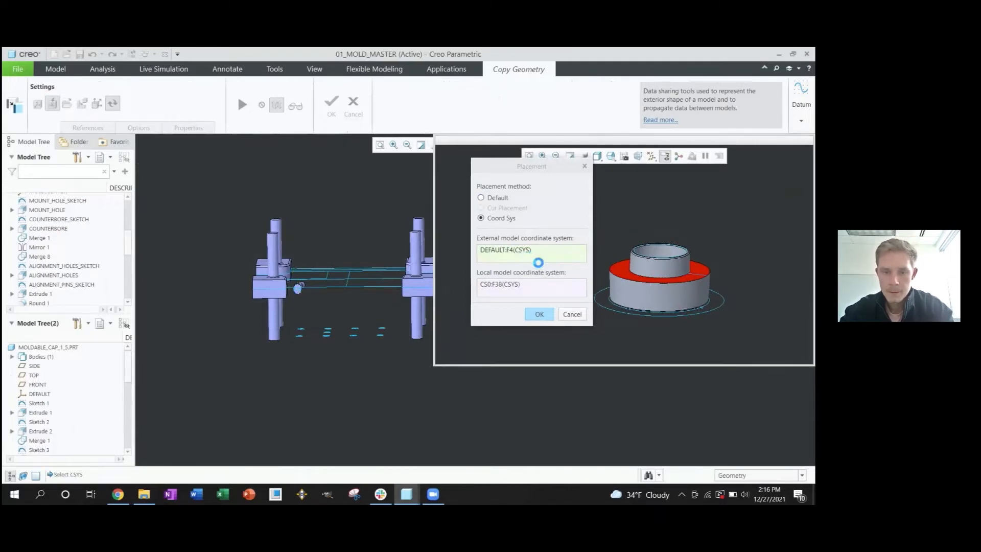
left_click(652, 266)
left_click(548, 313)
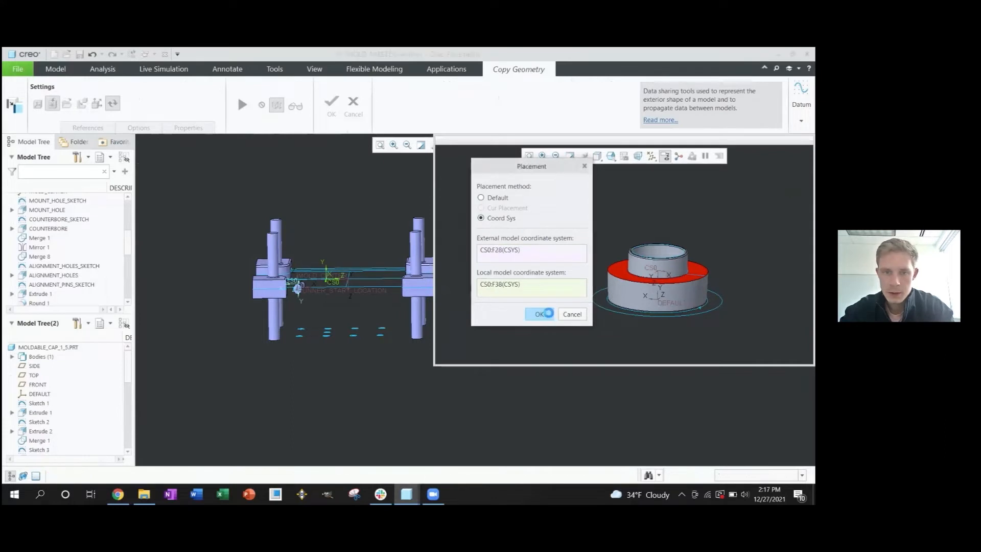
Step: Select the whole cap as the surface set with the Part filter and complete the external copy geometry
left_click(333, 112)
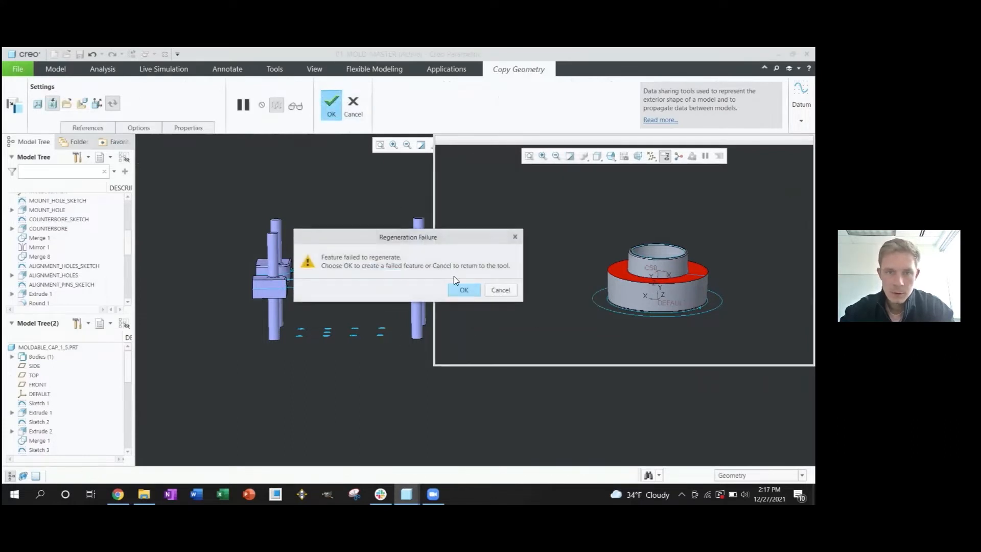
left_click(500, 291)
left_click(243, 105)
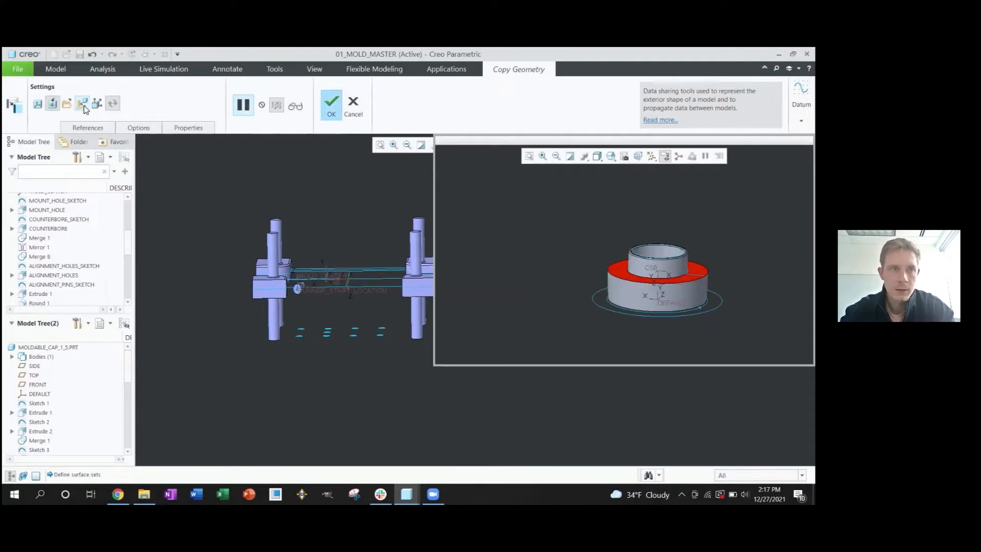
left_click(759, 475)
left_click(751, 463)
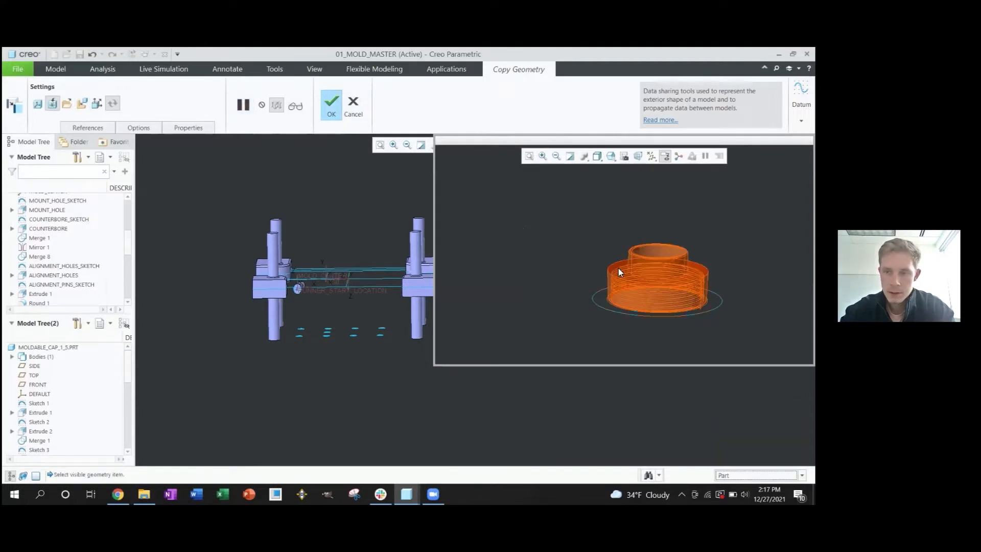
left_click(619, 272)
left_click(327, 102)
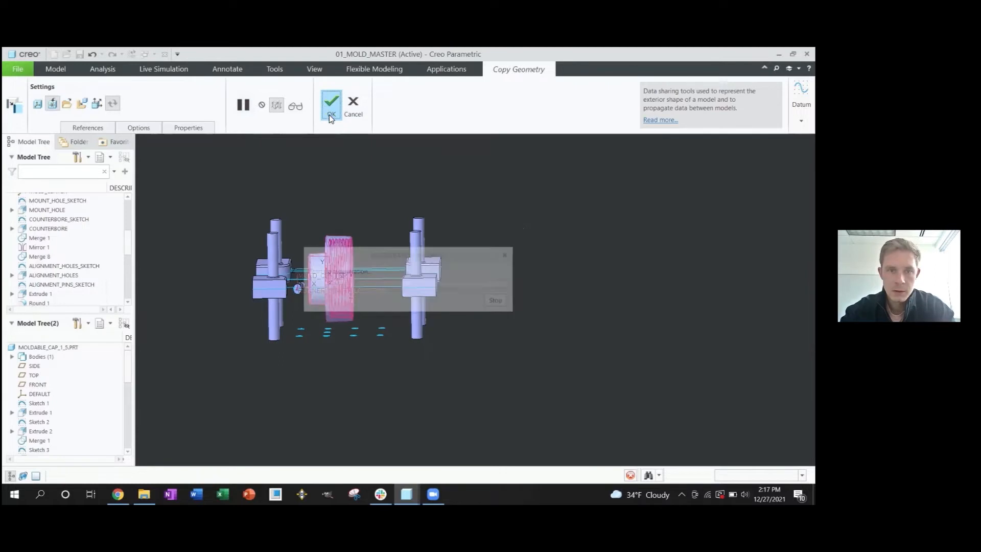
Step: Redefine the mold master's CS0 coordinate system so its first sketch line determines the Y axis
left_click(200, 412)
double_click(32, 434)
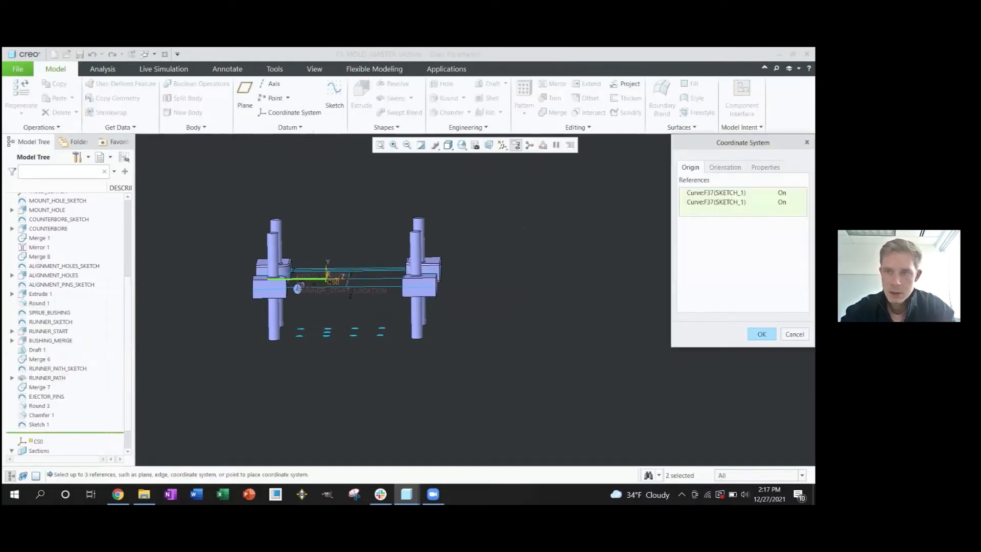
left_click_drag(743, 142, 682, 203)
left_click(663, 227)
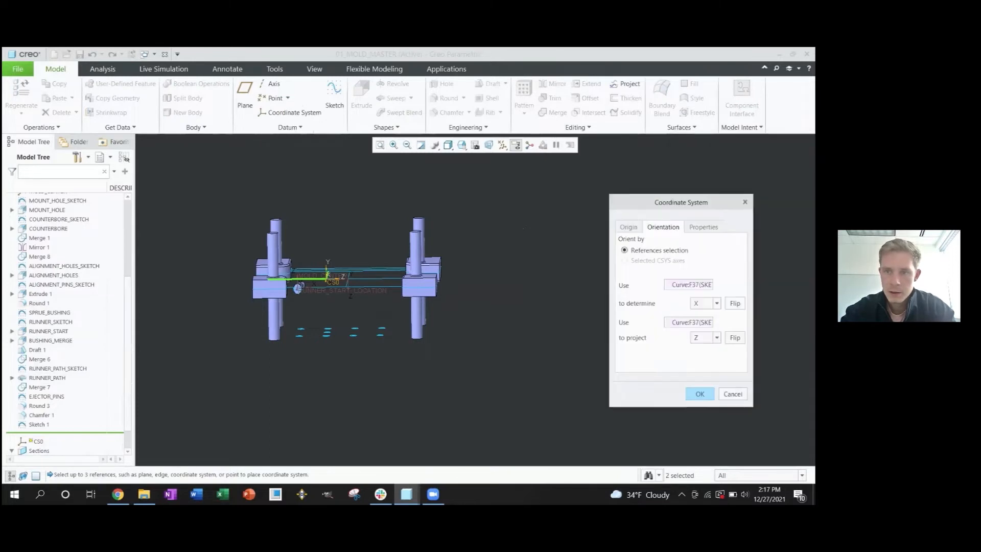
left_click(717, 303)
left_click(707, 322)
left_click(700, 394)
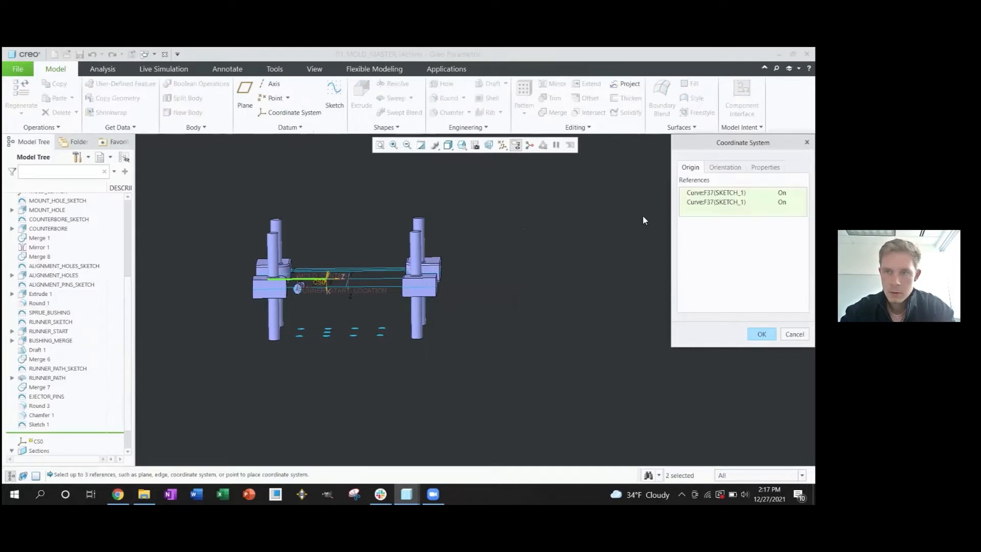
Step: Redefine CS0 again so the second sketch line projects the X axis, standing the copied cap upright in the mold
left_click_drag(743, 142, 708, 218)
left_click(691, 243)
left_click(744, 353)
left_click(731, 363)
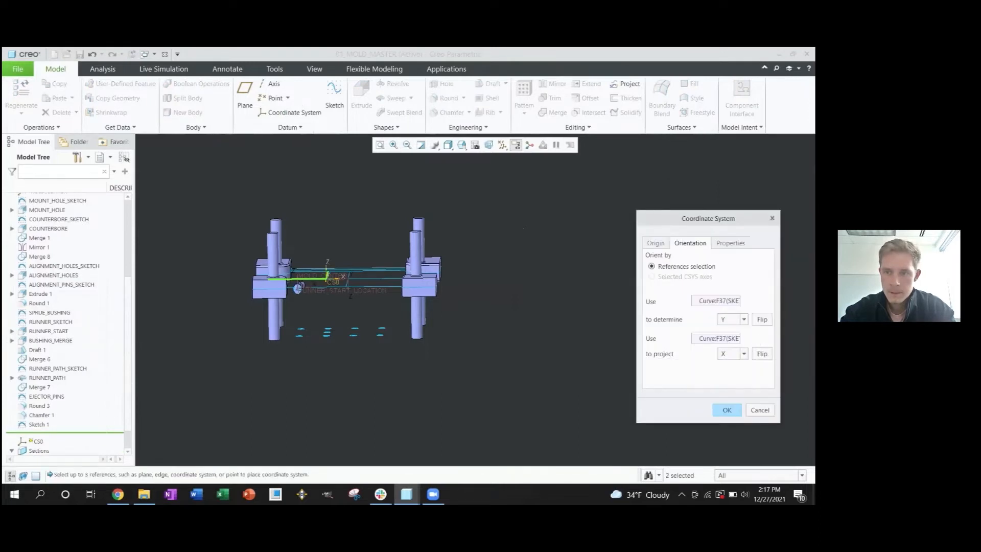
left_click(727, 409)
scroll(557, 312, "down", 3)
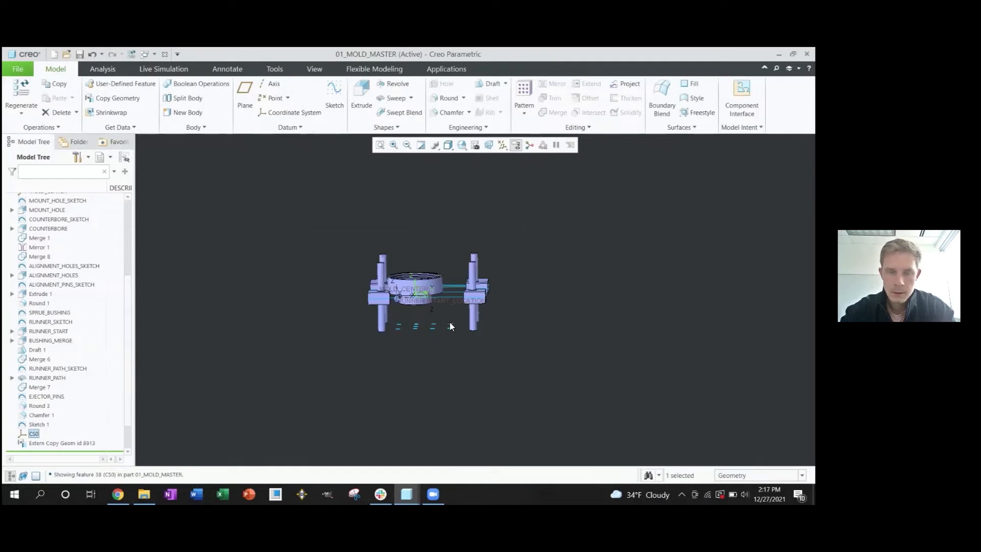
middle_click_drag(441, 292, 394, 286)
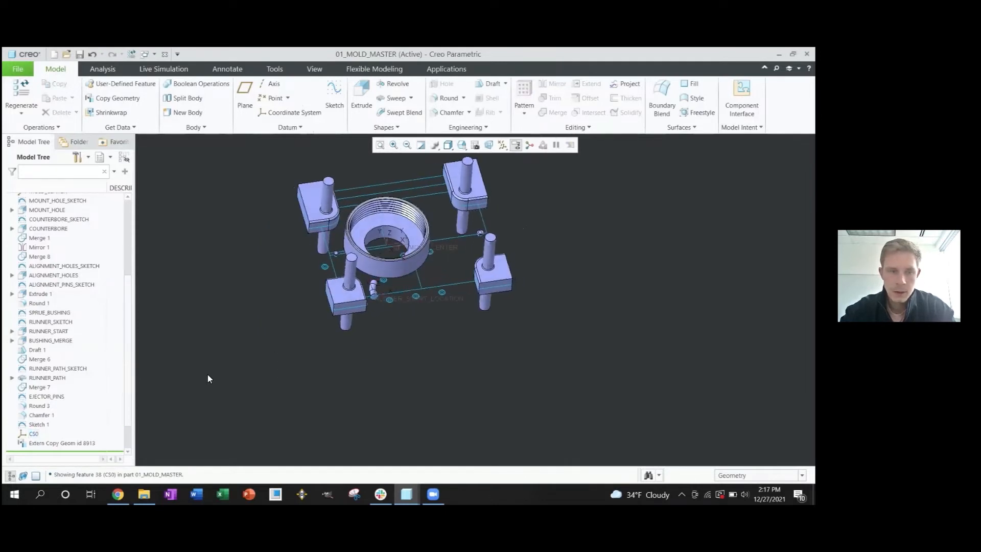
Step: Reverse the axis direction in CS0's orientation to turn the copied cap over
left_click(36, 433)
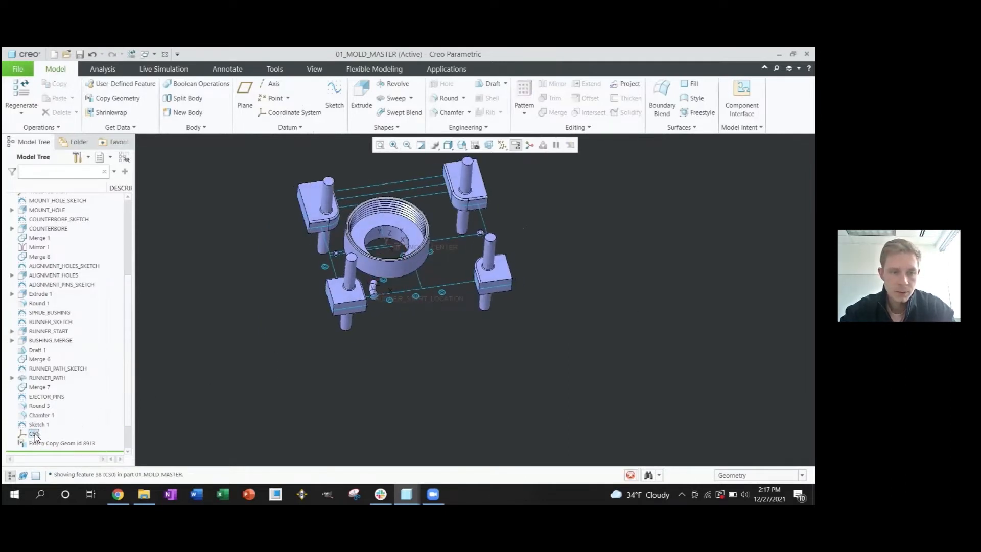
left_click(42, 377)
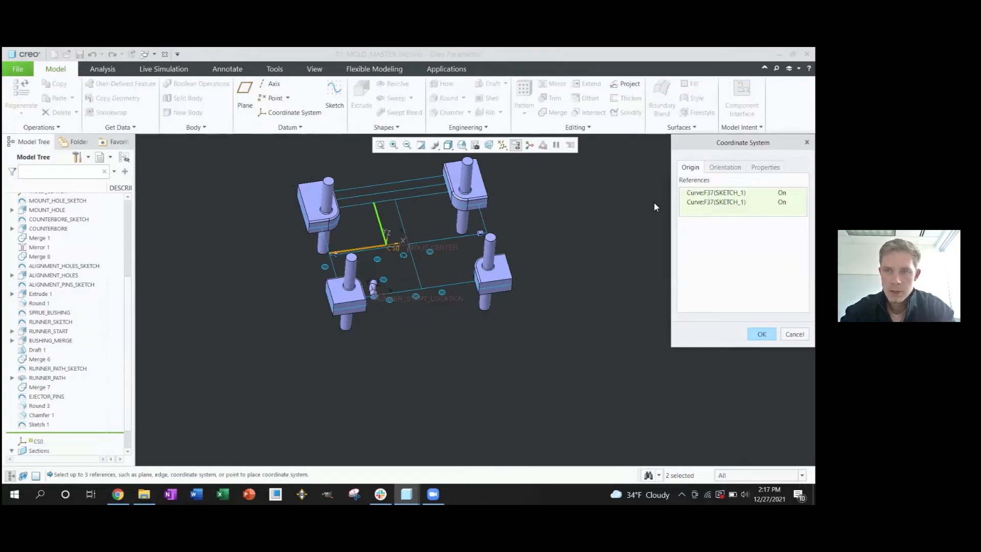
left_click_drag(726, 142, 696, 209)
left_click(696, 234)
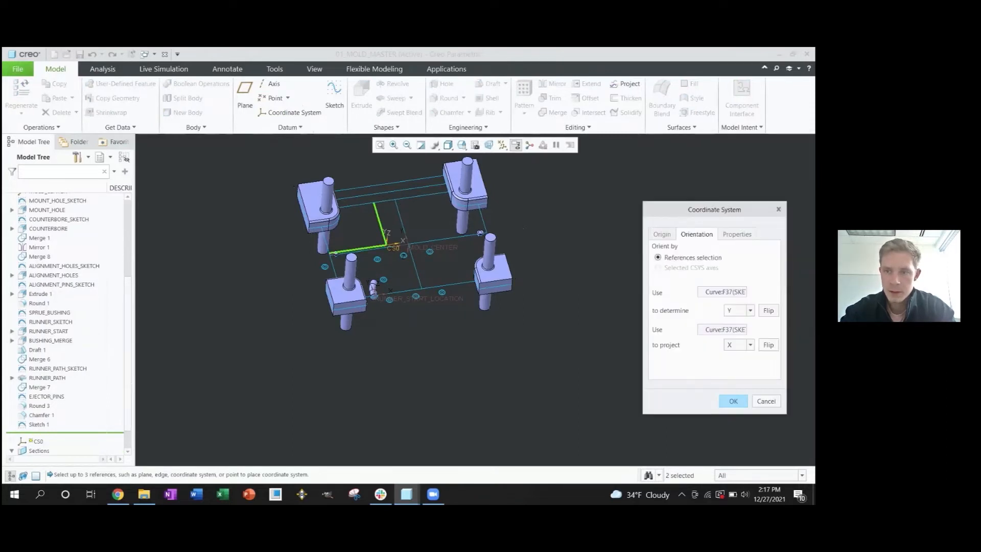
left_click(733, 401)
Step: Examine the cap's orientation between the mold's corner blocks and runner start from above and below
middle_click_drag(595, 299, 410, 257)
scroll(408, 260, "up", 3)
scroll(398, 297, "down", 3)
middle_click_drag(401, 313, 398, 294)
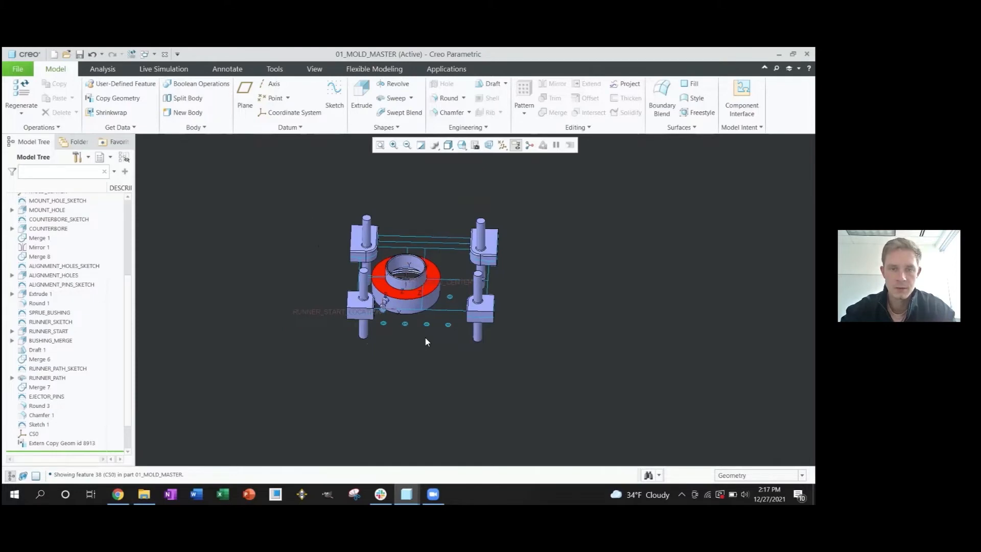
middle_click_drag(428, 346, 422, 329)
scroll(423, 296, "down", 5)
mouse_move(424, 292)
middle_mouse_down()
mouse_move(437, 345)
mouse_move(434, 329)
mouse_move(402, 338)
middle_mouse_up()
scroll(420, 288, "up", 3)
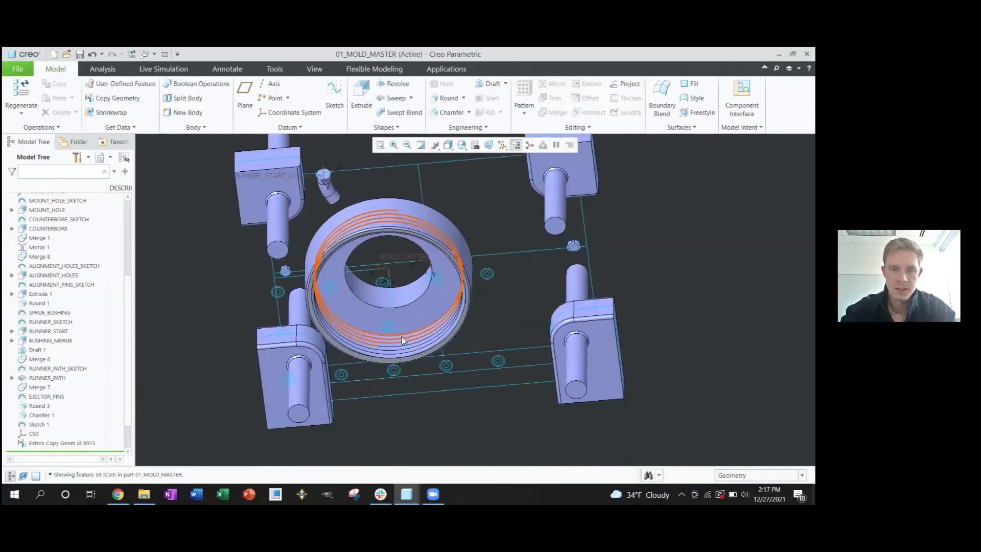
middle_click_drag(408, 347, 386, 278)
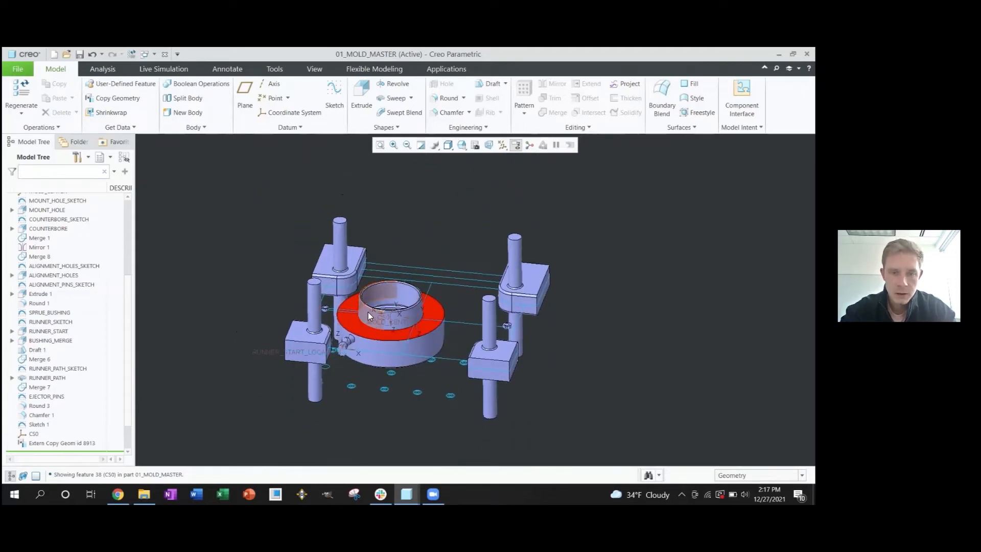
scroll(373, 313, "up", 2)
middle_click_drag(374, 309, 394, 292, "shift")
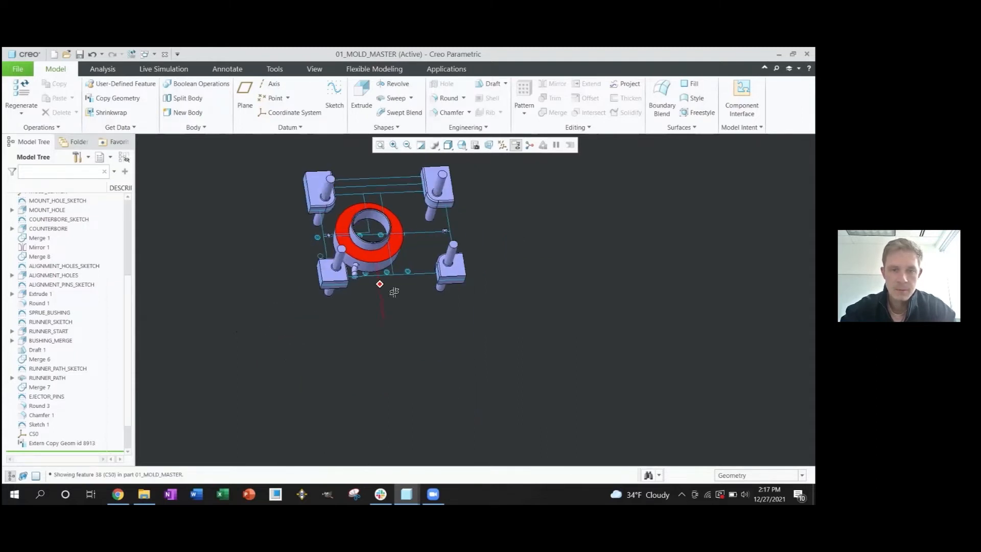
scroll(368, 267, "down", 4)
middle_click_drag(369, 249, 358, 225)
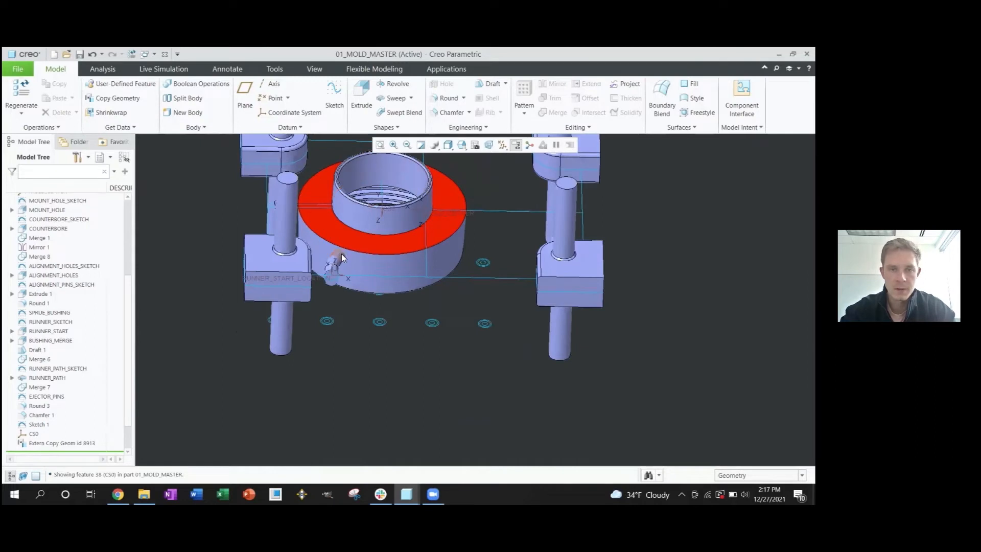
scroll(353, 241, "up", 3)
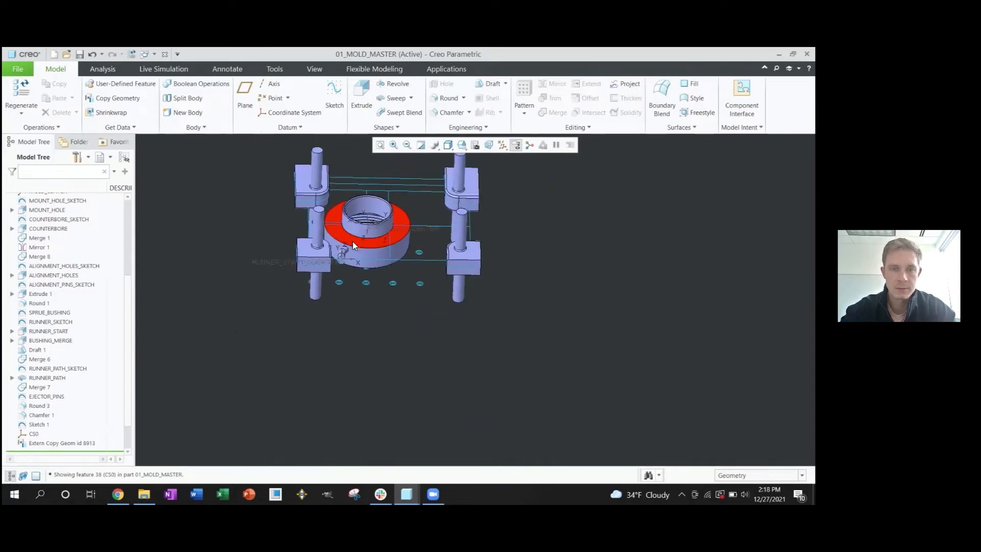
middle_click_drag(353, 241, 401, 293)
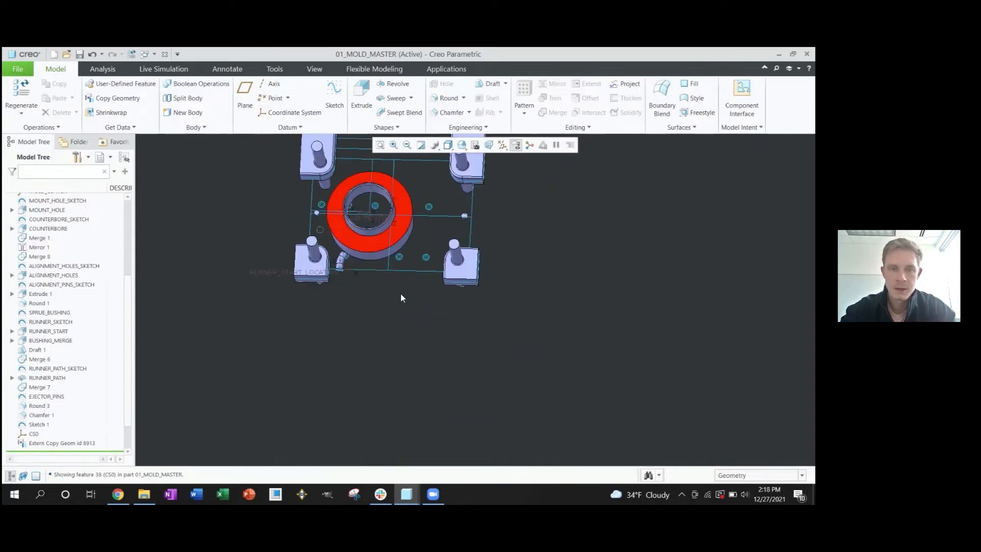
Step: Orient the view normal to the cap's red flange face and examine how the cap sits relative to the mold center
left_click(376, 245)
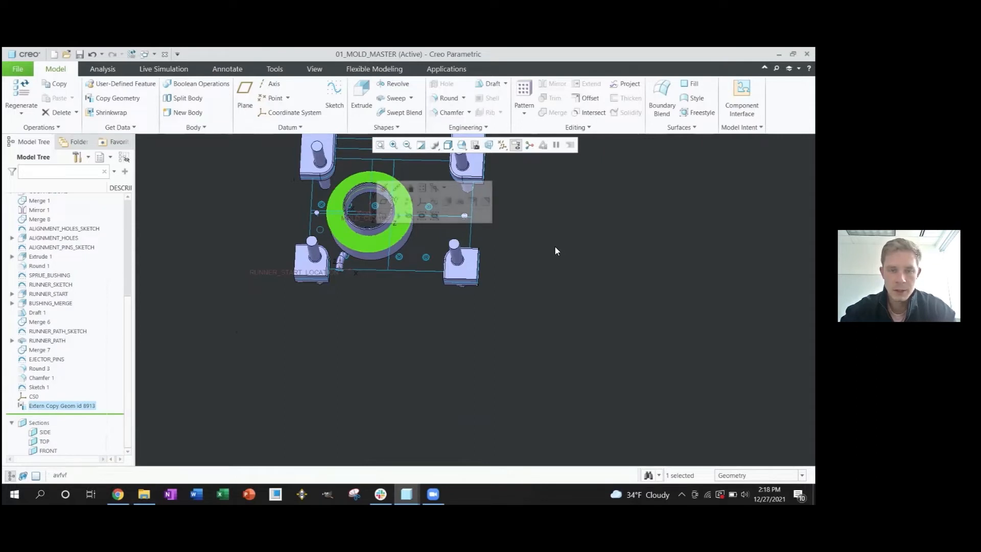
left_click(561, 250)
left_click(368, 243)
left_click(560, 270)
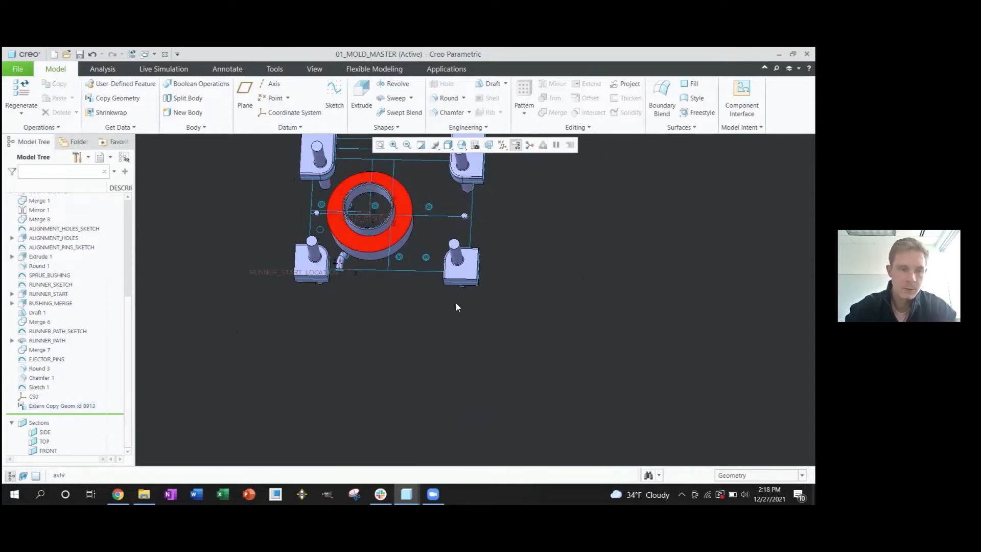
key("v")
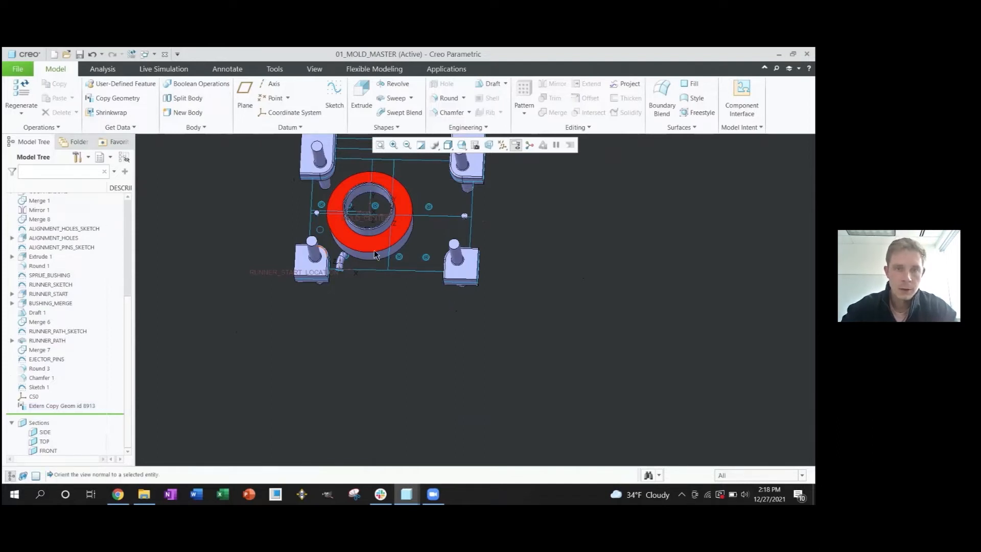
left_click(366, 249)
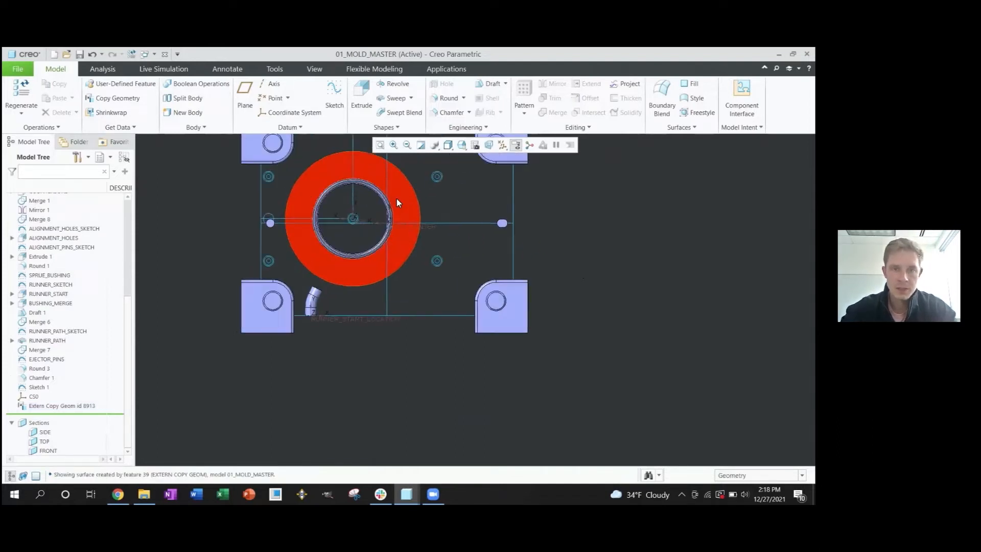
scroll(395, 209, "up", 1)
middle_click_drag(372, 187, 371, 211, "shift")
scroll(344, 262, "down", 2)
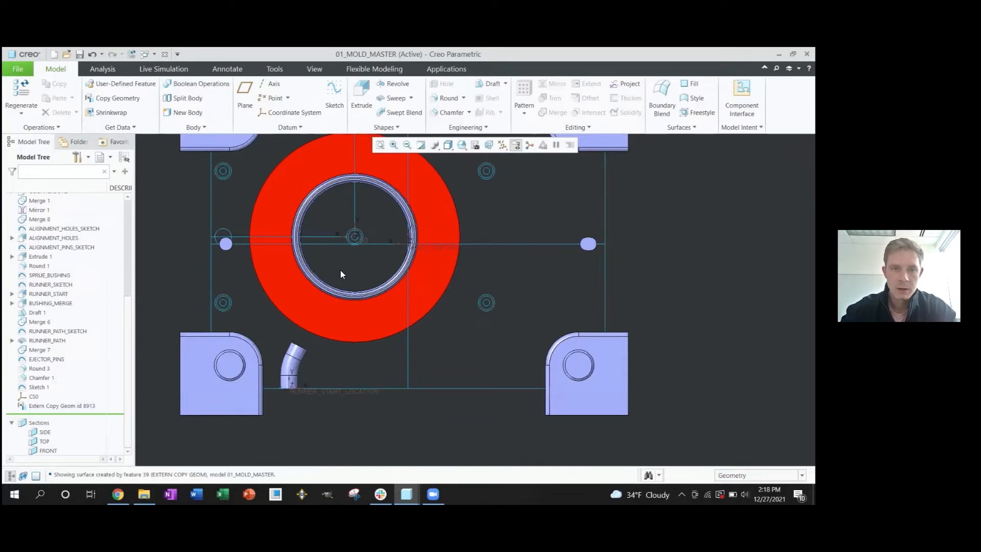
scroll(354, 237, "up", 2)
scroll(354, 236, "down", 3)
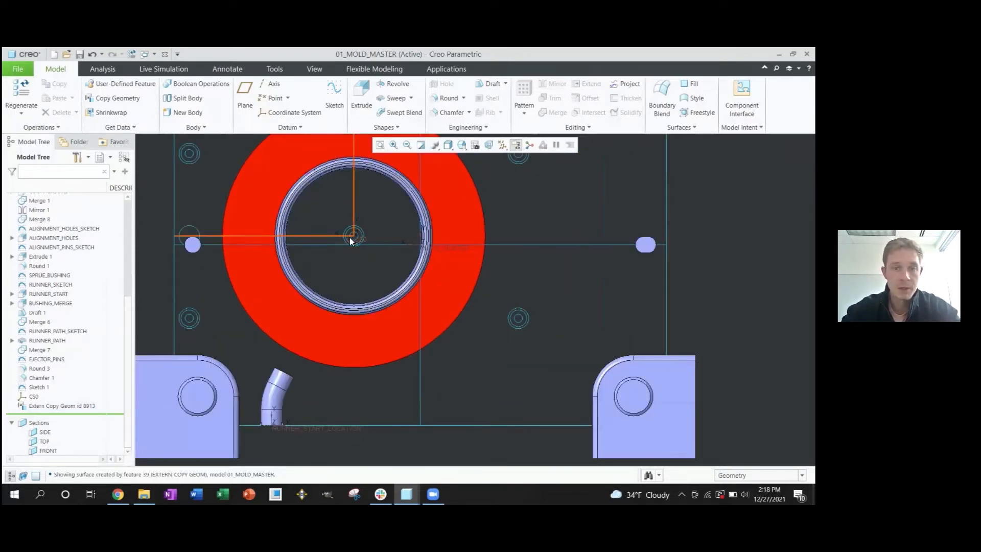
scroll(353, 243, "up", 2)
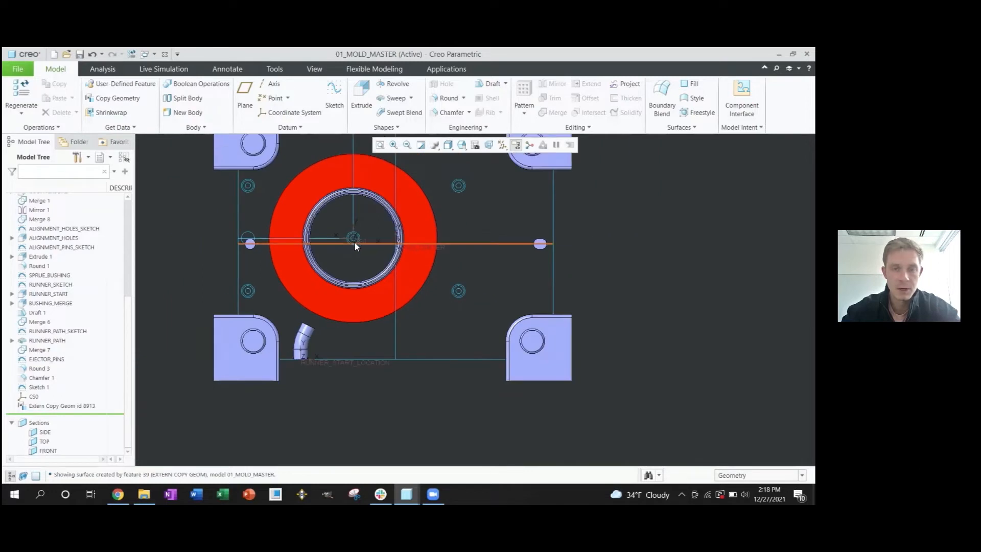
scroll(354, 243, "up", 2)
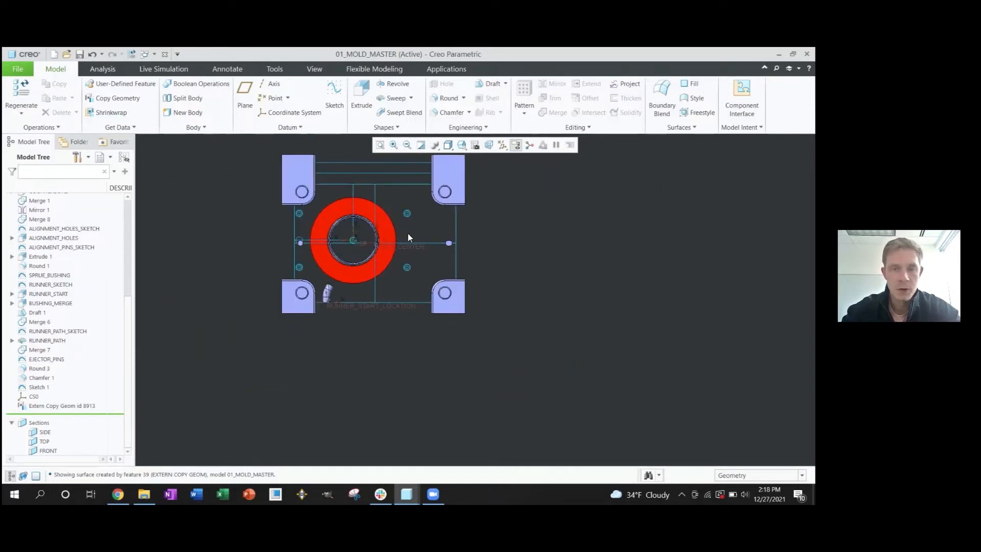
Step: Edit Sketch 1, delete the constraint holding the corner of its two lines, and move that corner toward the mold center
left_click(41, 387)
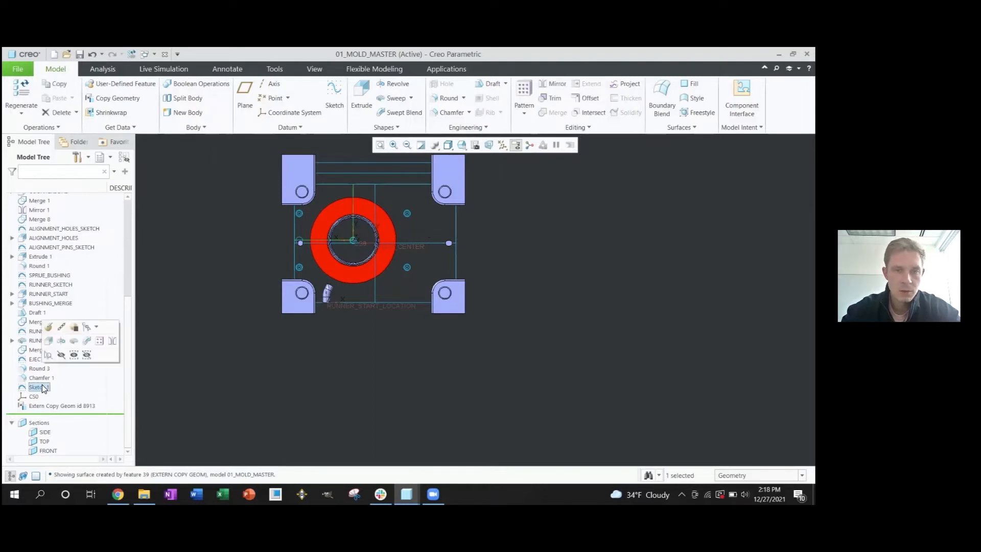
left_click(49, 328)
scroll(353, 246, "up", 3)
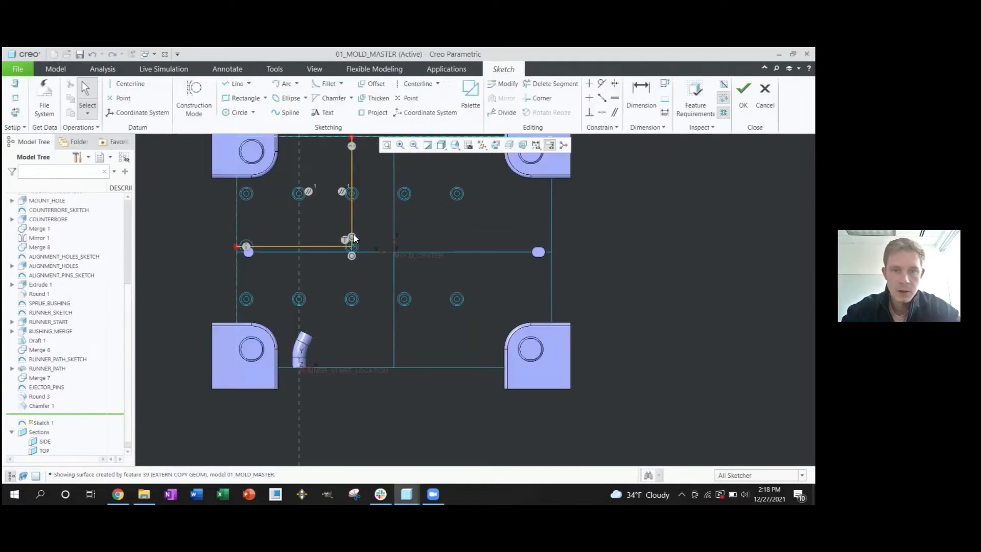
left_click(359, 229)
left_click(353, 238)
key("Delete")
left_click_drag(351, 246, 384, 243)
Step: Make the sketch's vertical and horizontal lines coincident with the mold's center lines and finish the sketch
key("i")
left_click(379, 250)
left_click(385, 245)
middle_click(406, 239)
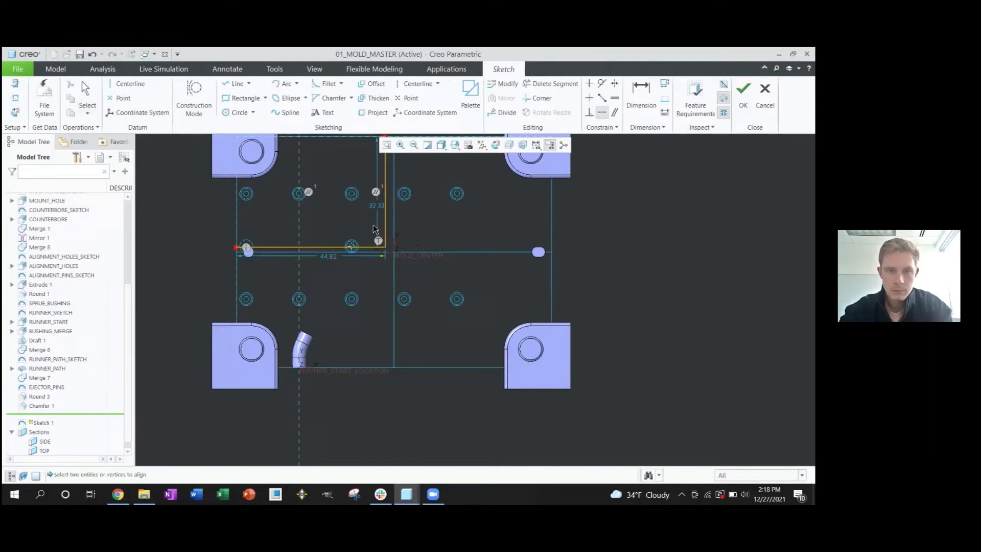
left_click(385, 222)
left_click(394, 220)
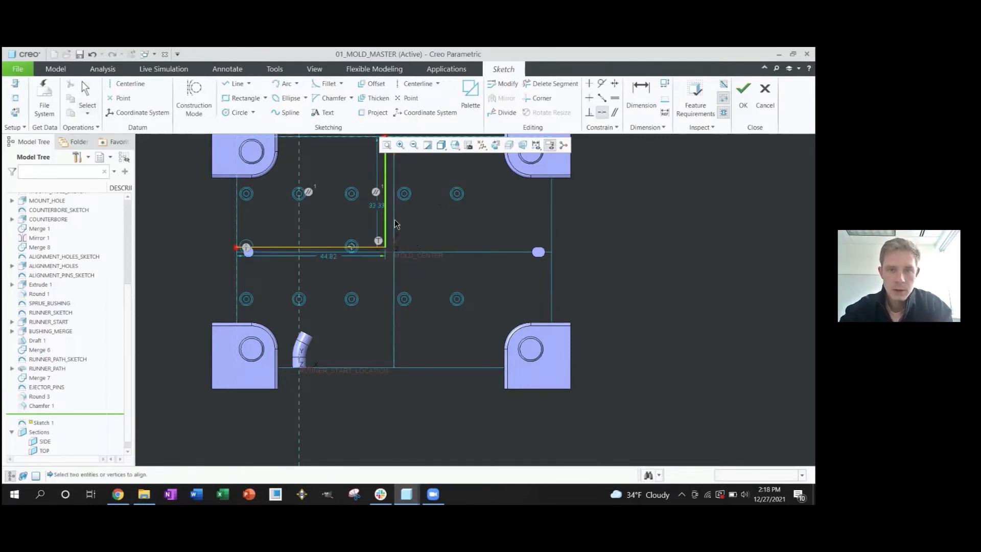
left_click(374, 246)
left_click(373, 252)
middle_click(565, 272)
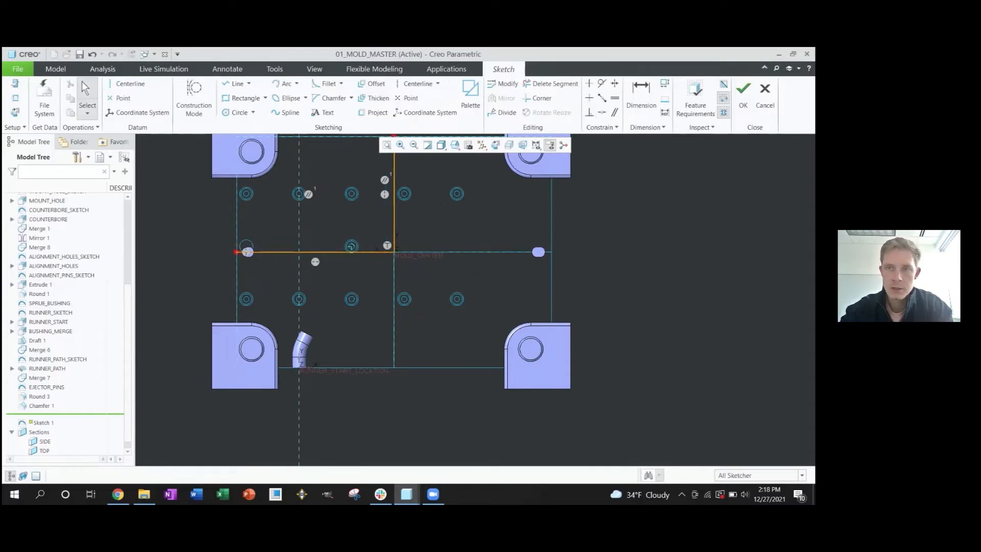
left_click(744, 92)
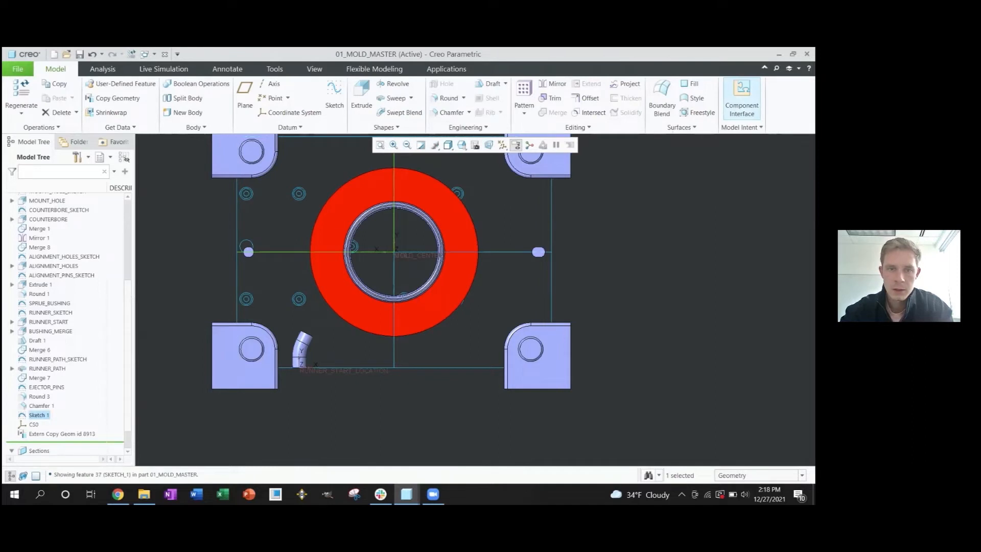
Step: Check the cap's position about the mold center and look through the mold master's feature list
scroll(381, 232, "up", 3)
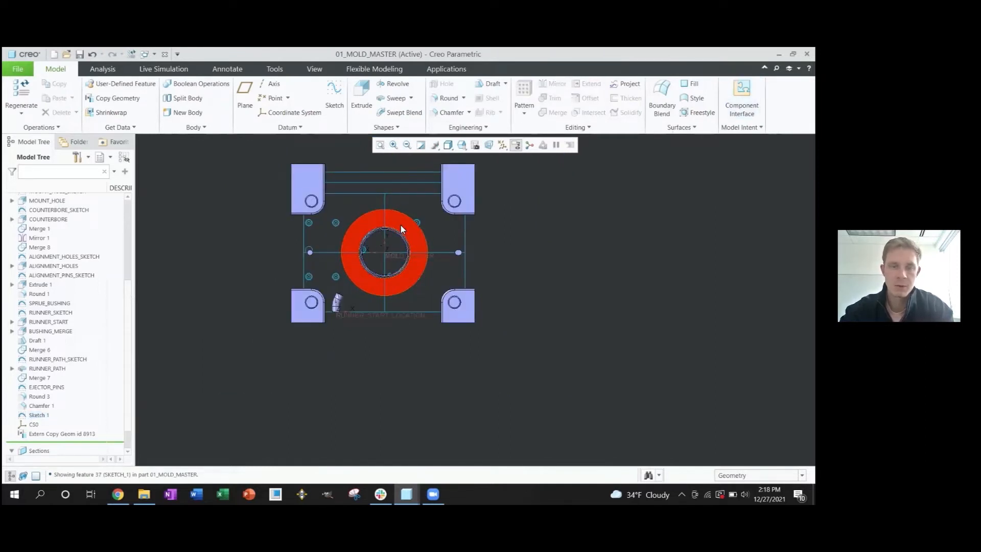
scroll(407, 239, "up", 2)
scroll(407, 239, "down", 3)
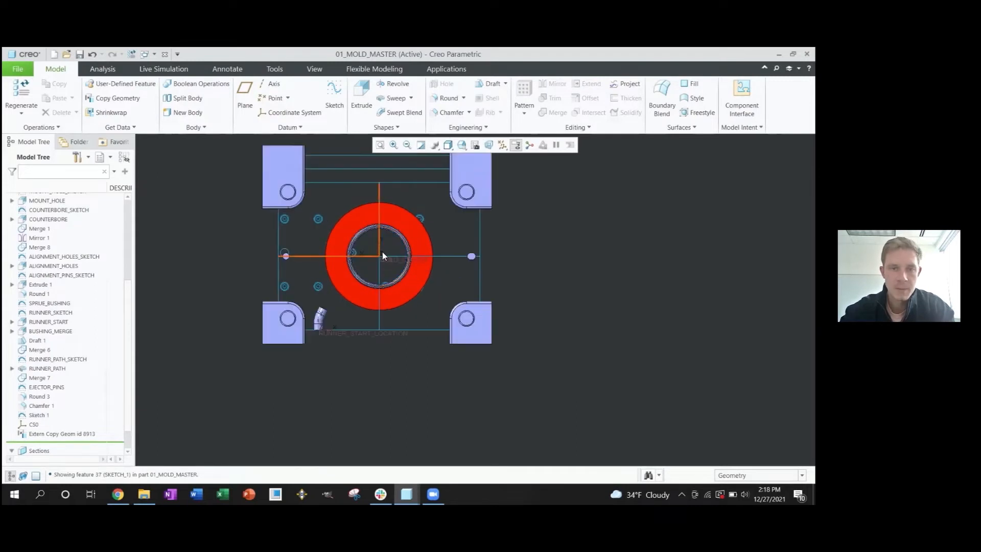
middle_click_drag(416, 248, 436, 255)
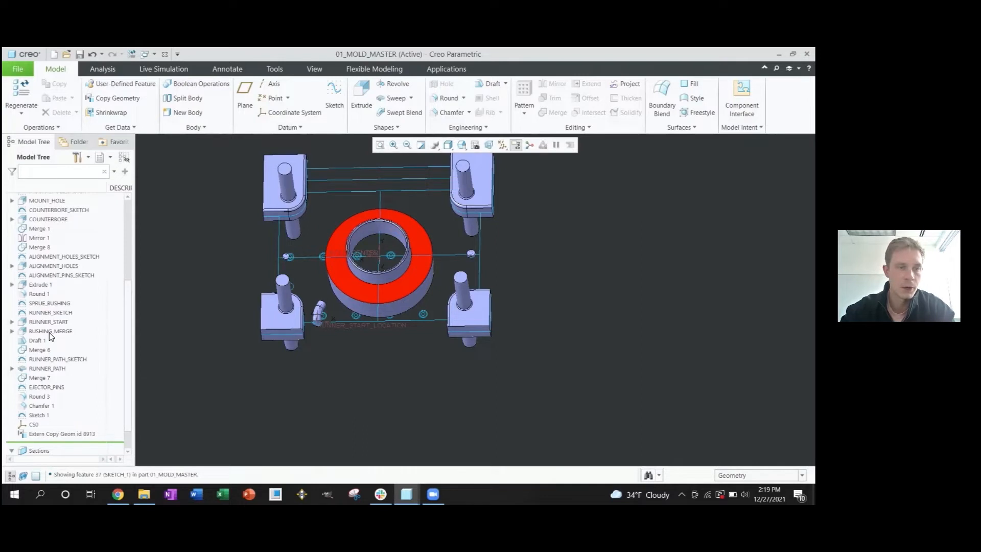
scroll(63, 284, "up", 5)
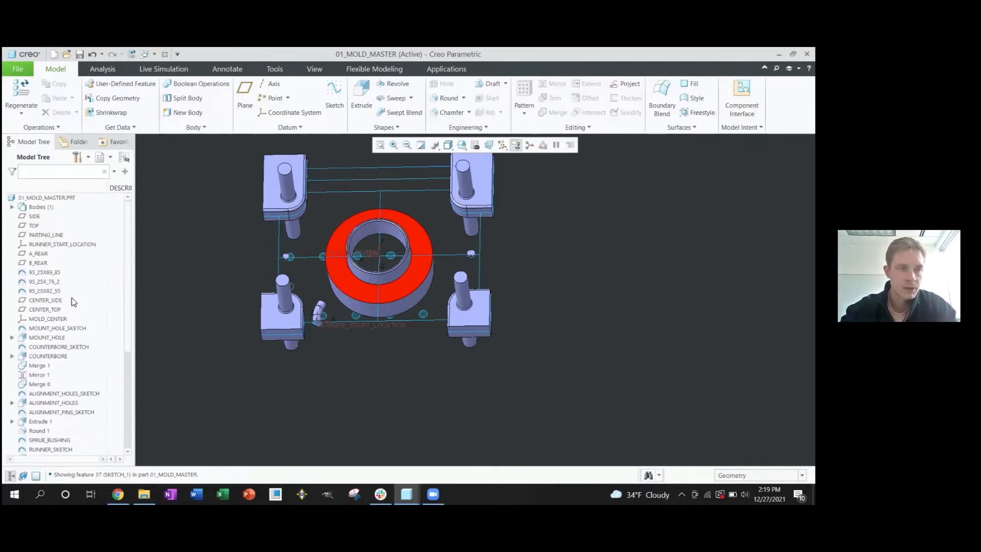
scroll(63, 304, "down", 5)
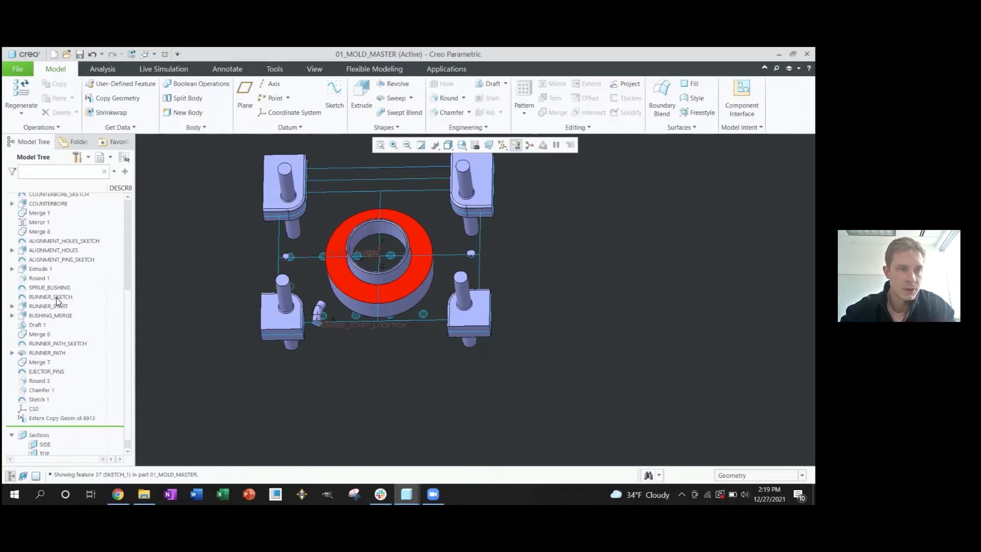
Step: Reorder the runner features to follow the external copy geometry and open RUNNER_PATH_SKETCH for editing
left_click(51, 297)
left_click_drag(51, 297, 46, 408)
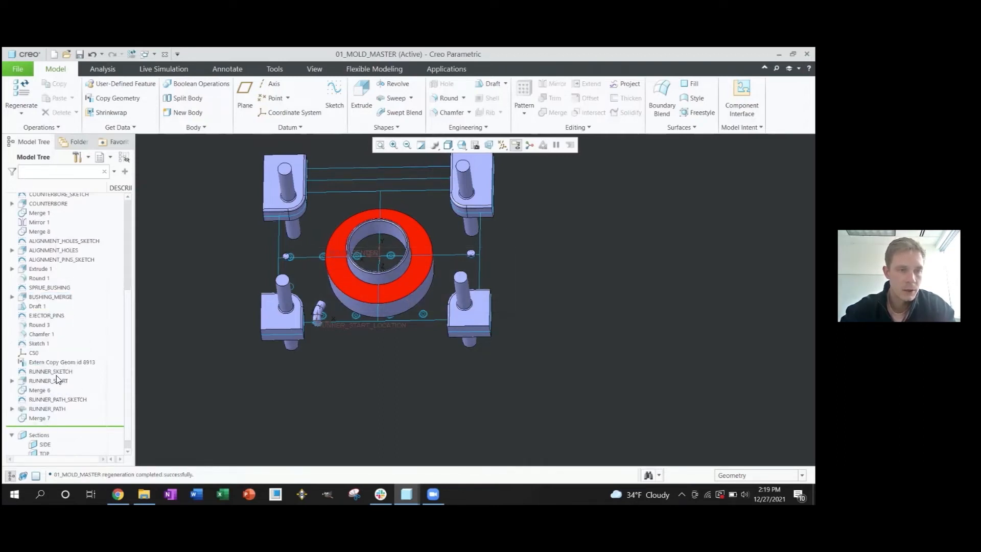
left_click(60, 371)
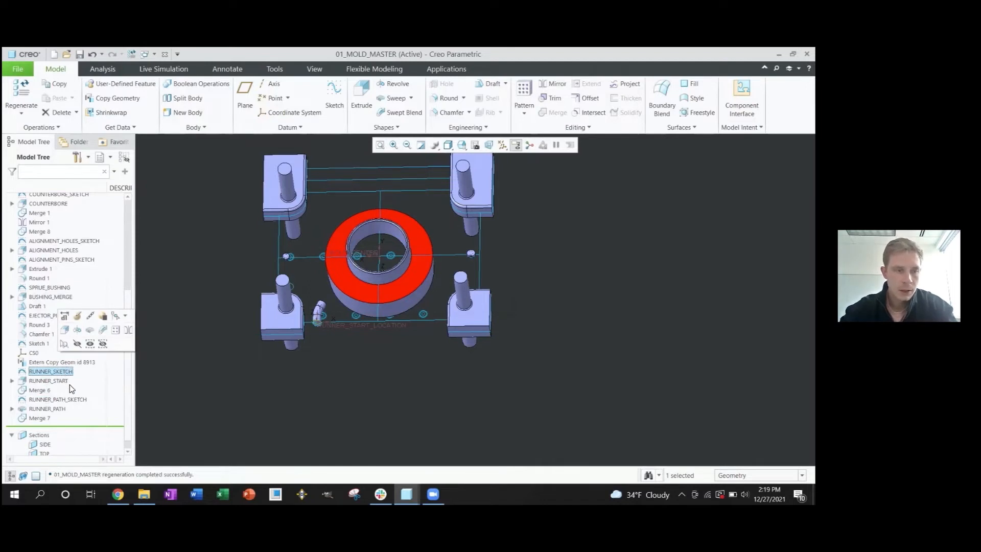
left_click(62, 399)
left_click(65, 343)
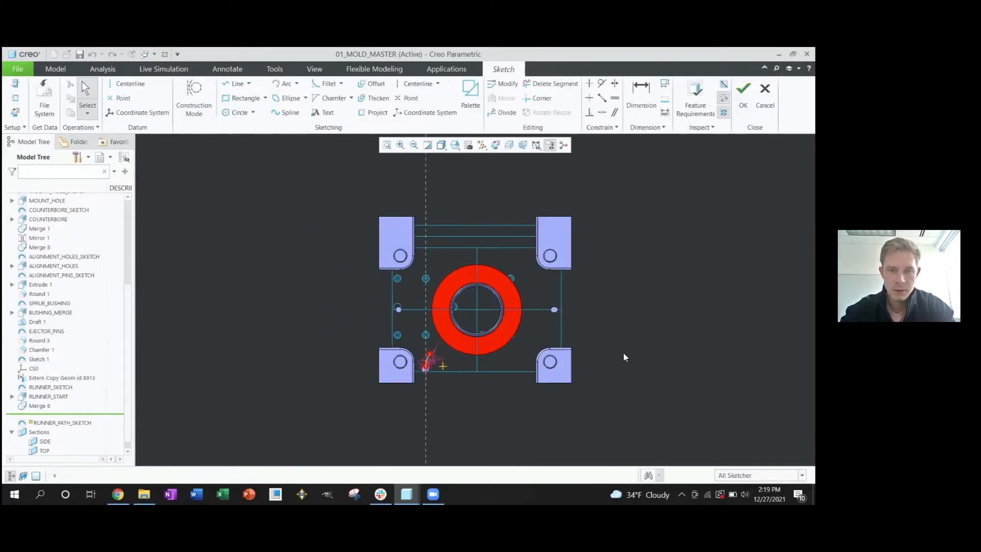
Step: Reshape the existing runner path near the runner start and remove the short line at the end of its arc
middle_click_drag(388, 392, 373, 366, "shift")
scroll(372, 364, "down", 2)
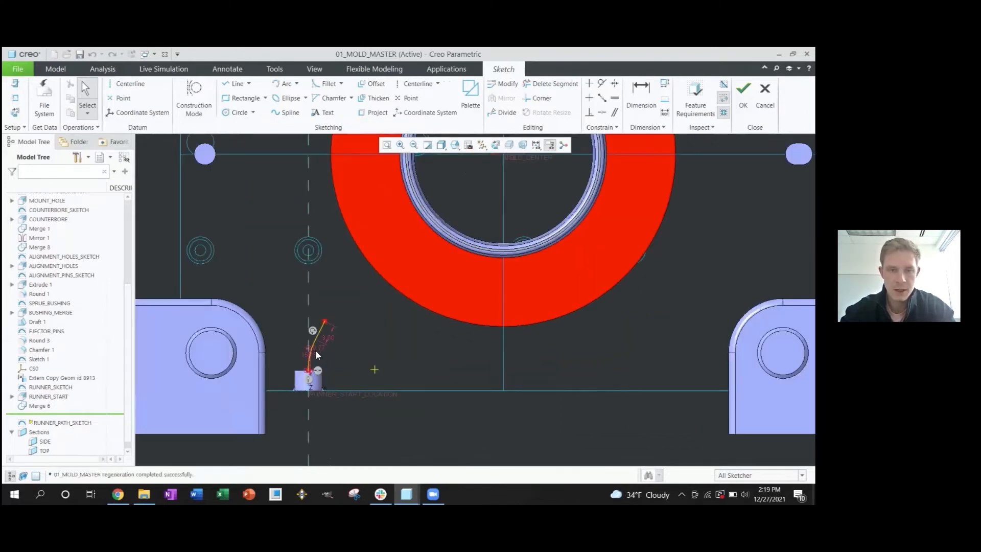
scroll(316, 351, "down", 2)
left_click(303, 345)
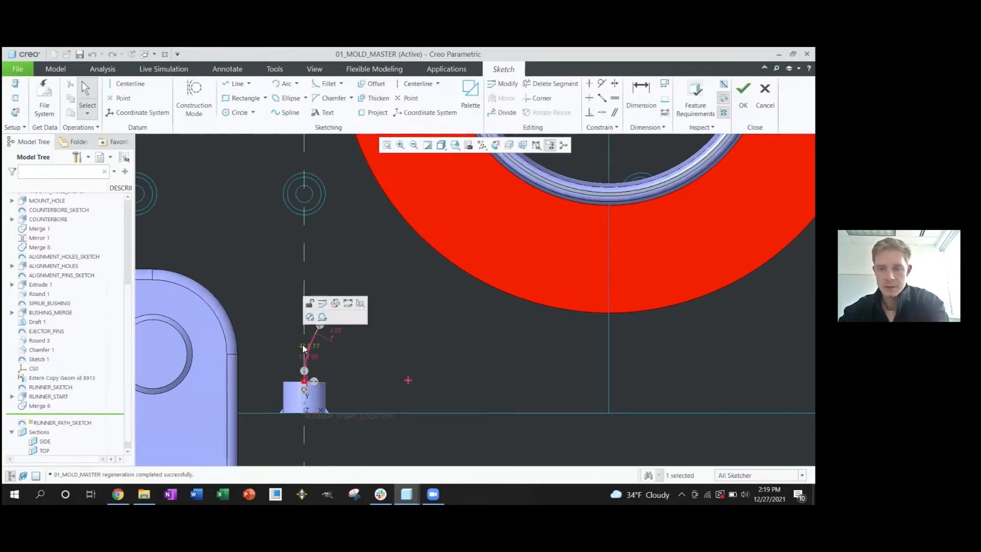
left_click_drag(319, 324, 329, 305)
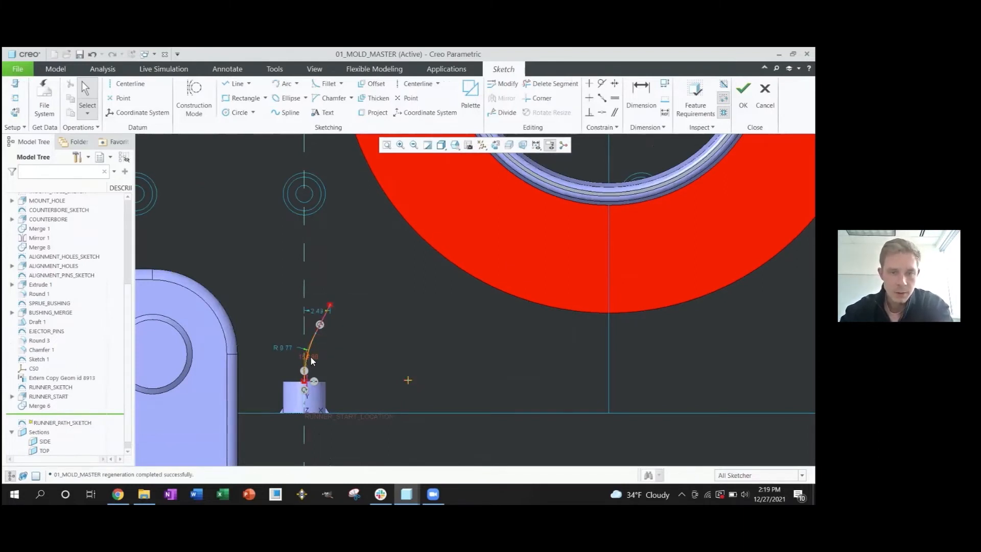
left_click_drag(317, 333, 342, 305)
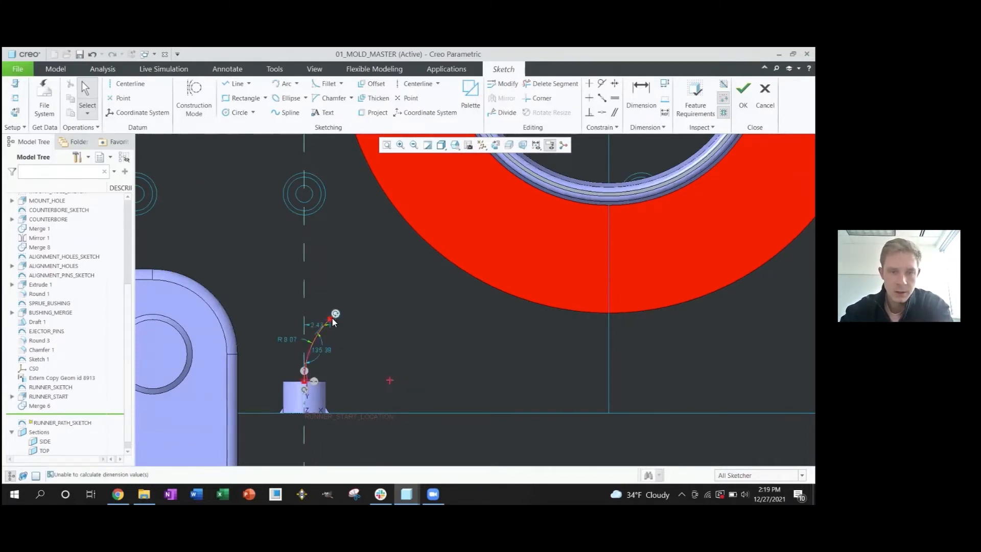
scroll(332, 318, "down", 6)
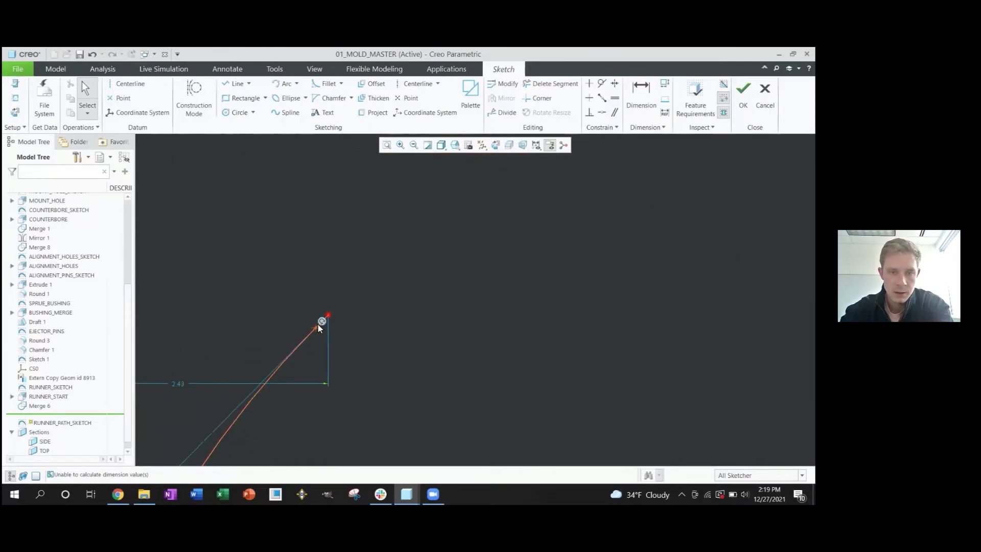
key("ctrl+z")
key("ctrl+z")
scroll(318, 328, "up", 5)
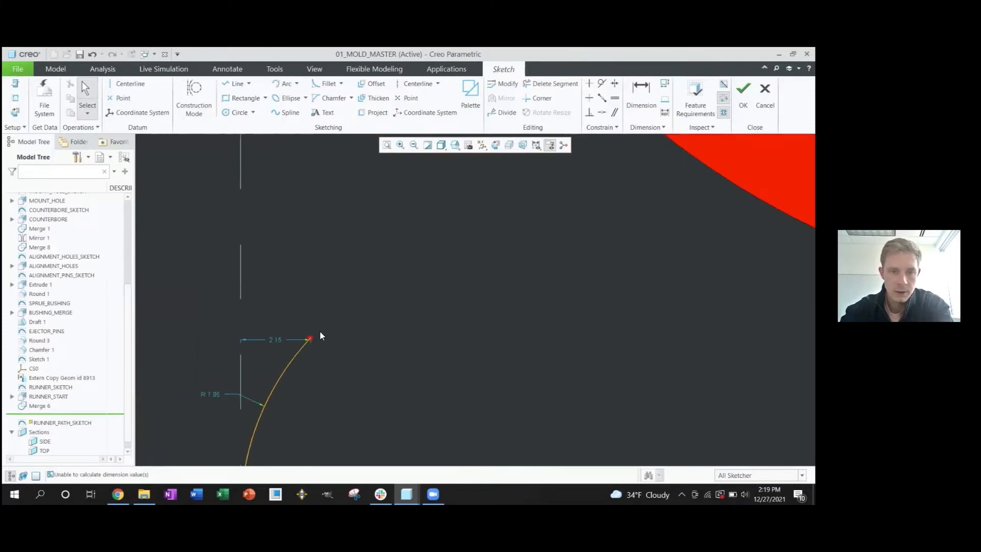
scroll(320, 333, "up", 3)
scroll(313, 360, "down", 2)
scroll(314, 384, "down", 2)
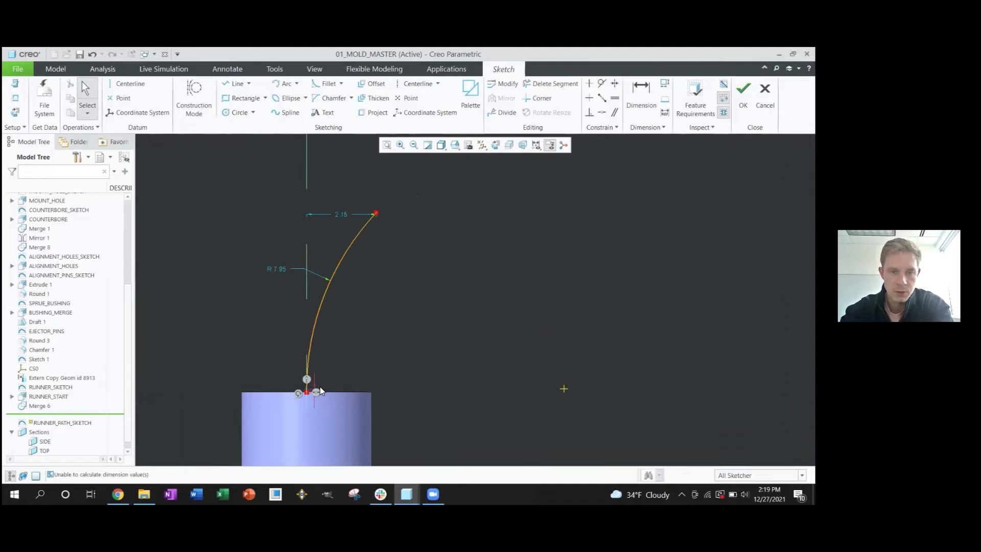
scroll(315, 383, "up", 3)
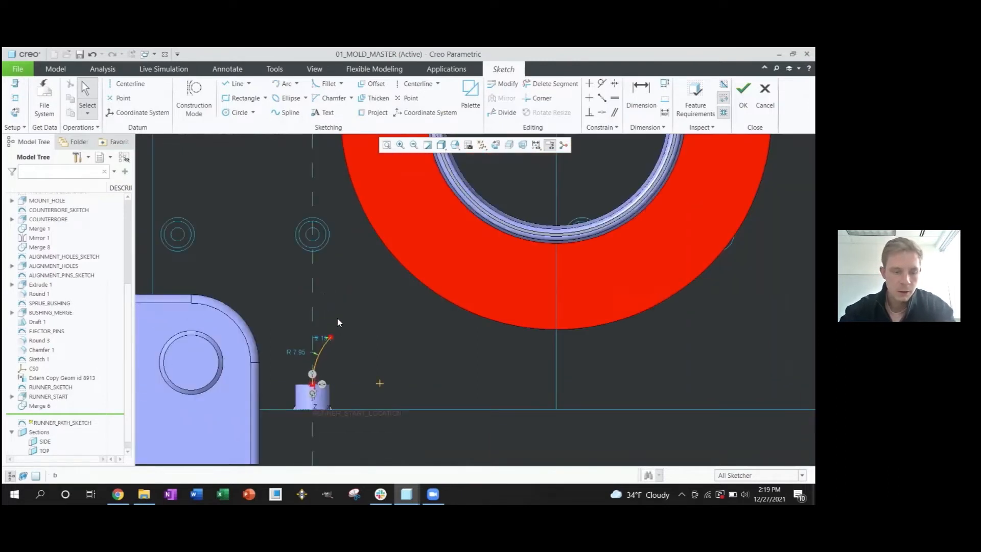
Step: Draw a line from the free end of the runner arc to the cap's outer edge
key("l")
left_click(331, 338)
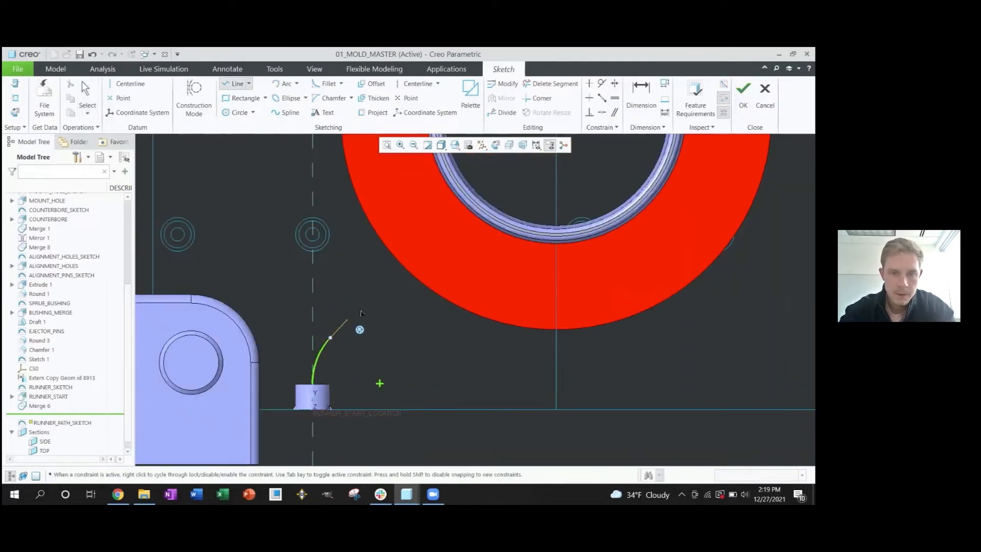
left_click(412, 276)
middle_click(393, 334)
middle_click(389, 335)
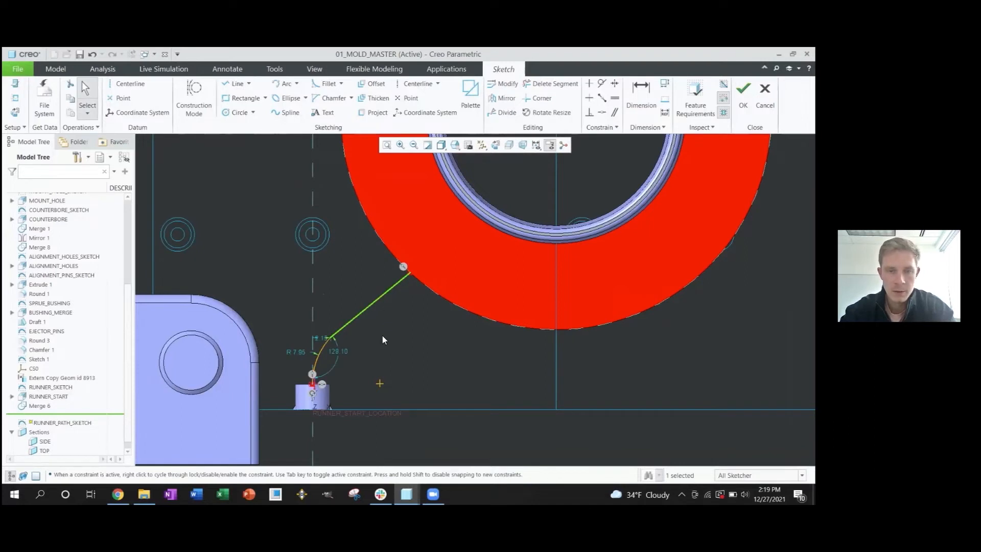
Step: Make the new runner line perpendicular to the cap's outer edge
key("p")
left_click(393, 286)
left_click(424, 287)
scroll(391, 317, "down", 3)
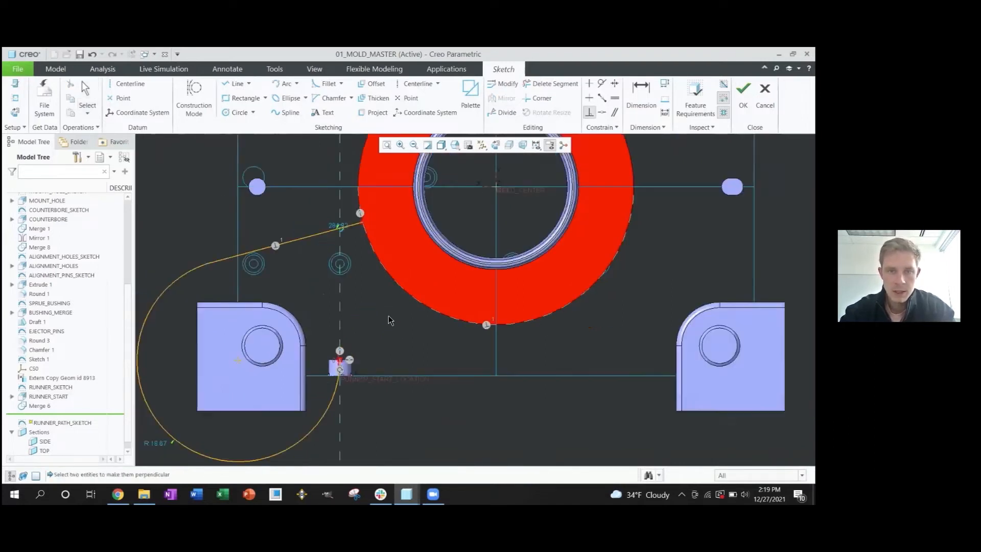
middle_click(214, 260)
Step: Delete the oversized runner arc and move the line's free end to just above the runner start
left_click_drag(246, 276, 237, 305)
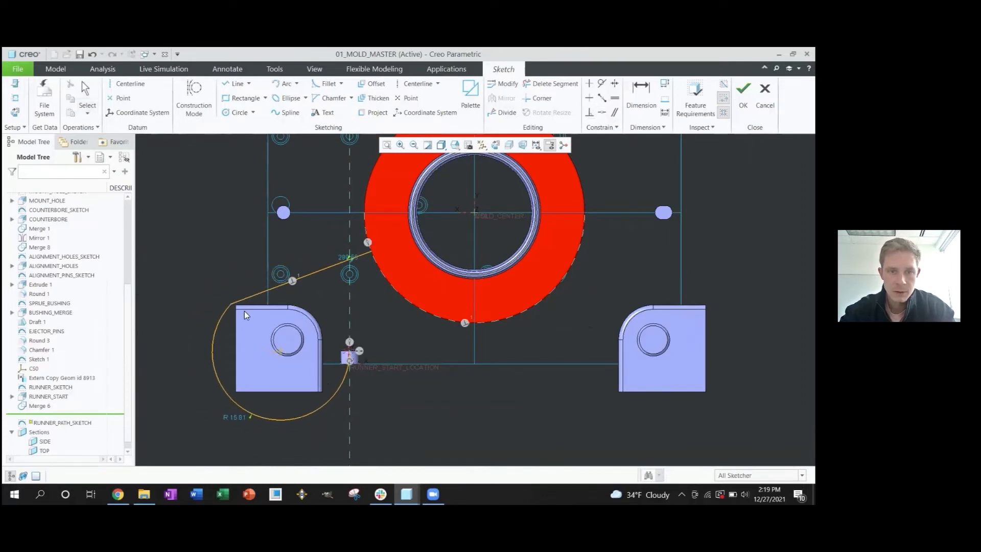
left_click(320, 412)
key("Delete")
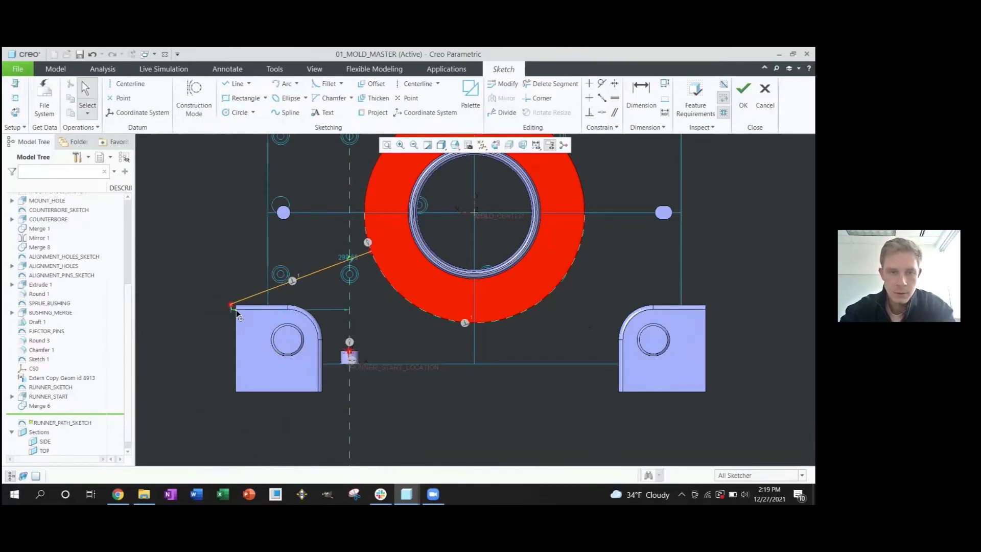
left_click_drag(231, 305, 359, 317)
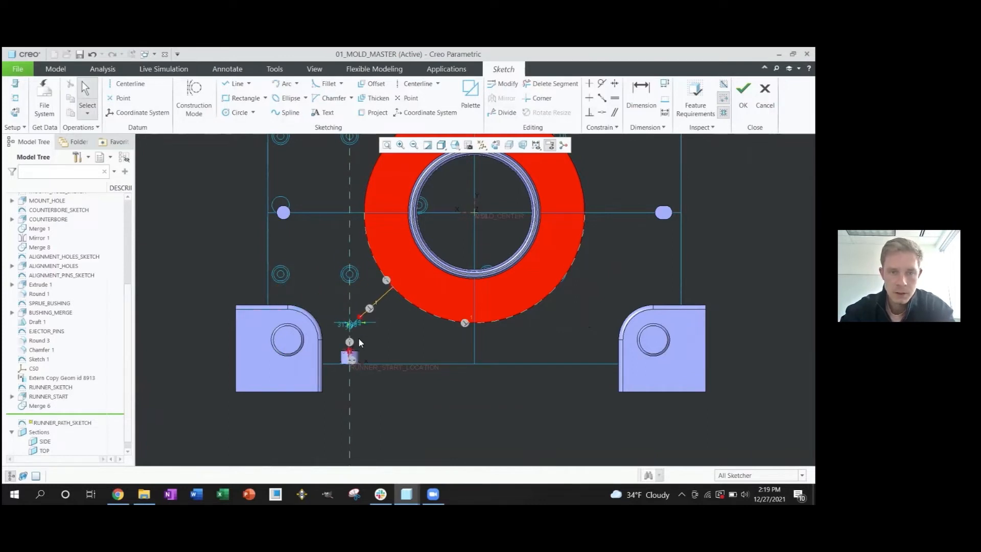
Step: Draw a tangent arc with a radius of about 13.9 from the short vertical line at the runner start to the angled line's free end
scroll(356, 345, "down", 6)
key("a")
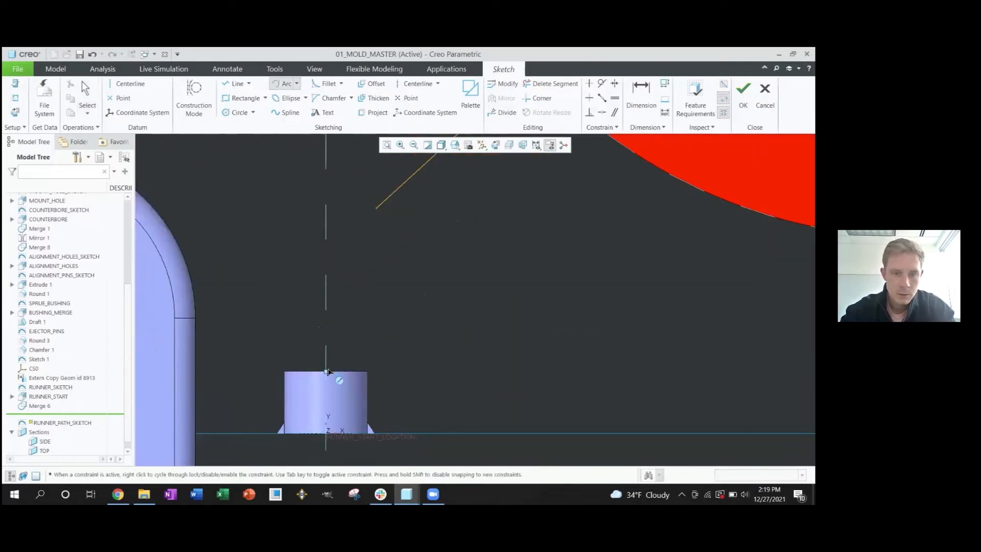
middle_click(351, 344)
scroll(327, 366, "down", 8)
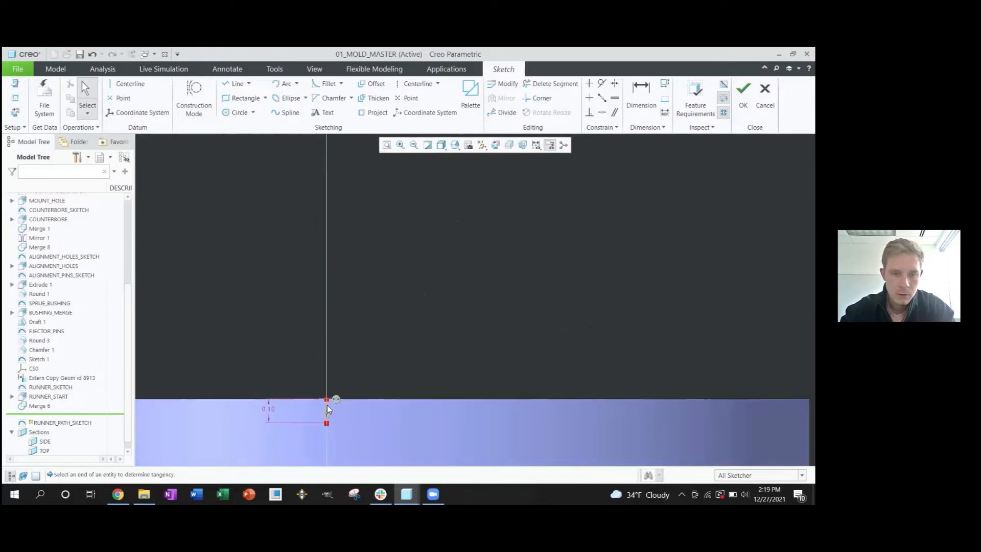
key("a")
scroll(327, 391, "up", 5)
scroll(333, 362, "up", 6)
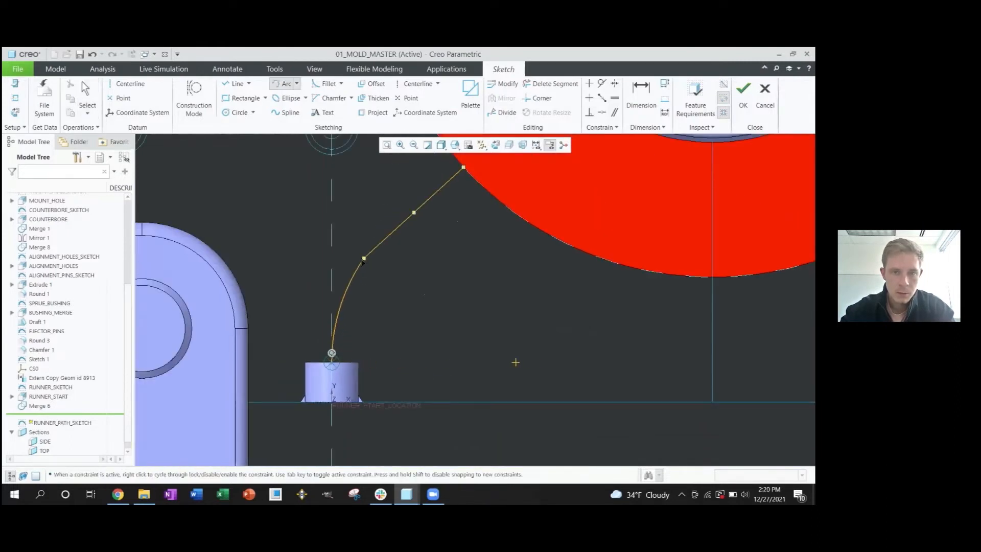
left_click(365, 260)
middle_click(380, 289)
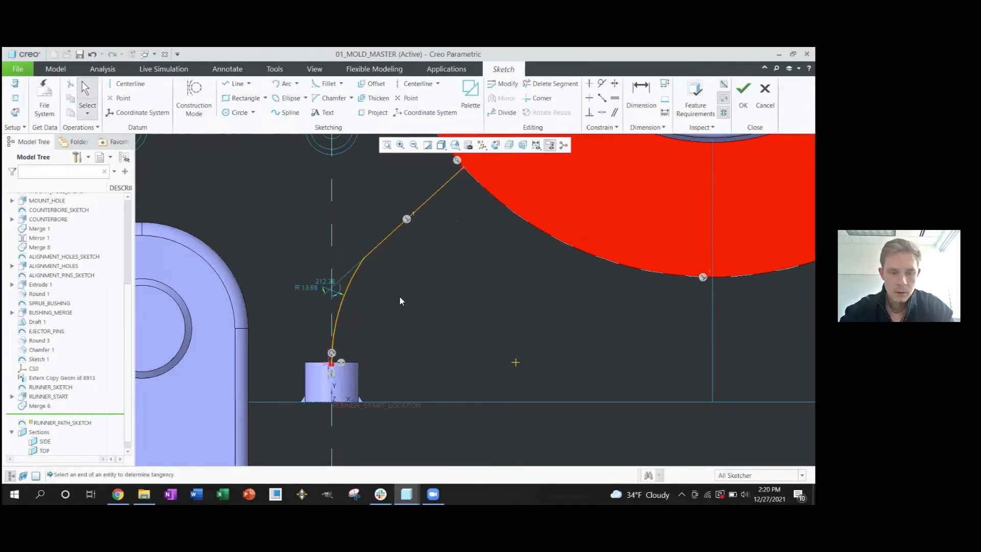
Step: Add a tangent constraint between the runner arc and the angled line
key("t")
left_click(351, 281)
left_click(378, 245)
middle_click(387, 295)
scroll(393, 298, "up", 4)
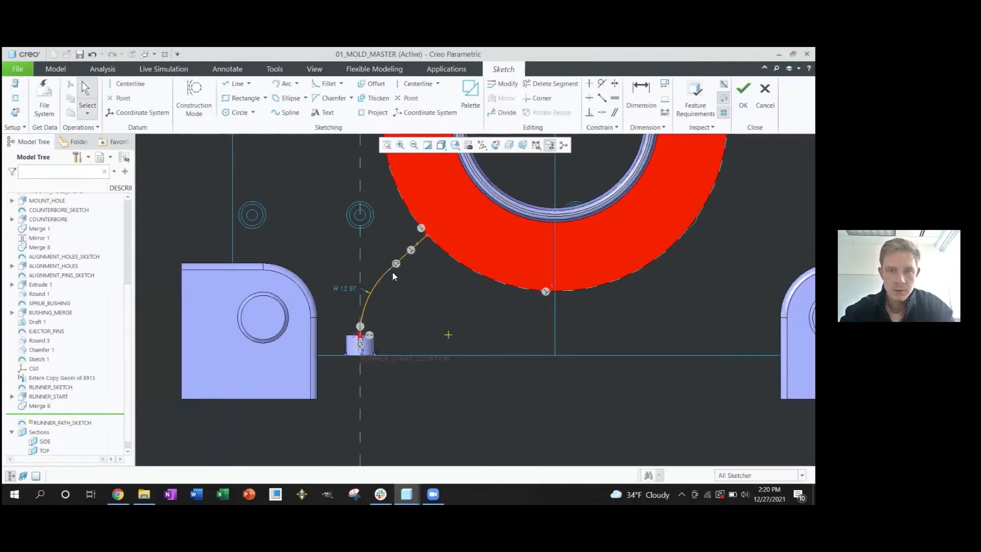
Step: Adjust the shape of the runner arc and set its radius to 12
left_click_drag(389, 269, 386, 280)
scroll(416, 307, "up", 2)
middle_click_drag(414, 305, 384, 290, "shift")
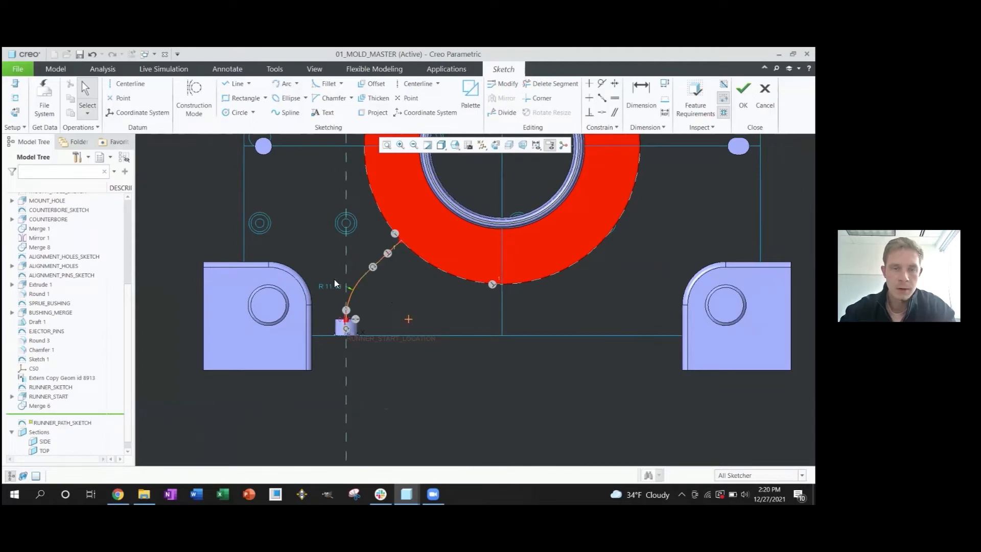
scroll(375, 288, "down", 3)
left_click_drag(343, 263, 324, 282)
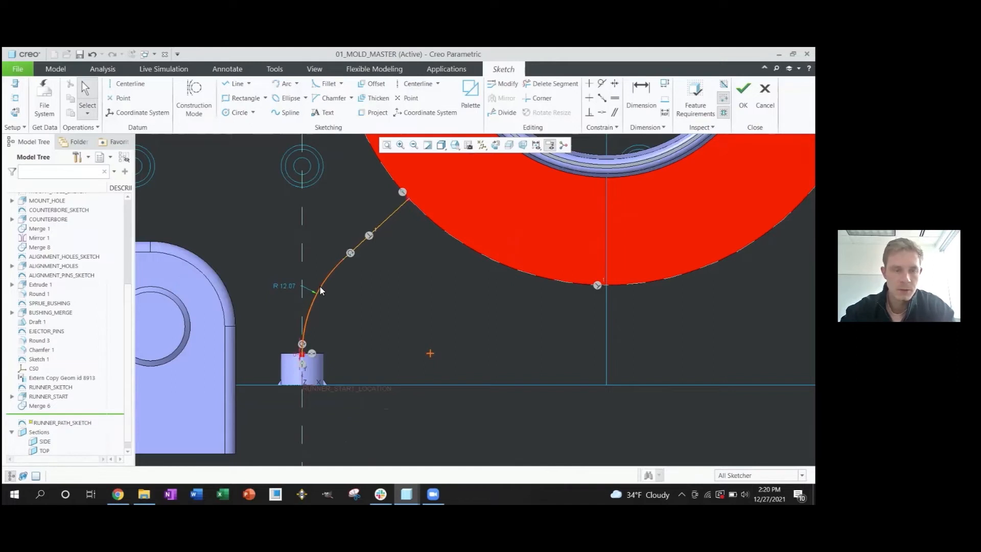
double_click(284, 285)
type("12")
key("Return")
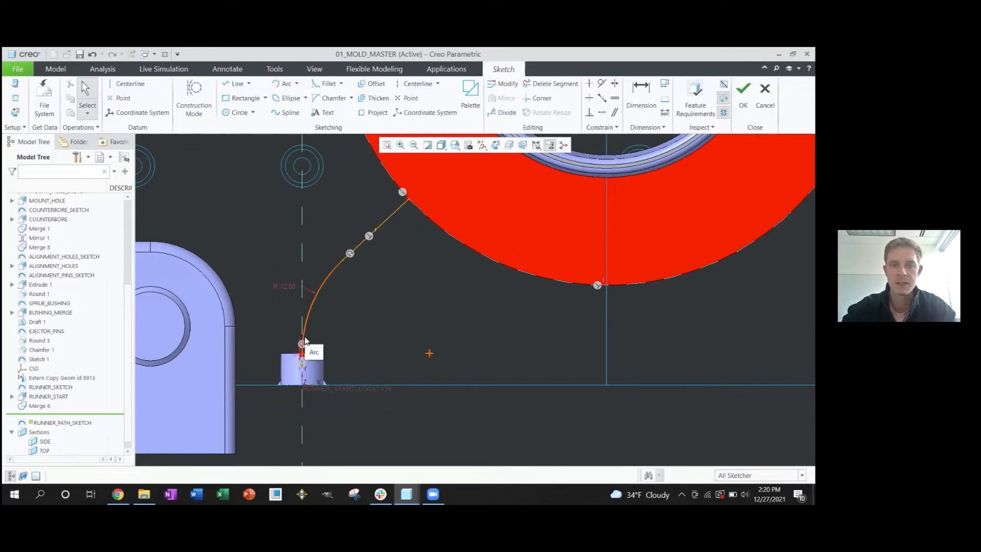
Step: Divide the angled runner line at a point close to the cap's outer edge
scroll(383, 259, "down", 2)
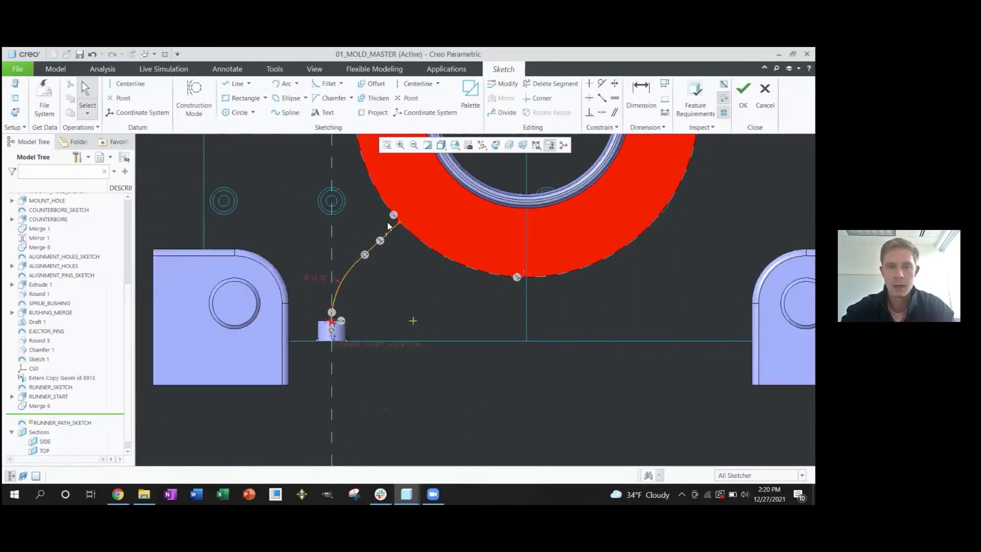
scroll(390, 254, "up", 3)
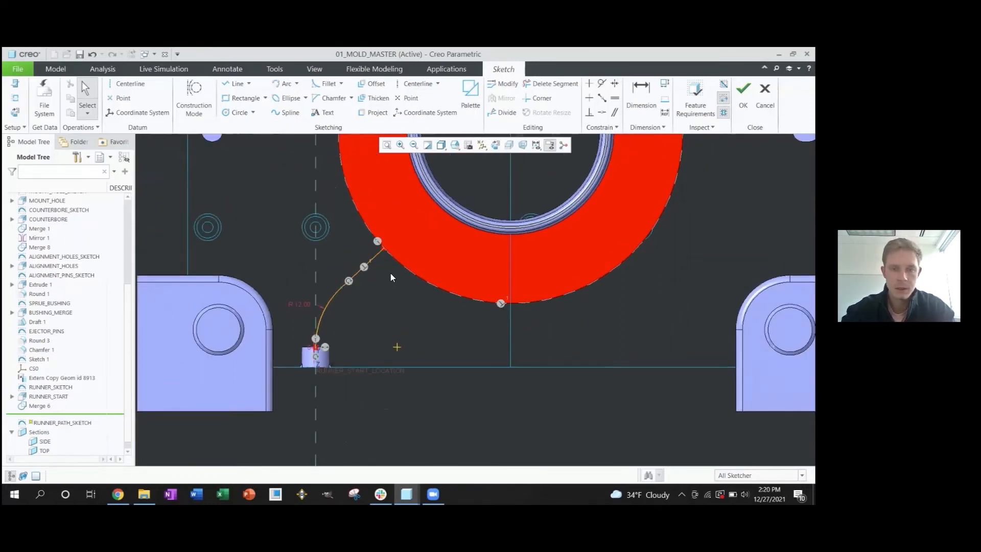
key("d")
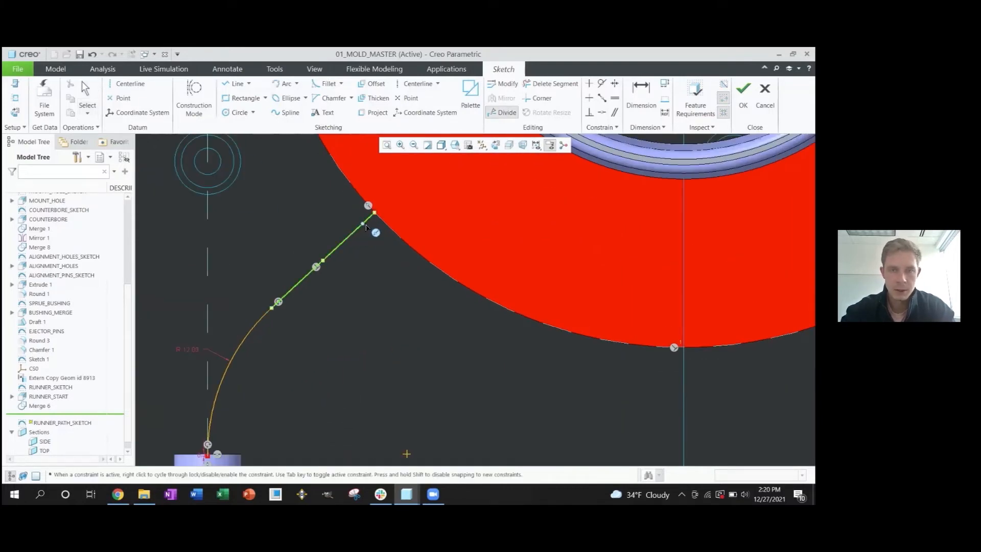
left_click(374, 230)
middle_click(374, 253)
scroll(368, 223, "up", 2)
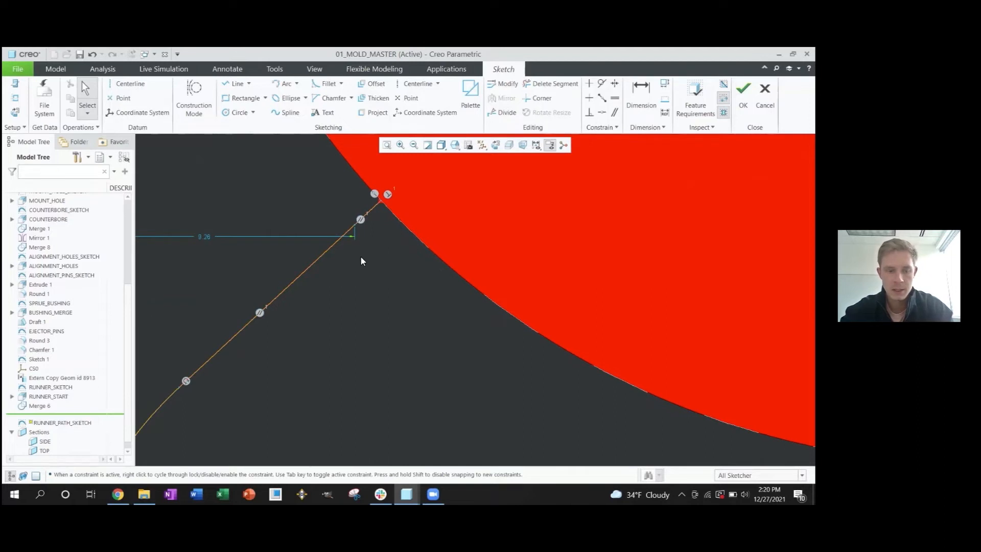
key("shift+d")
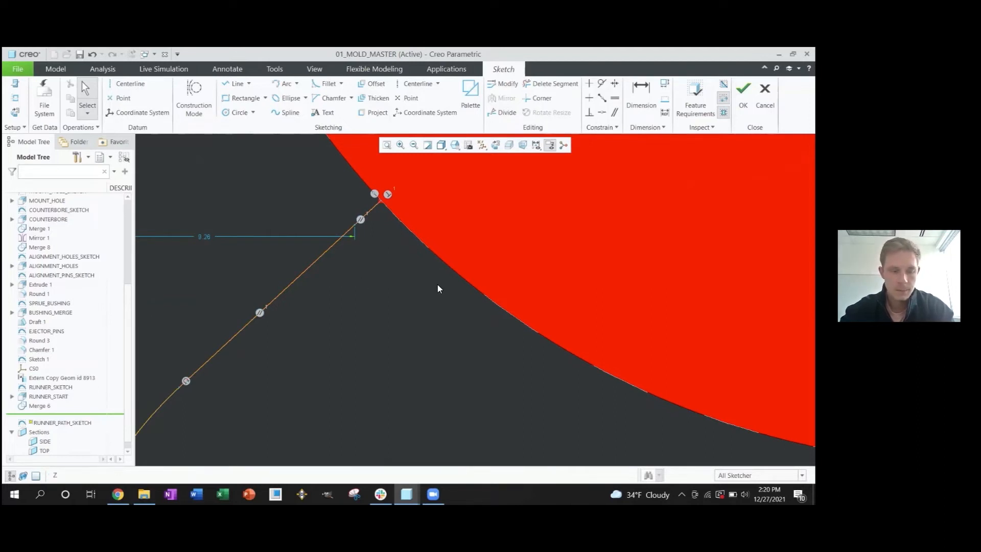
key("shift+c")
left_click(757, 475)
left_click(741, 435)
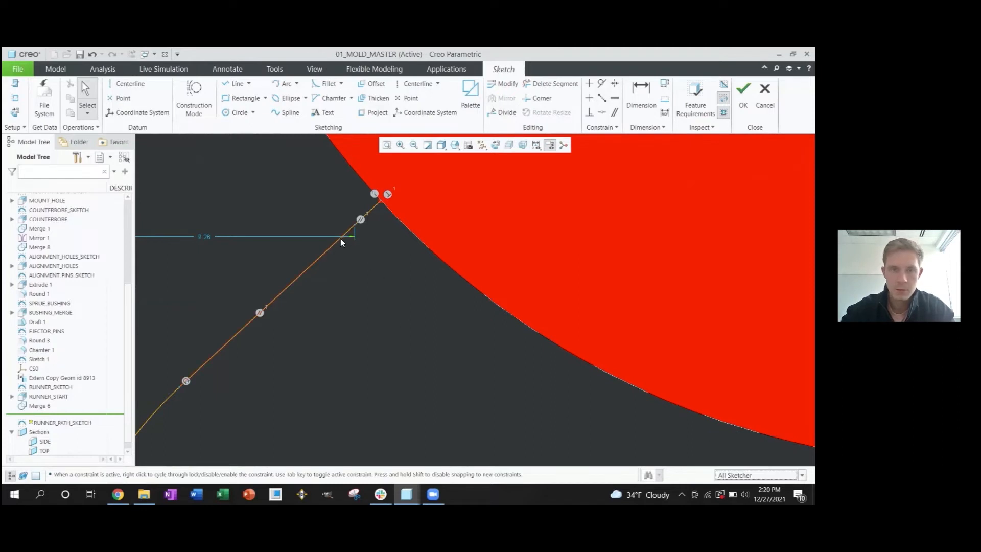
Step: Dimension the length of the short line segment next to the cap's edge and set it to 1
left_click(374, 209)
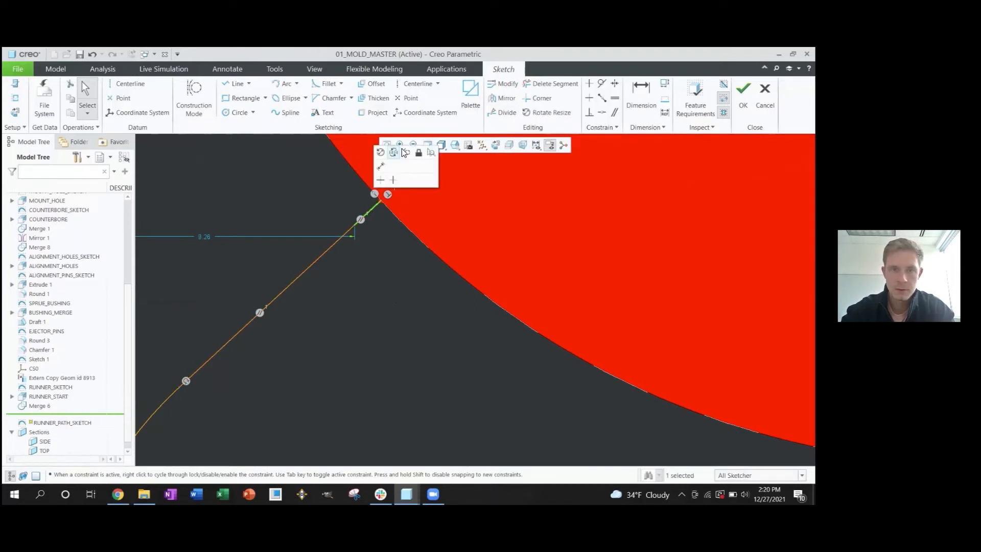
left_click(380, 166)
left_click(371, 210)
middle_click(396, 242)
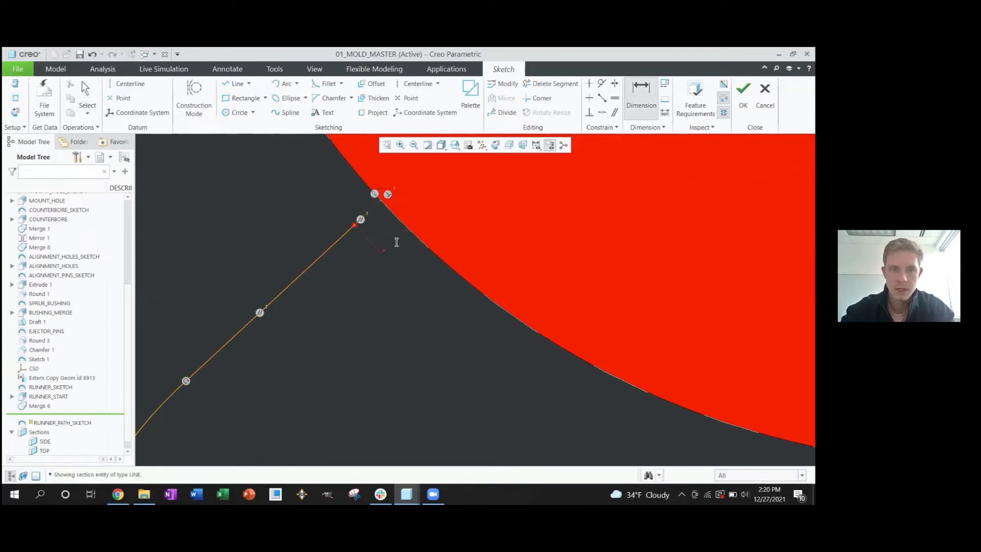
type("1")
key("Return")
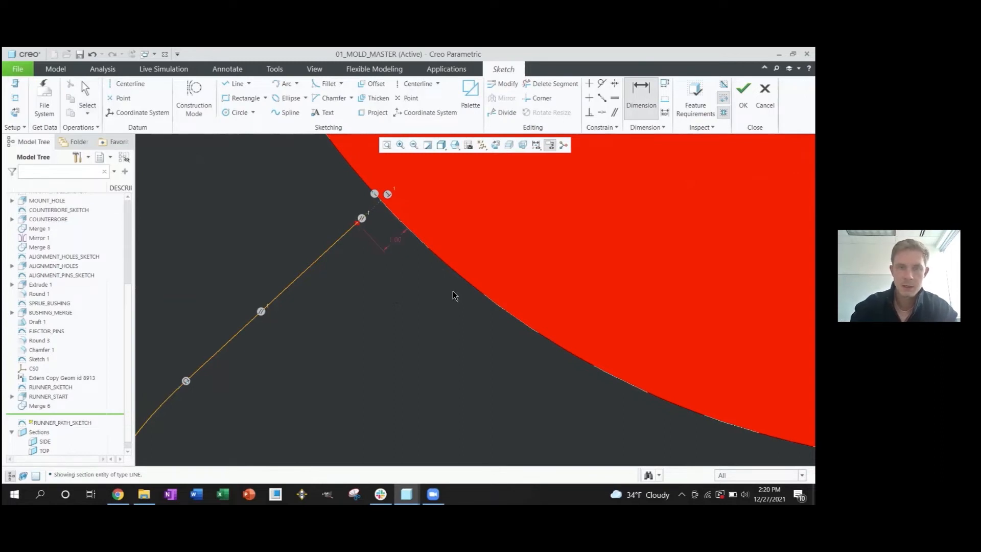
middle_click(414, 306)
scroll(415, 312, "down", 2)
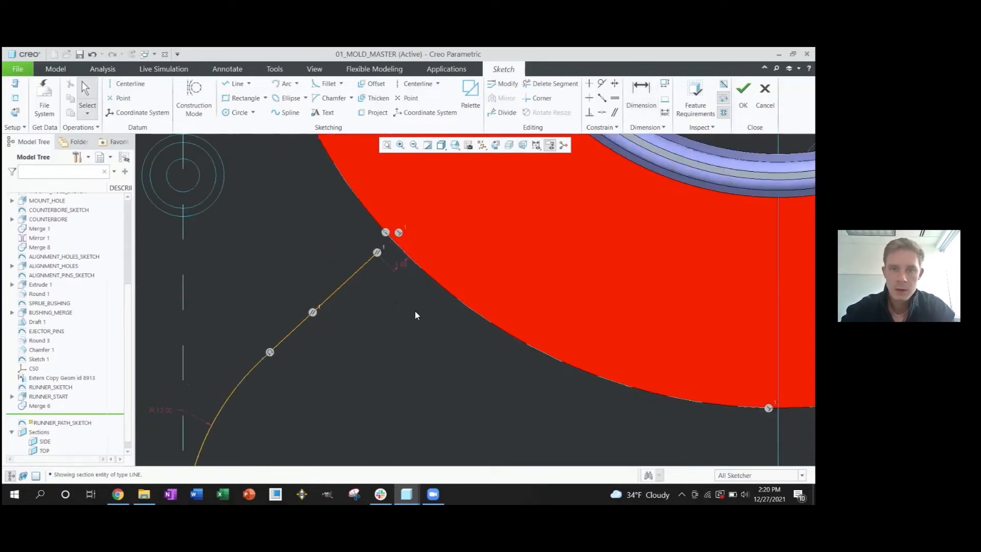
Step: Set the length of the short line segment at the cap's edge to 1.5 and finish the runner path sketch
scroll(415, 311, "down", 3)
double_click(410, 284)
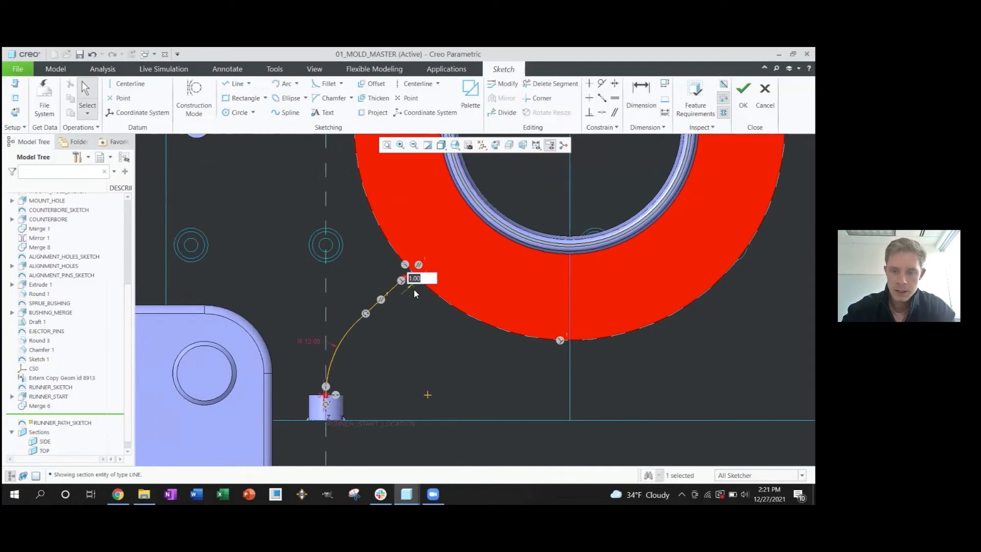
type("1.5")
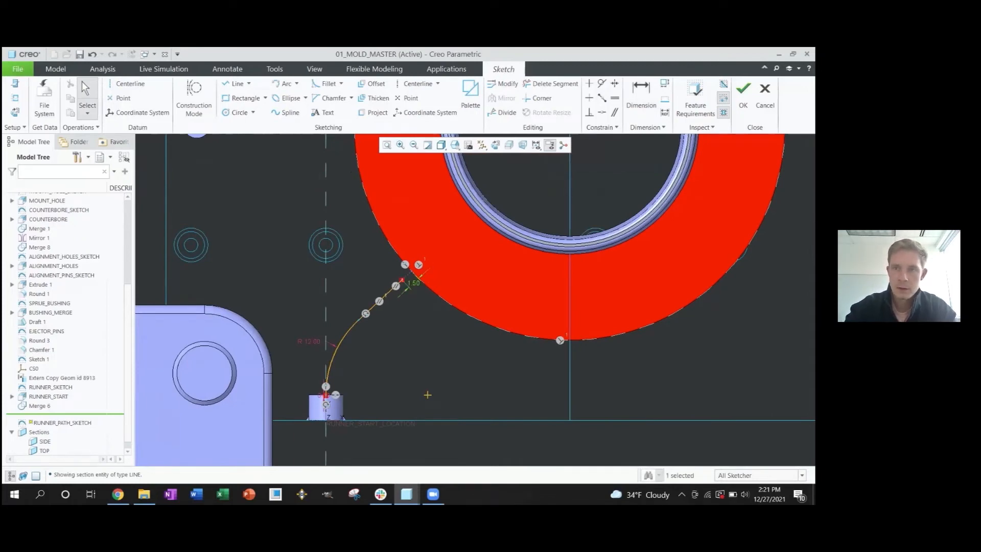
left_click(743, 94)
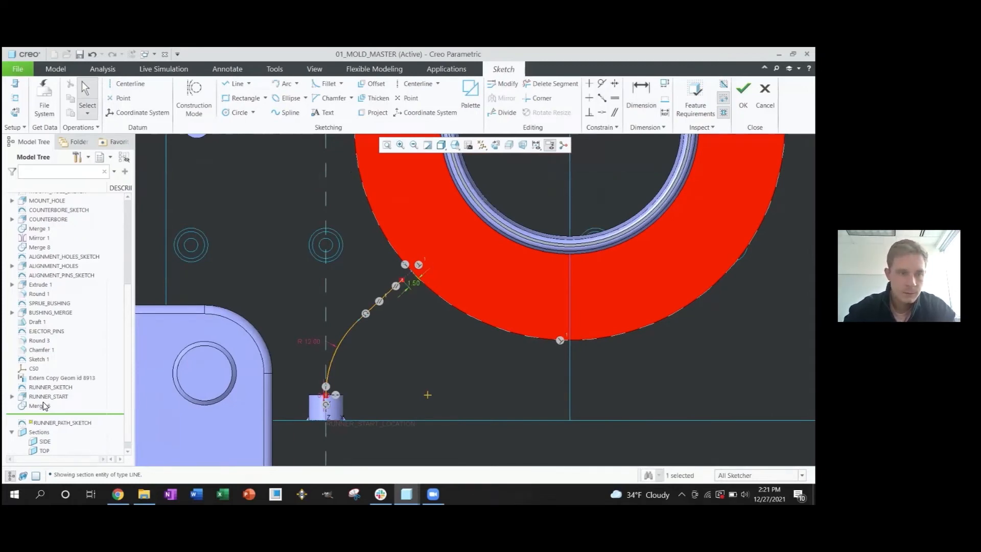
Step: Try to replace the missing origin trajectory of the RUNNER_PATH sweep, and undo back to the previous intact runner
left_click(54, 424)
left_click(63, 383)
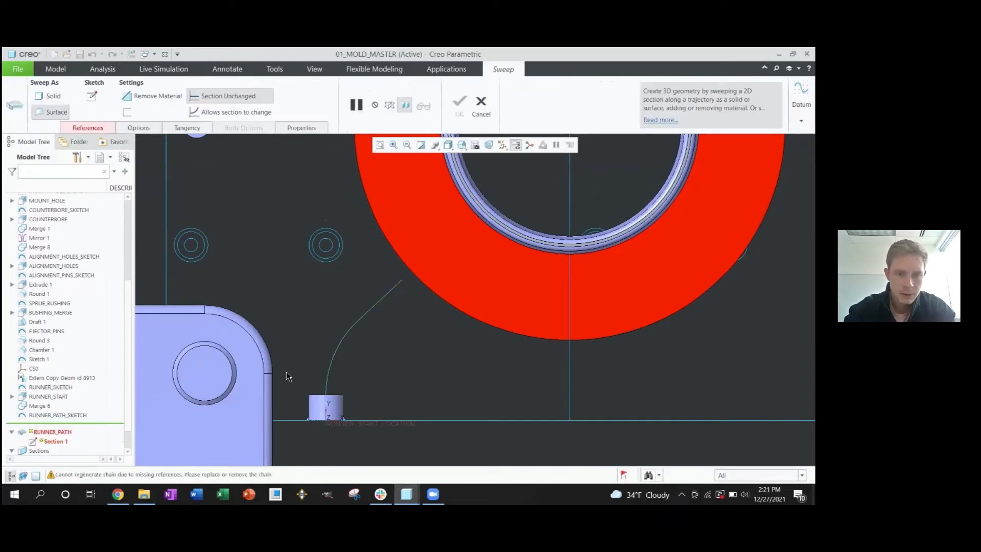
left_click(89, 128)
right_click(90, 161)
left_click(94, 200)
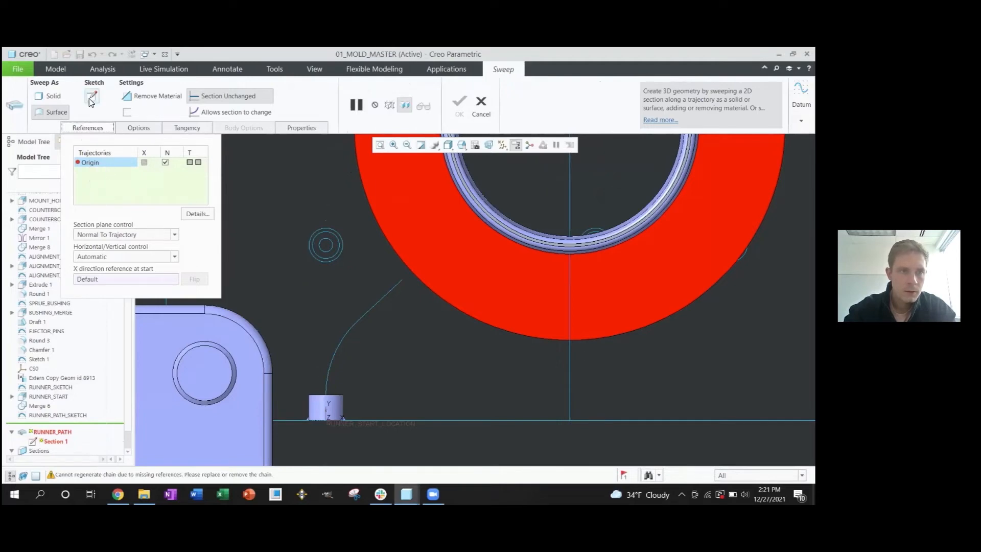
left_click(102, 124)
left_click(83, 128)
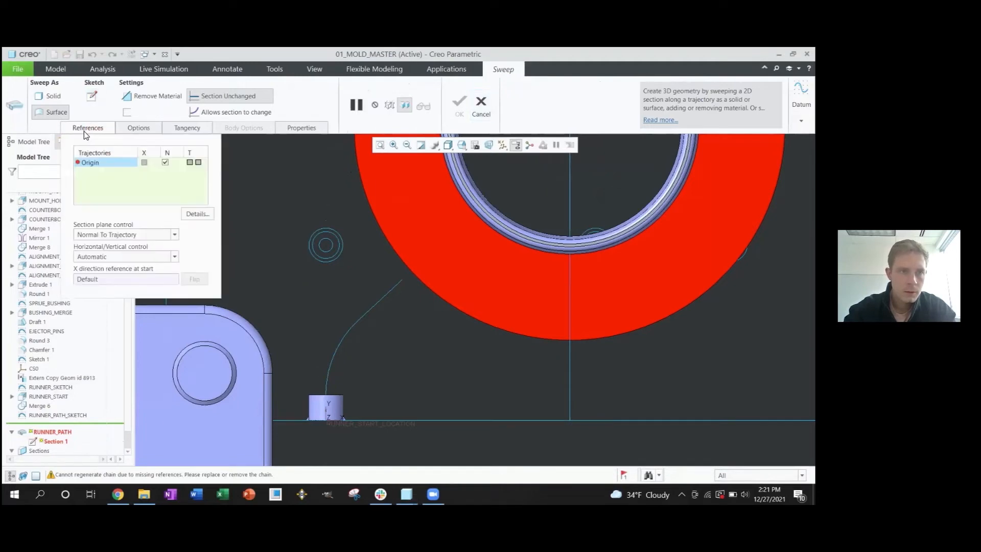
left_click(111, 128)
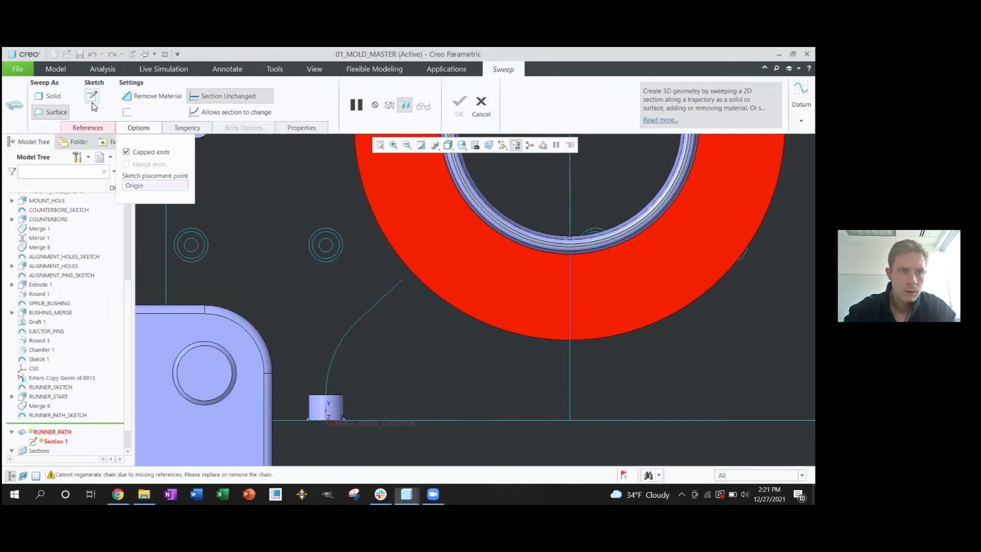
middle_click(422, 312)
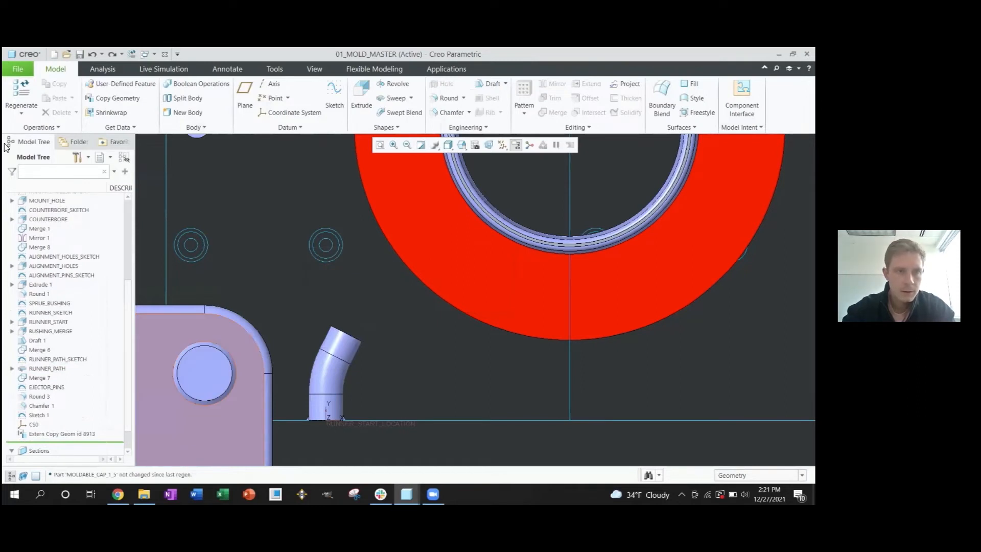
left_click(92, 54)
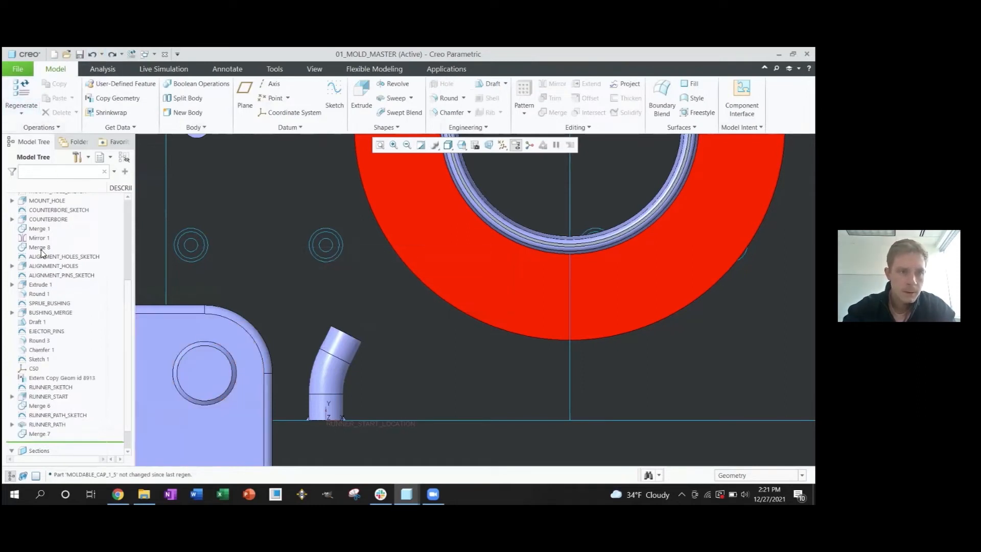
Step: Edit RUNNER_PATH_SKETCH and delete the arc's radius and angle dimensions and the angled line's length dimension
left_click(59, 415)
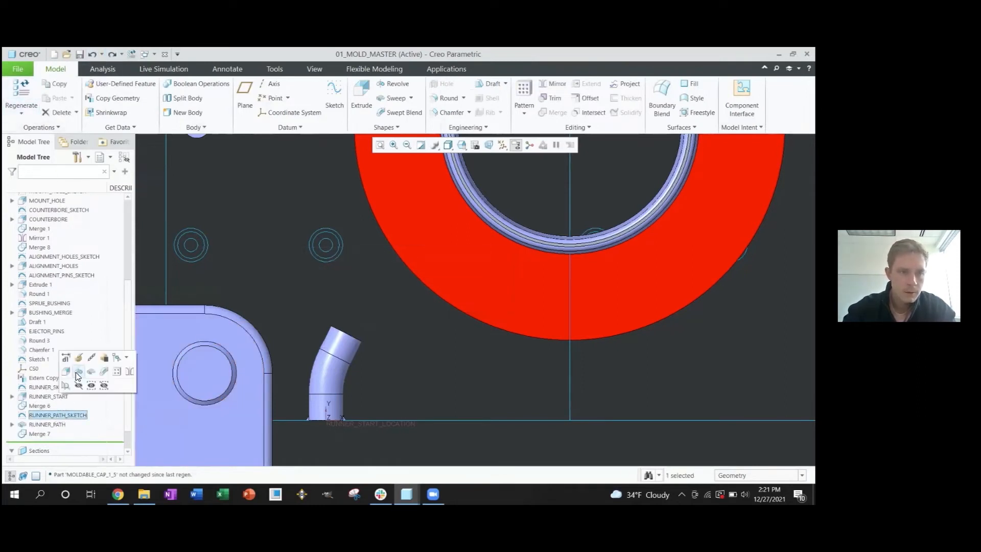
left_click(88, 351)
scroll(310, 352, "down", 5)
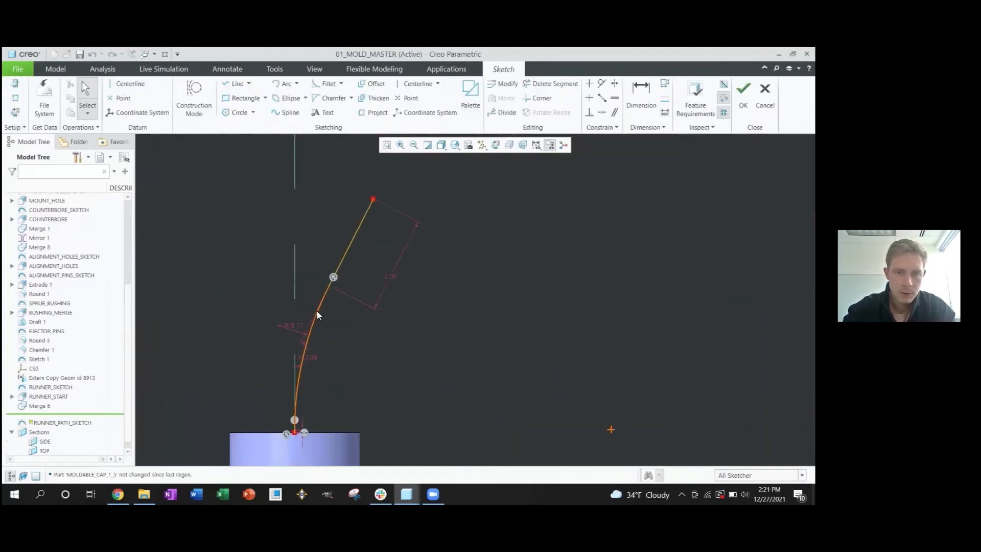
left_click(310, 358)
left_click(392, 277)
key("Delete")
left_click(294, 325)
key("Delete")
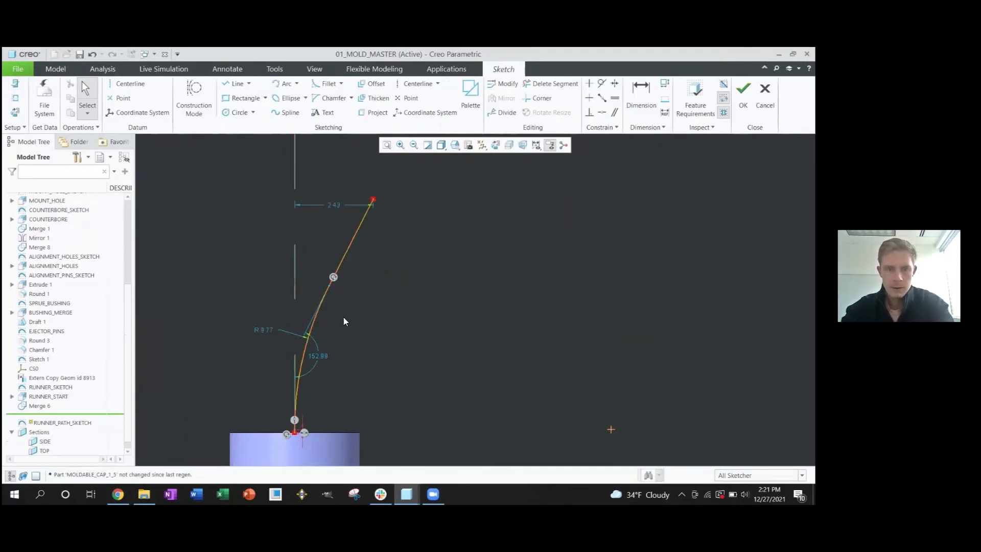
Step: Make the free end of the angled runner line coincident with the cap's outer edge
scroll(343, 317, "up", 2)
key("p")
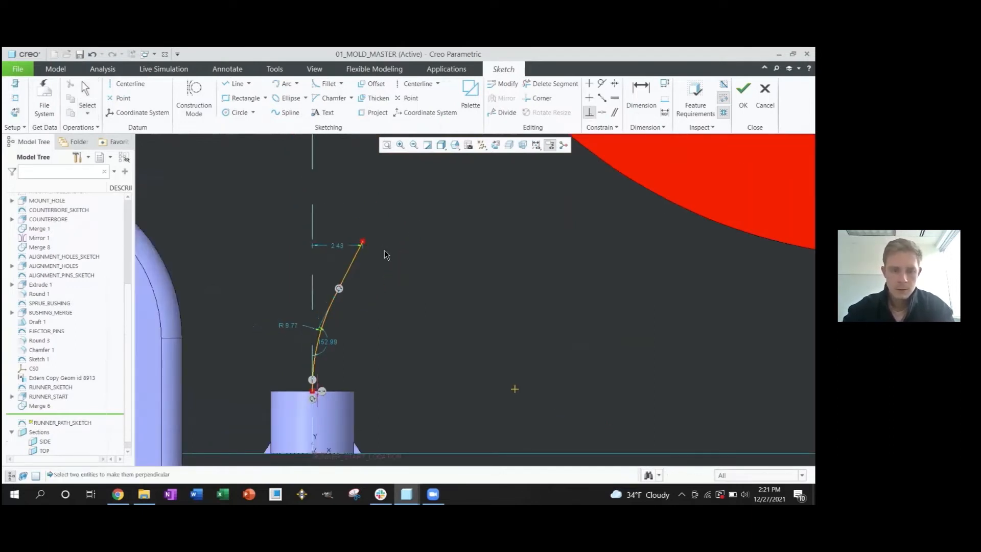
key("c")
left_click(363, 242)
left_click(599, 164)
Step: Try to make the angled runner line perpendicular to the cap's outer edge
scroll(490, 262, "up", 3)
key("m")
left_click(407, 234)
left_click(484, 221)
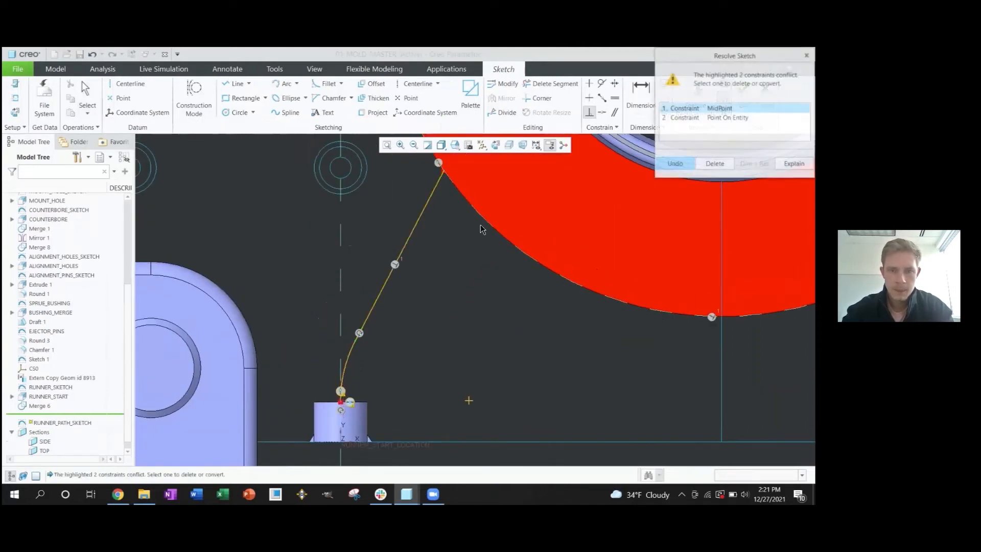
key("Escape")
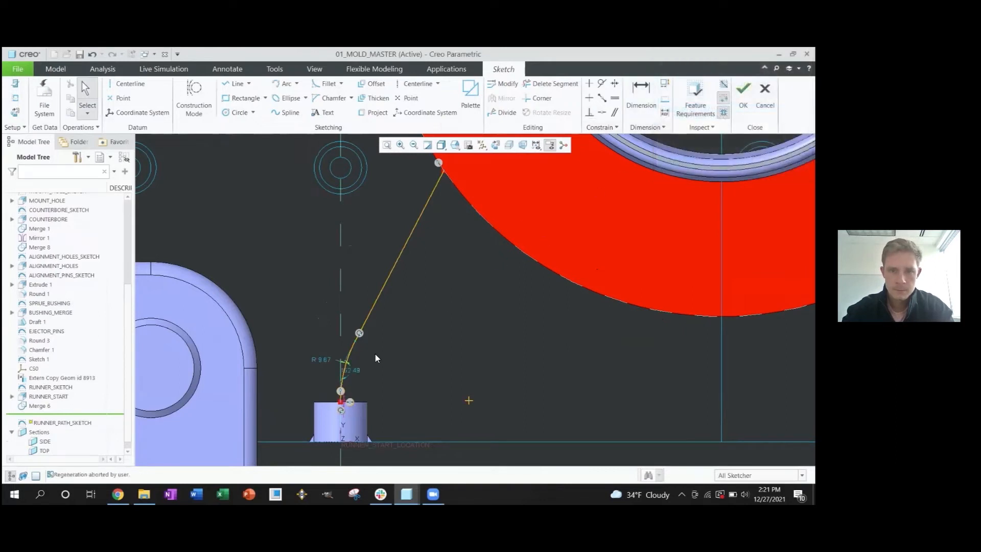
Step: Move the runner line's end further along the cap's outer edge and constrain the line perpendicular to that edge
scroll(341, 410, "down", 6)
scroll(325, 440, "up", 3)
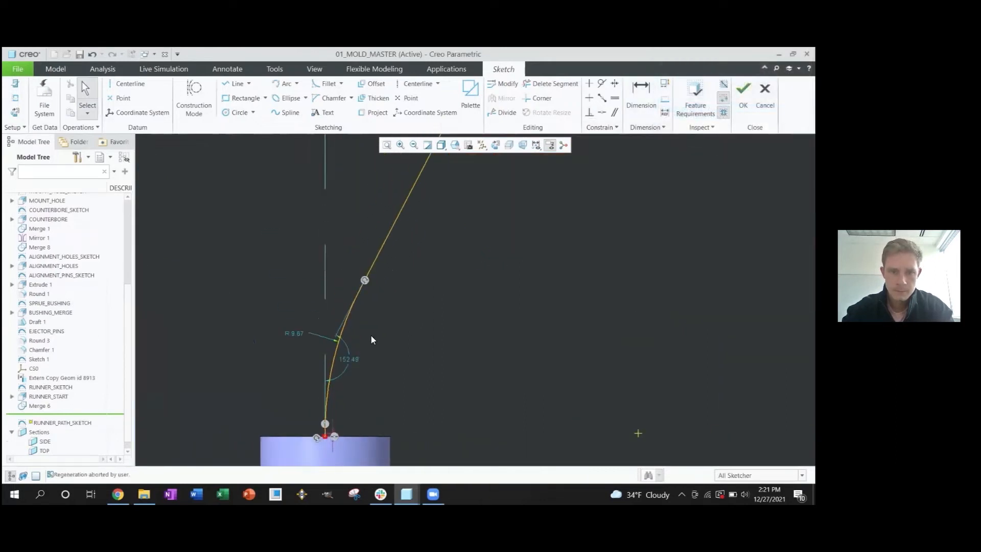
scroll(378, 281, "up", 4)
scroll(444, 204, "down", 3)
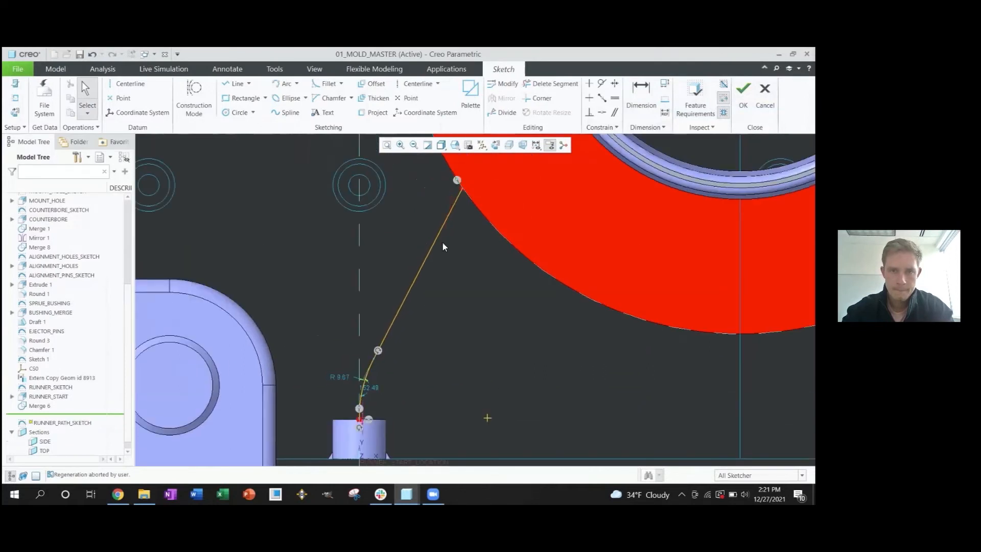
left_click_drag(462, 193, 504, 269)
left_click(589, 112)
left_click(481, 253)
left_click(517, 251)
middle_click(489, 285)
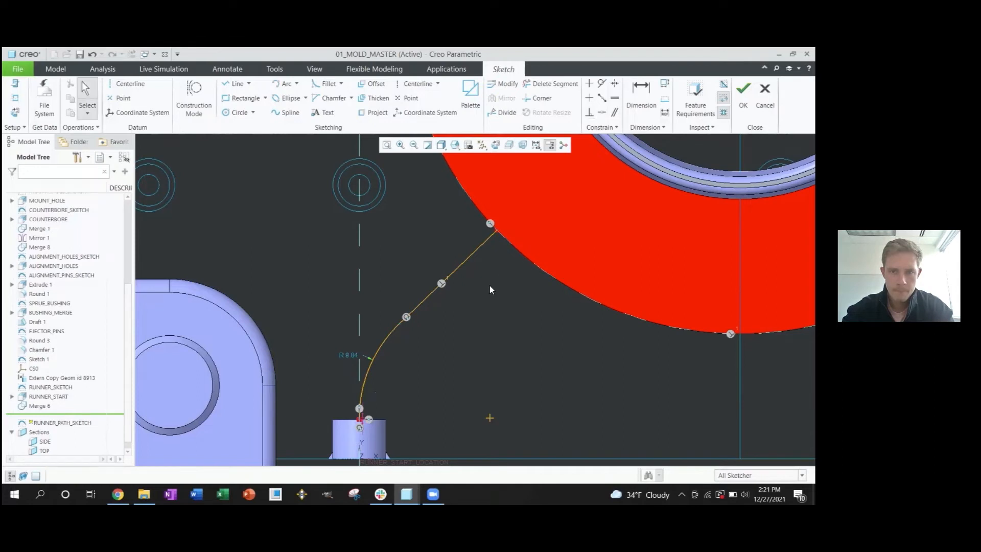
Step: Set the radius of the runner arc to 12
double_click(346, 353)
type("12")
key("Return")
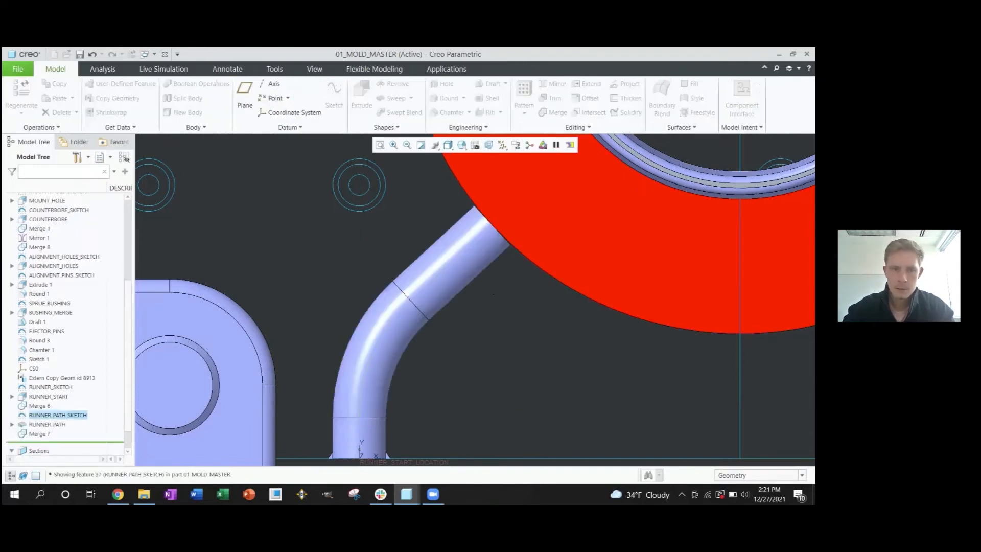
Step: Divide the angled runner line close to the cap's edge and dimension the short end segment to 1.5
key("b")
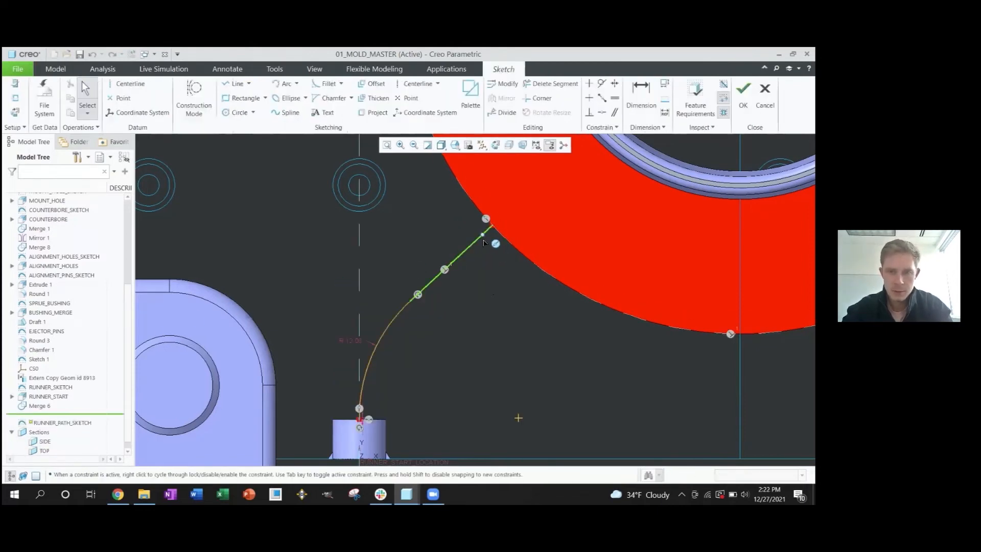
left_click(476, 239)
middle_click(496, 247)
key("d")
left_click(488, 236)
middle_click(504, 253)
type("1.5")
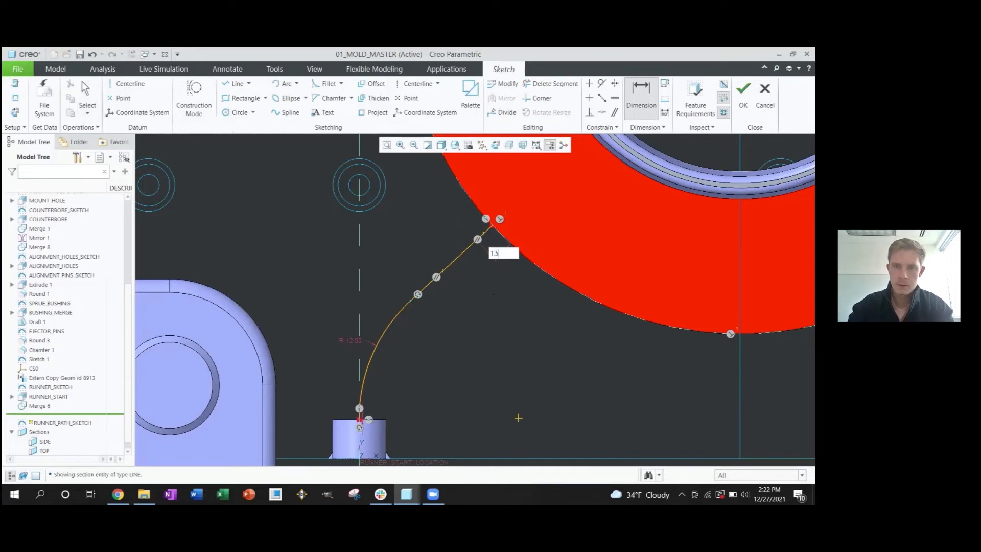
key("Return")
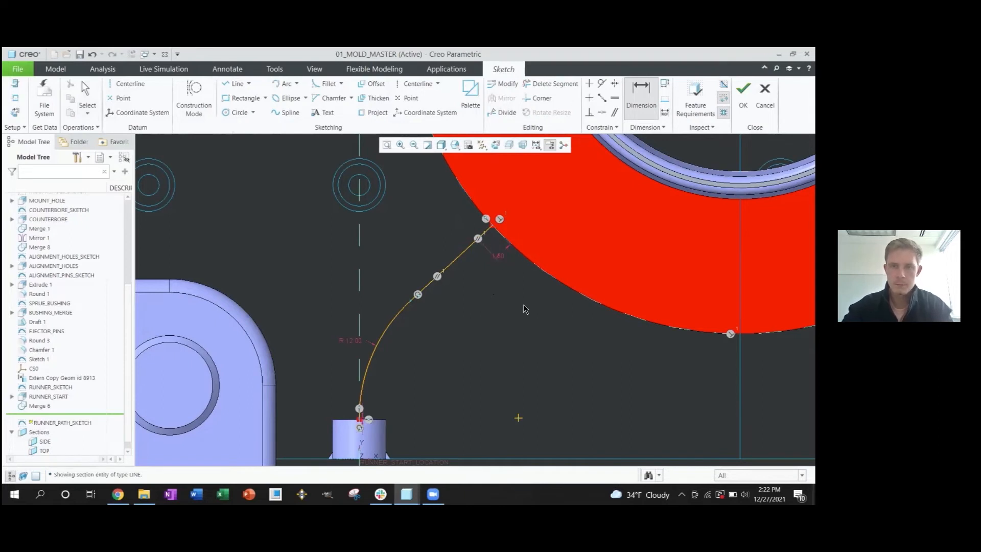
middle_click(509, 243)
Step: Convert the short end segment to construction geometry and finish the runner path sketch
left_click(483, 231)
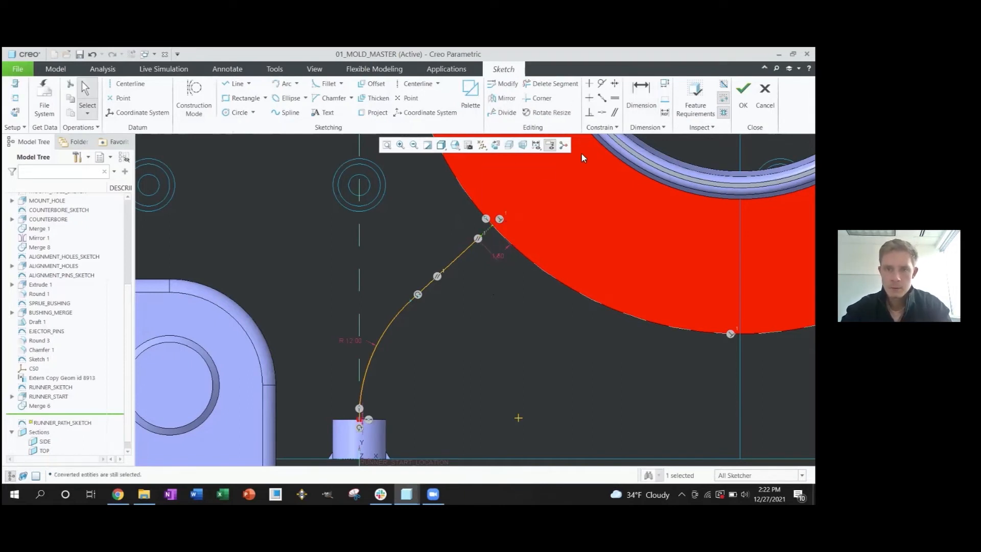
left_click(744, 92)
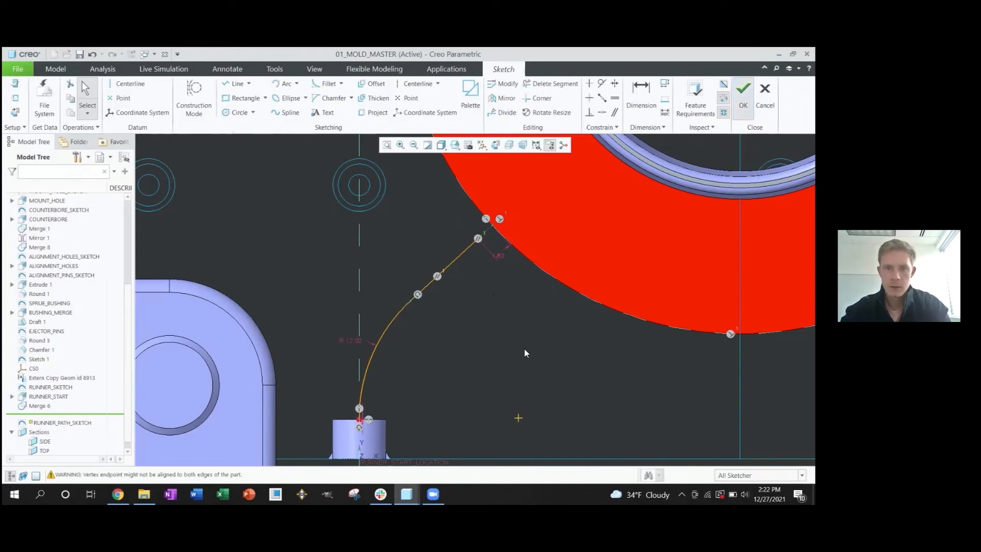
Step: Start a new sketch on the PARTING_LINE datum plane and orient the view square to it
scroll(401, 259, "down", 1)
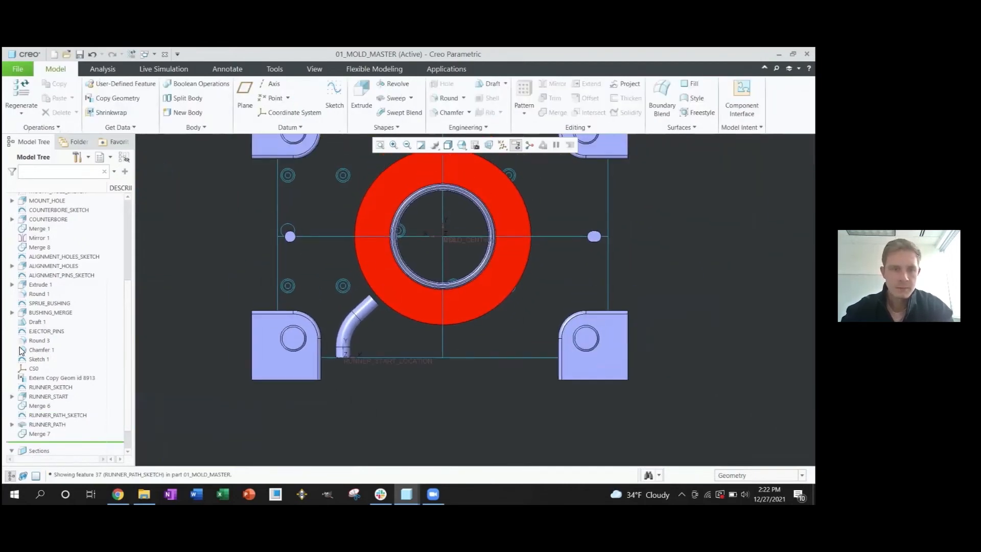
scroll(427, 359, "down", 3)
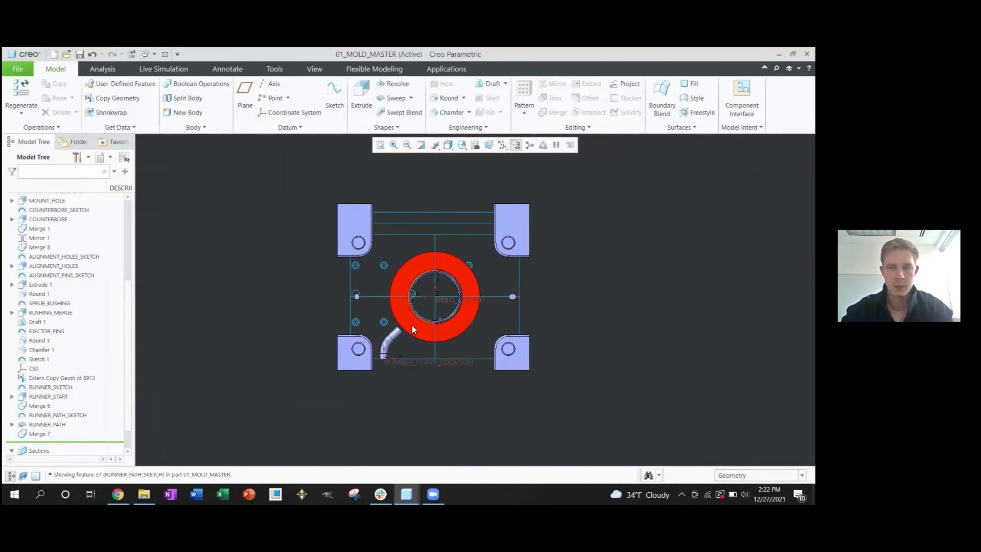
scroll(402, 340, "up", 3)
middle_click_drag(402, 341, 375, 317)
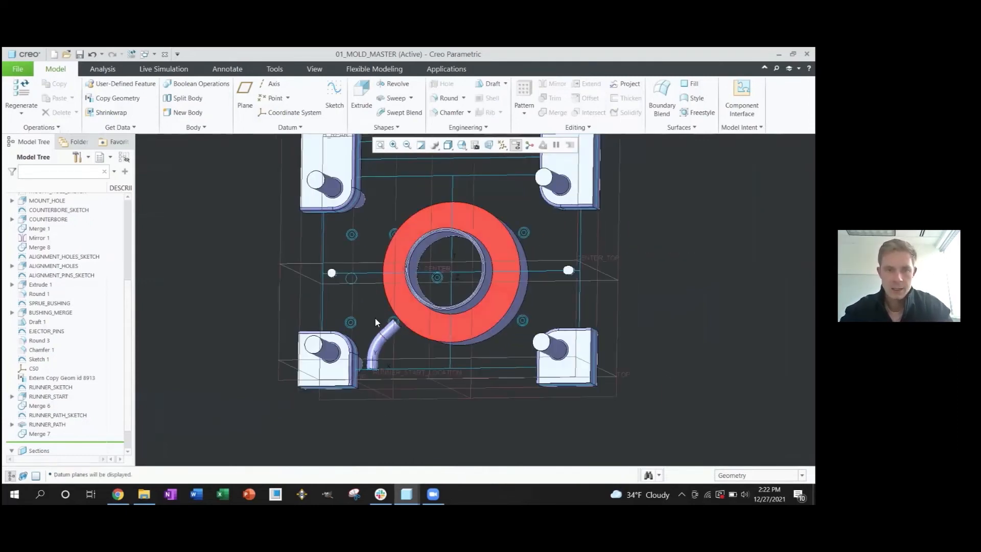
left_click(301, 243)
scroll(308, 255, "down", 2)
key("s")
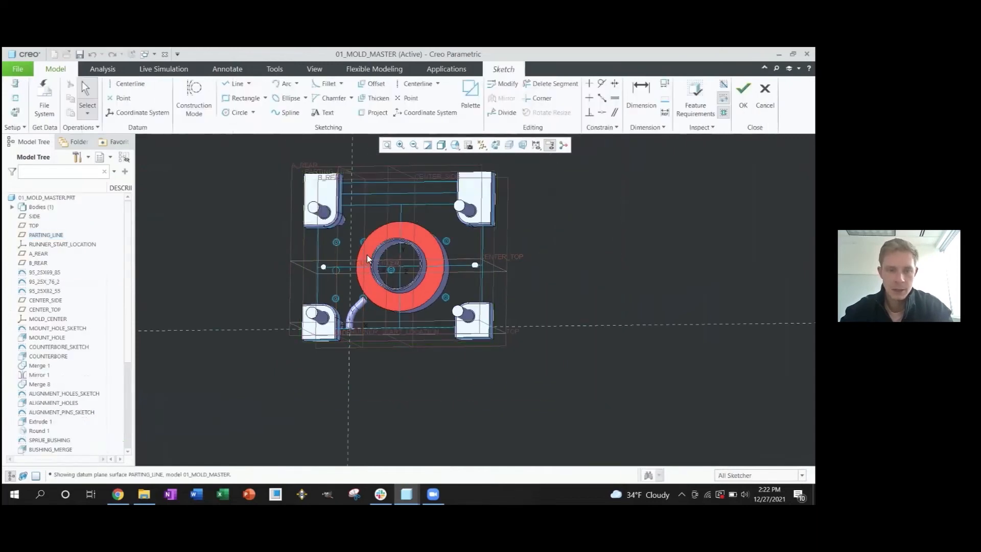
key("v")
scroll(362, 301, "up", 5)
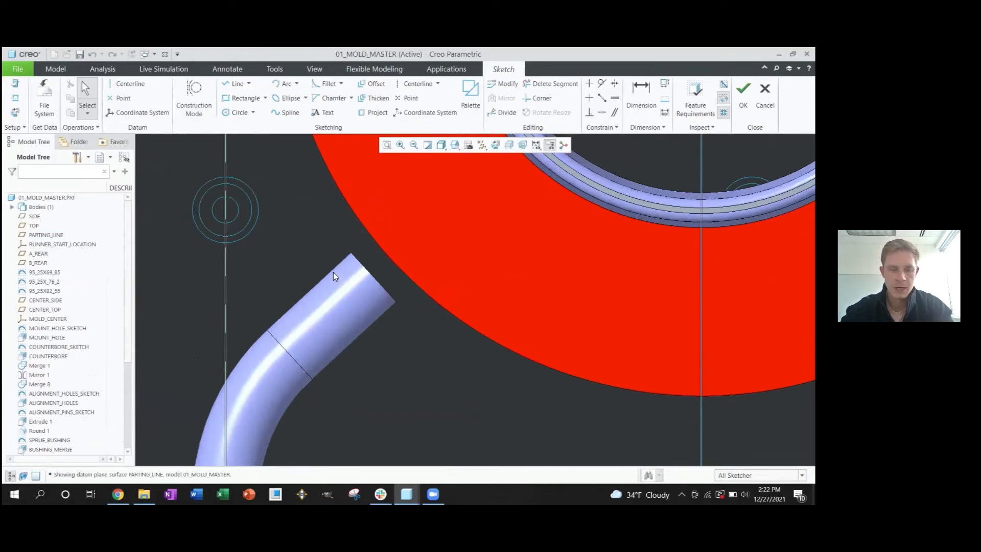
Step: Draw a closed, tapering four-sided profile with lines from the runner's end edge across the gap into the cap
key("l")
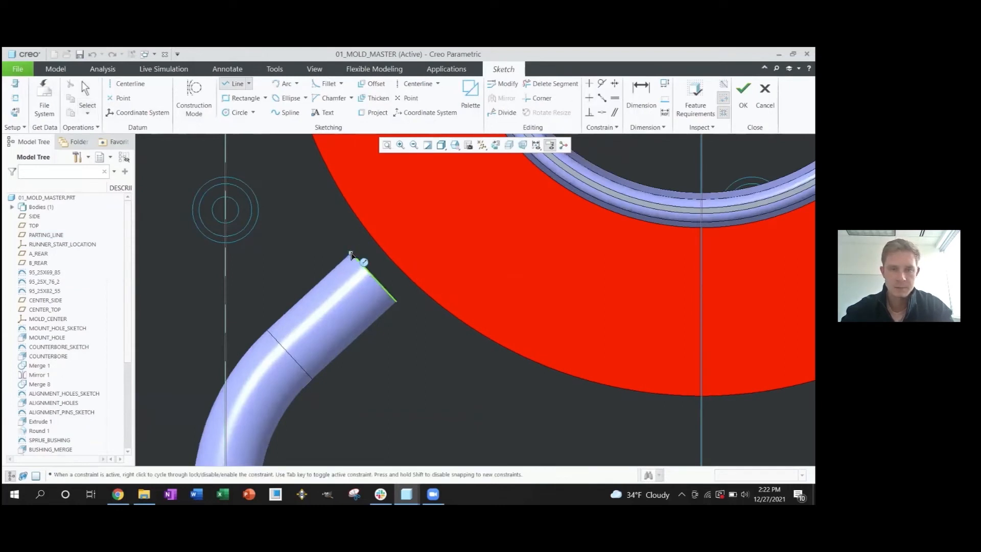
left_click(351, 252)
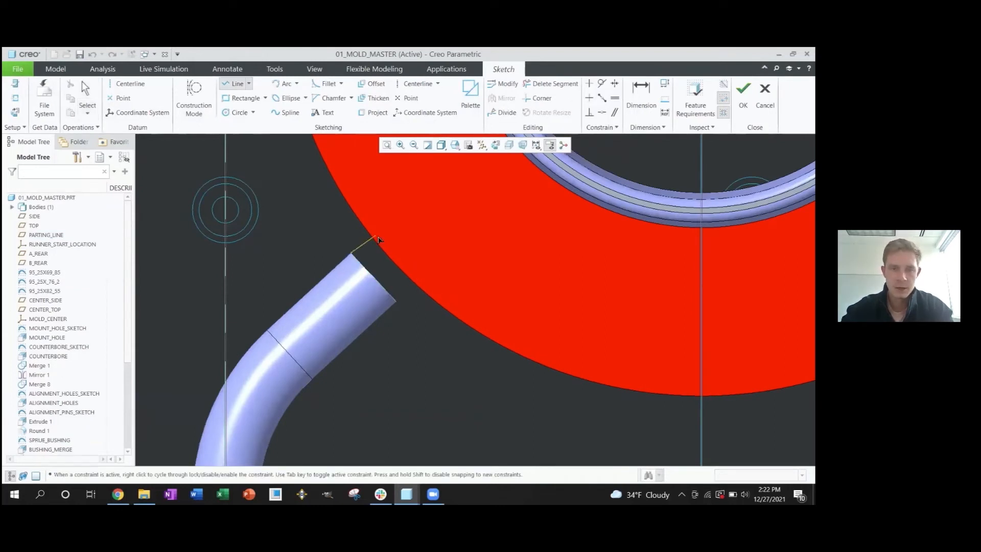
left_click(419, 225)
left_click(431, 236)
left_click(374, 278)
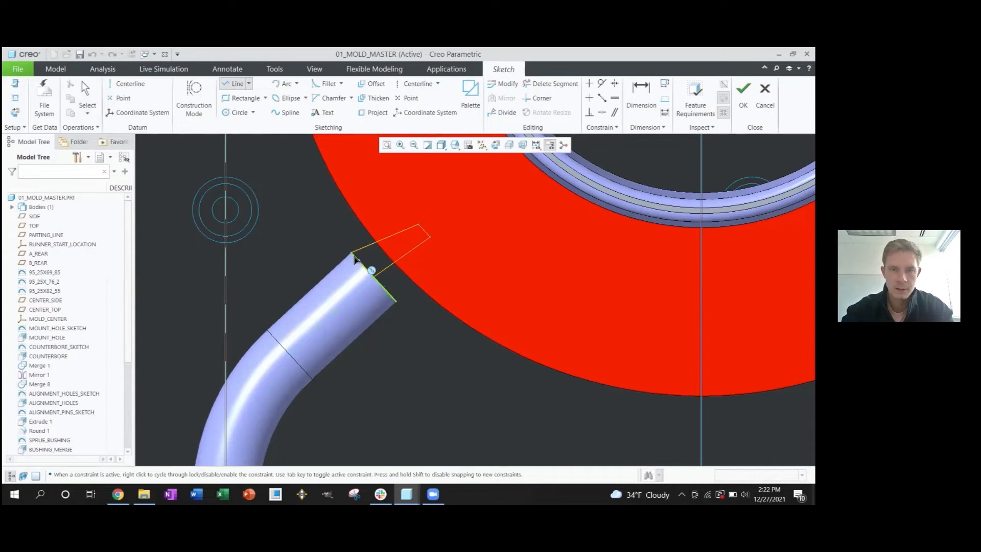
left_click(351, 252)
middle_click(301, 234)
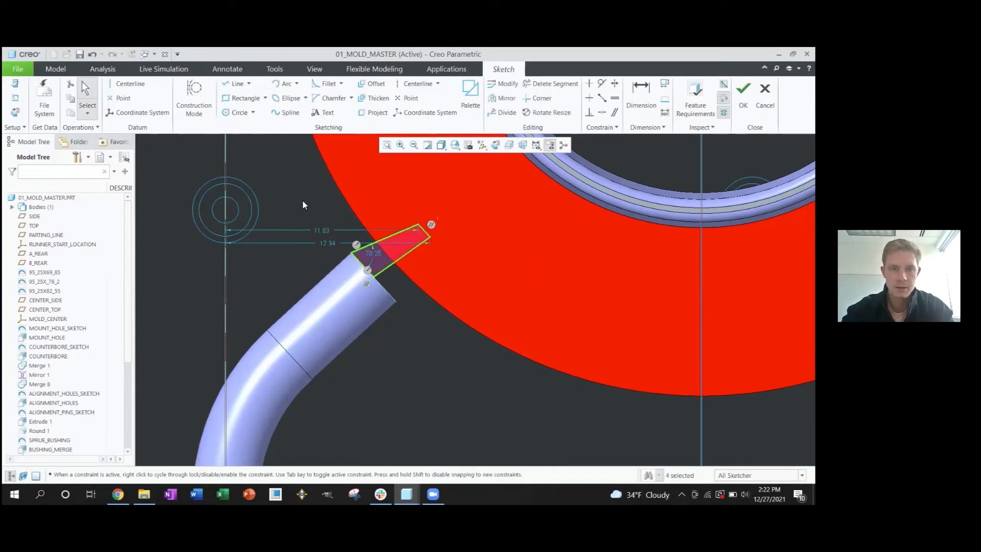
Step: Constrain the profile's long side that starts mid-edge to be perpendicular to the runner's end edge
left_click(421, 325)
key("p")
left_click(390, 268)
left_click(361, 261)
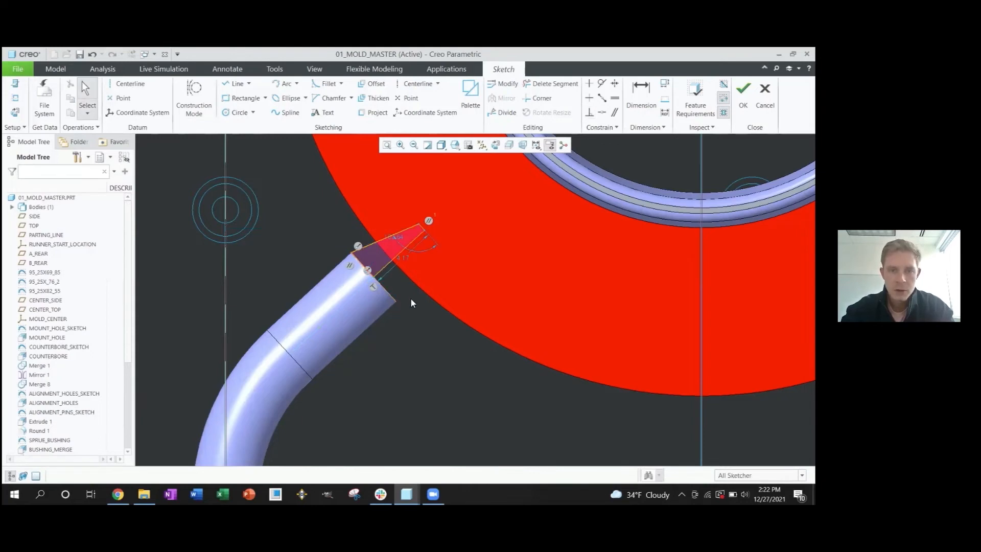
scroll(384, 263, "up", 3)
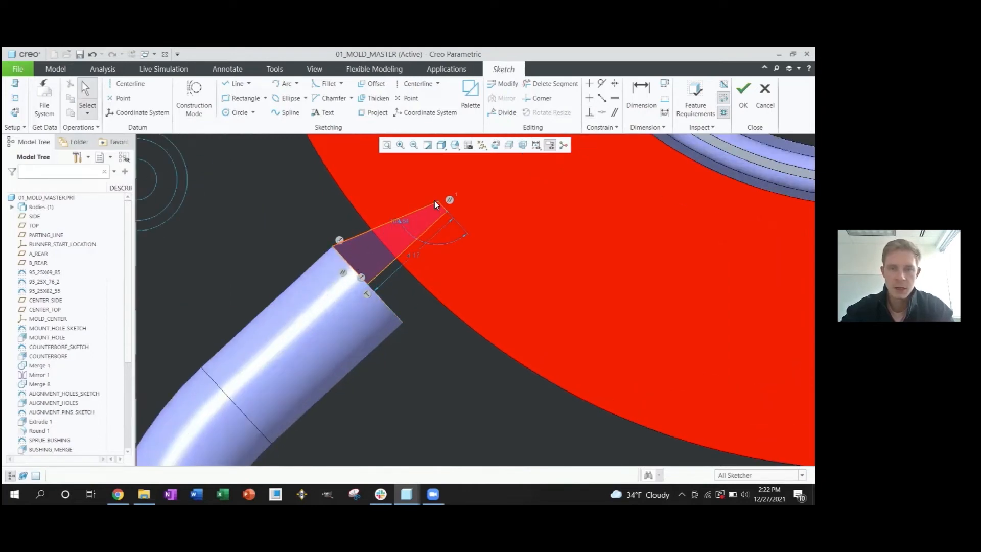
Step: Reshape the tapering gate profile by moving its outer corner so the perpendicular side is about 2.36 long and ends just inside the cap
mouse_move(441, 205)
left_mouse_down()
mouse_move(437, 239)
mouse_move(418, 228)
mouse_move(408, 238)
left_mouse_up()
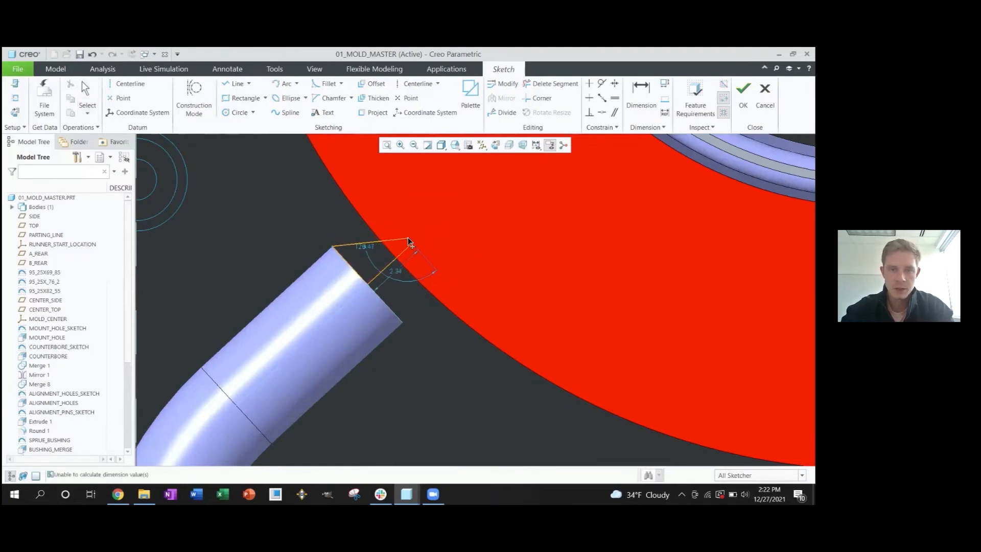
scroll(409, 248, "down", 2)
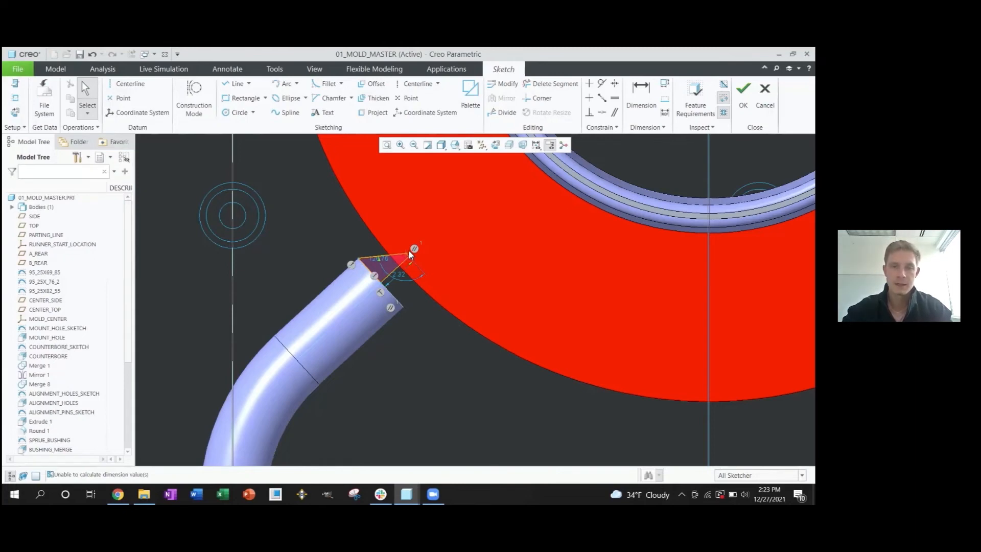
left_click_drag(409, 252, 398, 237)
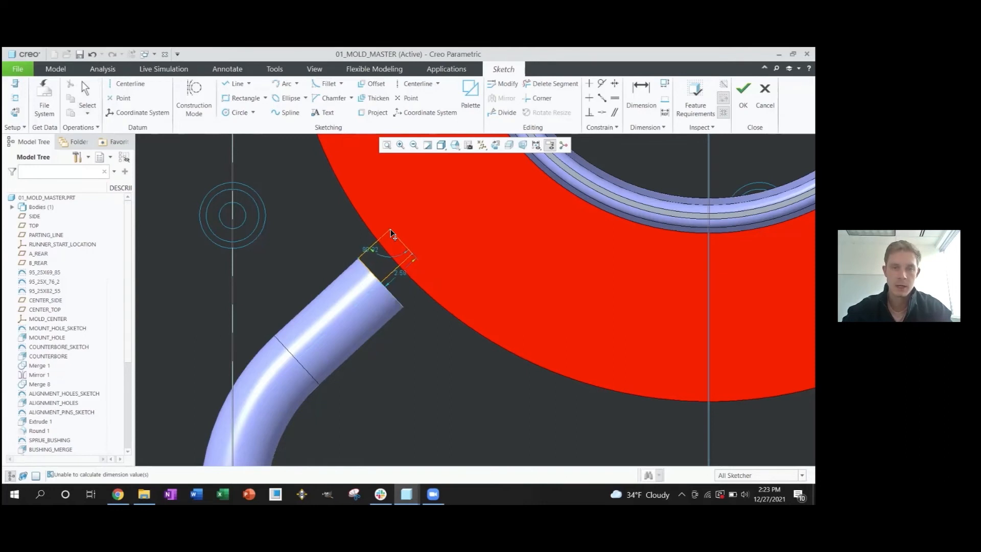
left_click_drag(390, 229, 390, 229)
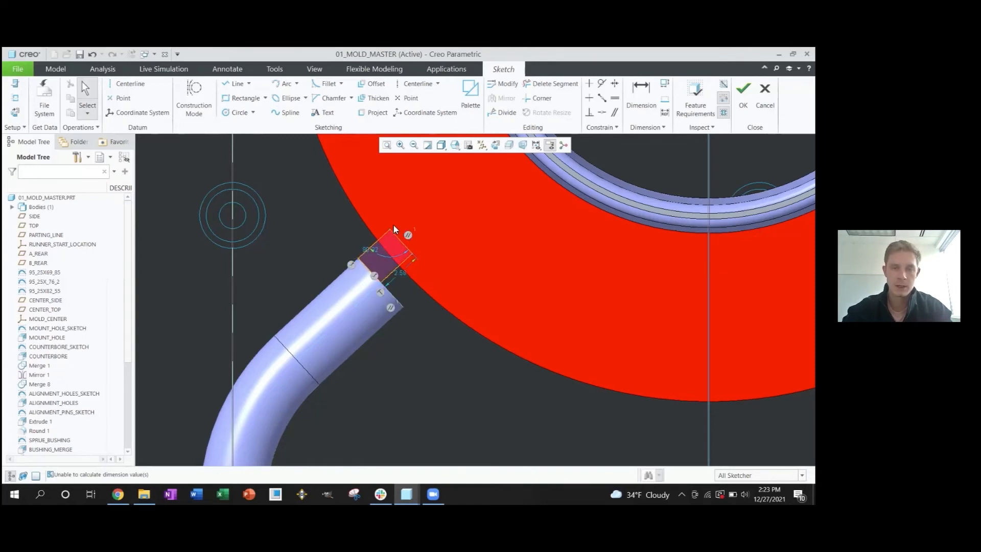
left_click_drag(390, 230, 393, 230)
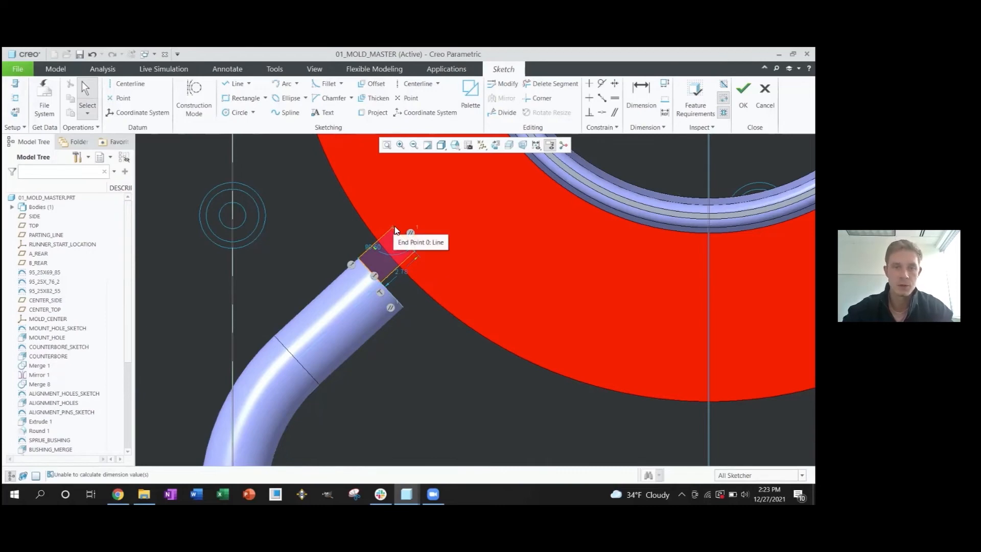
left_click_drag(394, 229, 407, 249)
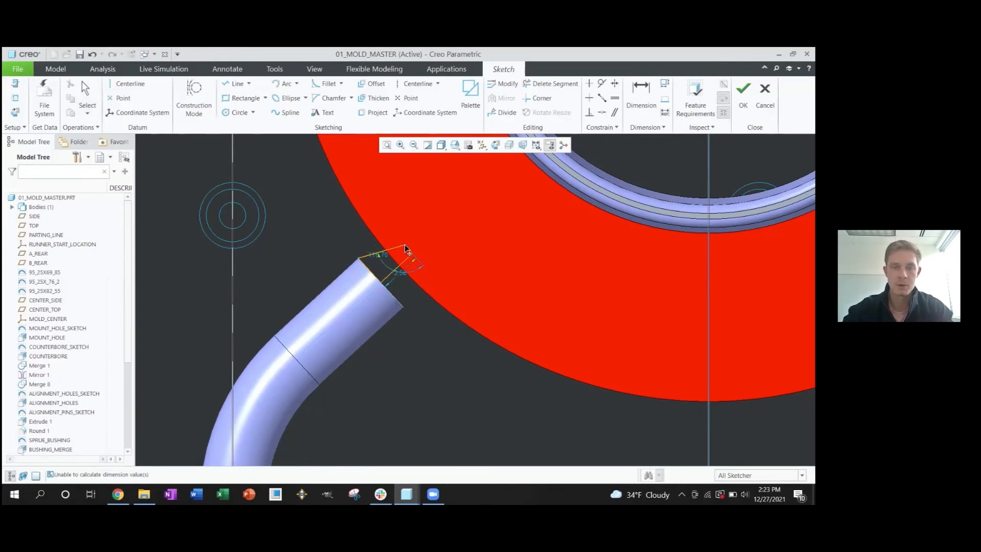
left_click_drag(405, 244, 405, 249)
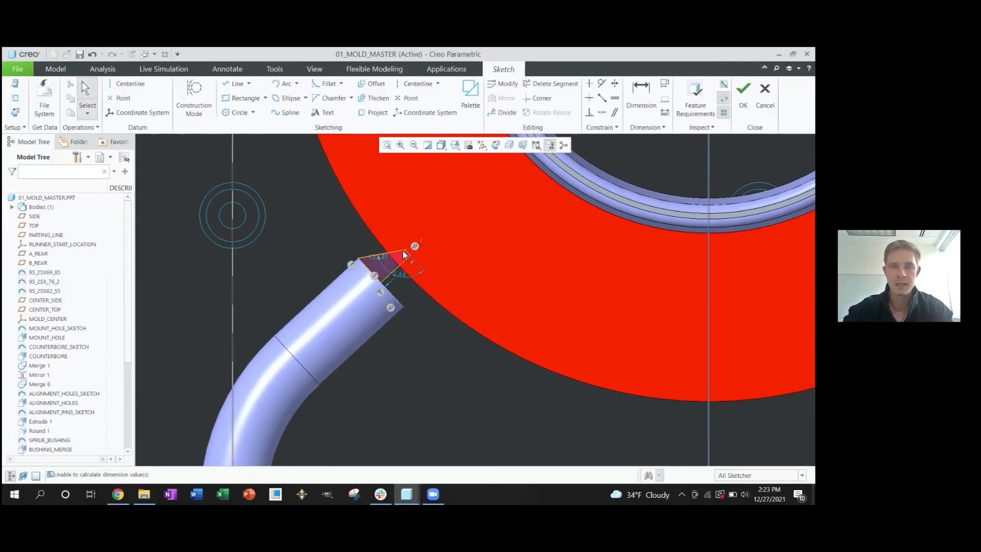
mouse_move(405, 248)
left_mouse_down()
mouse_move(397, 241)
mouse_move(402, 247)
left_mouse_up()
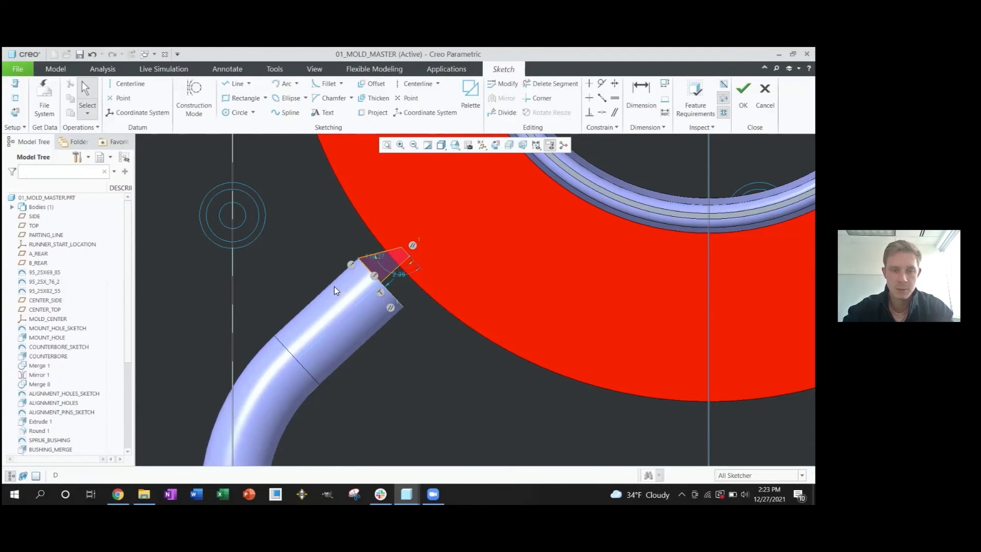
Step: Dimension the angle between the profile's slanted side and the runner's end edge as 70 degrees and finish the sketch
key("d")
left_click(364, 259)
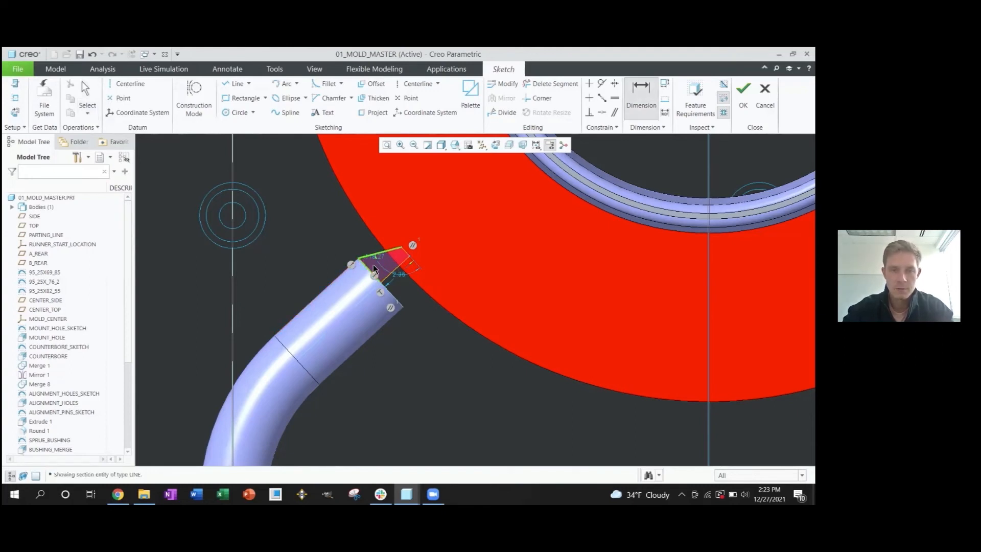
middle_click(406, 290)
type("70")
key("Return")
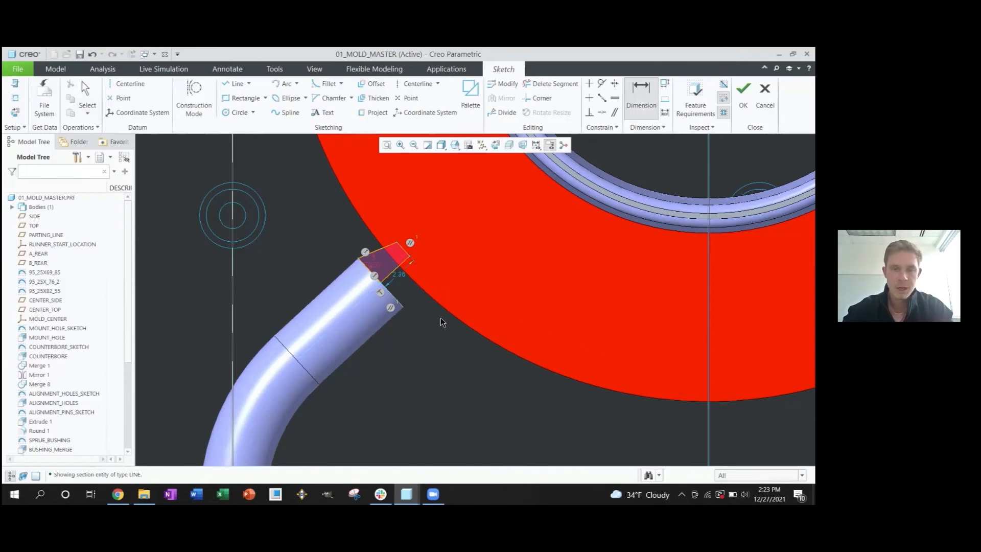
scroll(404, 296, "up", 2)
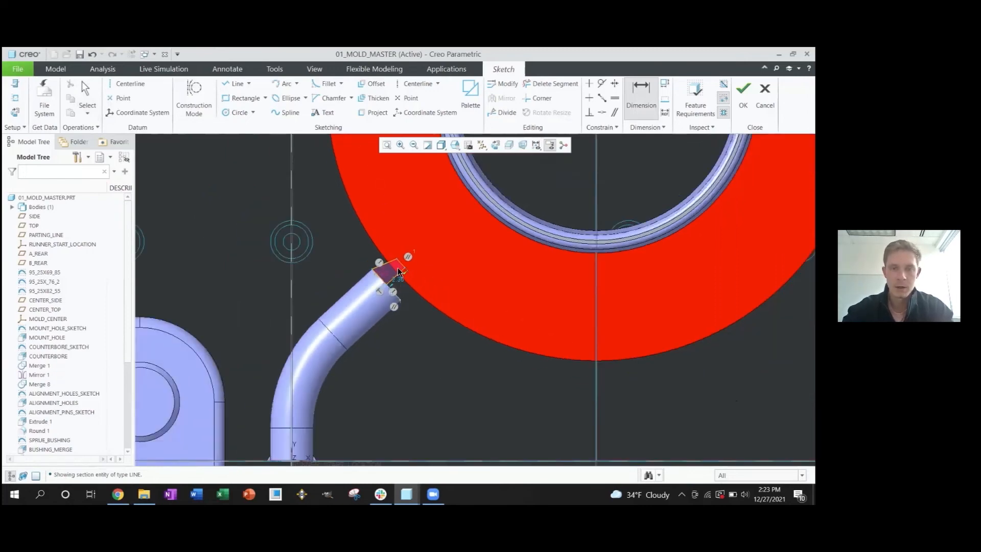
scroll(396, 263, "down", 4)
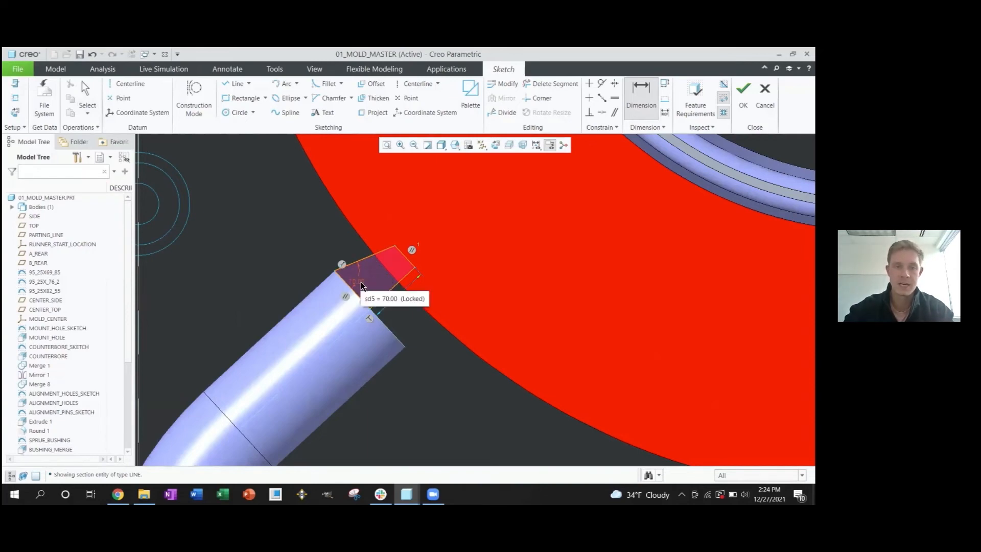
scroll(364, 315, "up", 5)
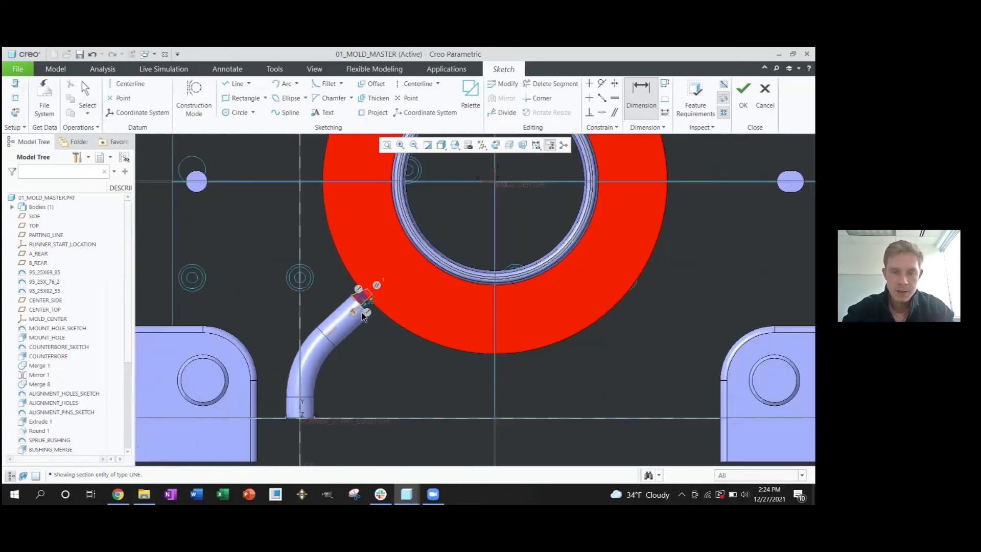
scroll(349, 272, "down", 3)
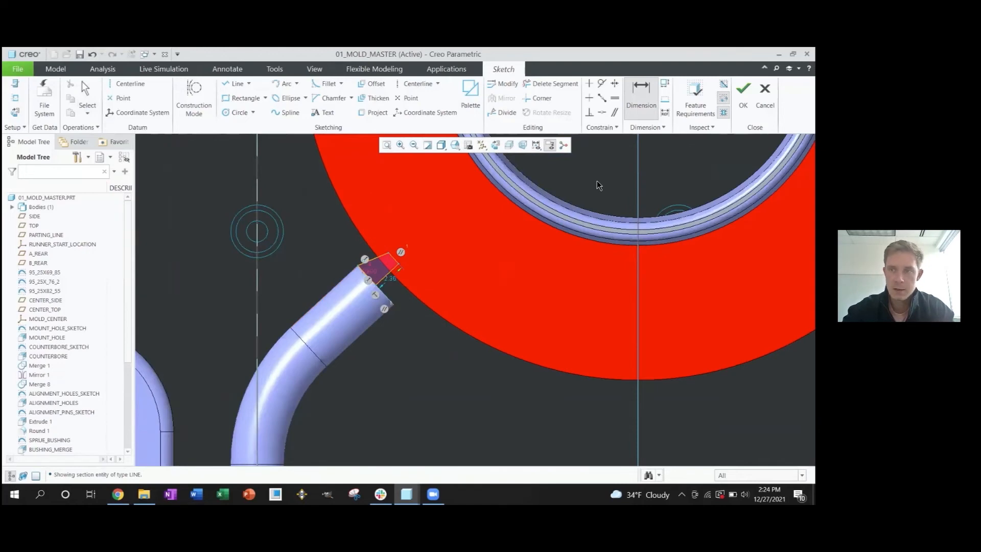
left_click(743, 92)
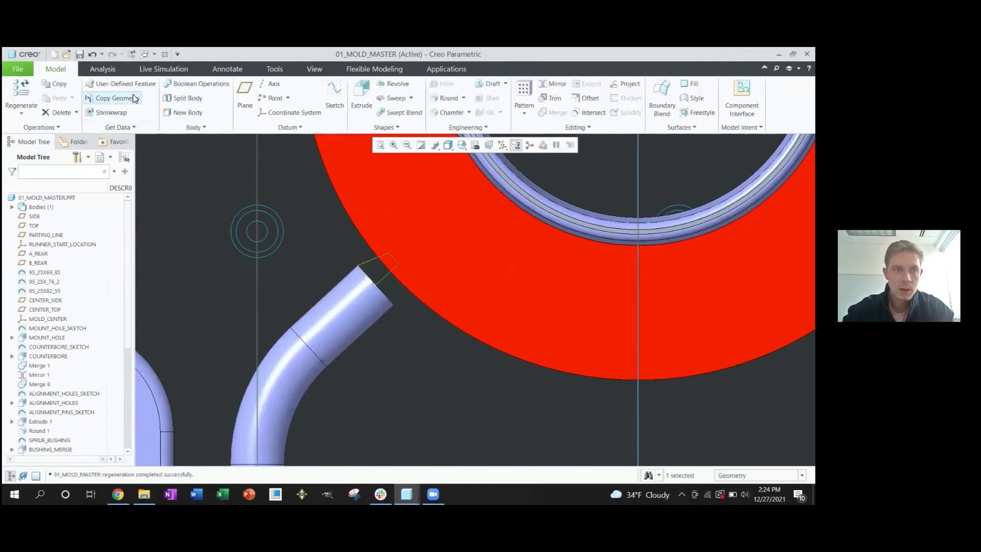
Step: Revolve the gate profile 360 degrees as a surface about its side that starts mid-edge on the runner's end
left_click(394, 85)
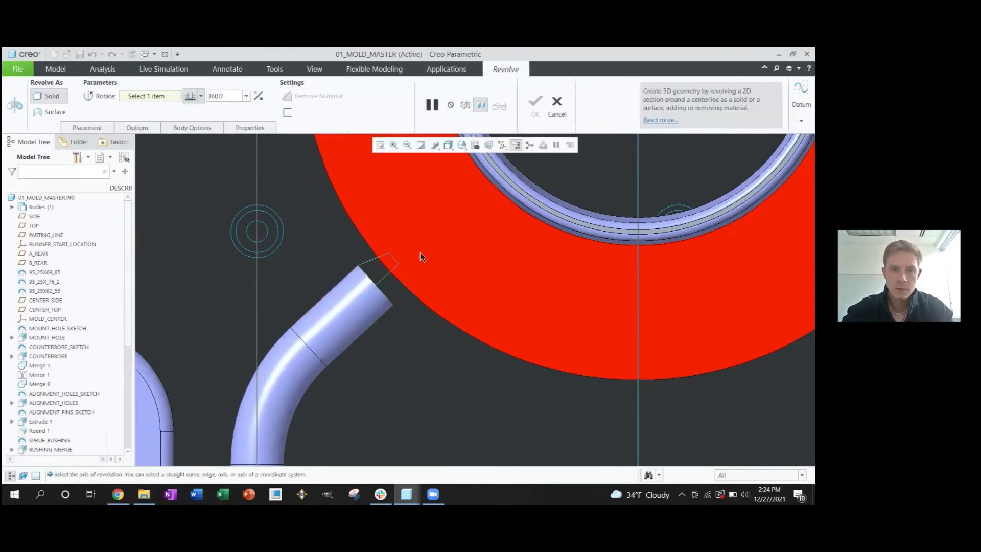
left_click(381, 278)
left_click(54, 112)
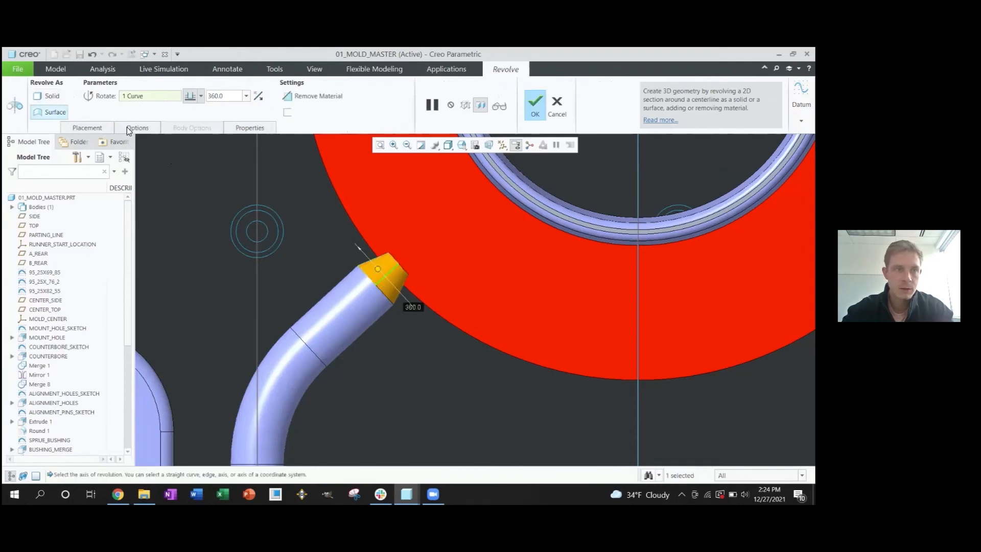
left_click(137, 128)
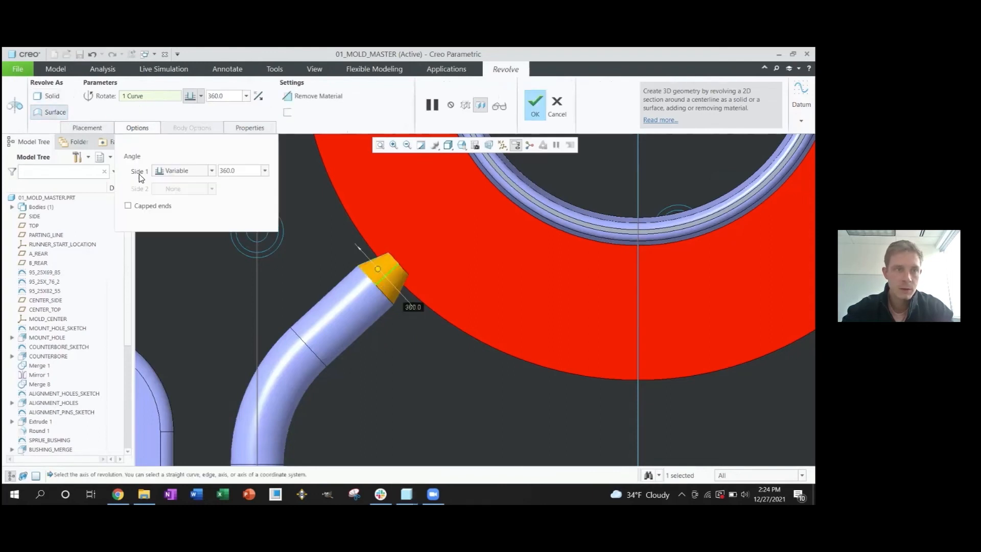
middle_click(395, 351)
Step: Merge the revolved gate surface with the RUNNER_PATH quilt
left_click(339, 311, "ctrl")
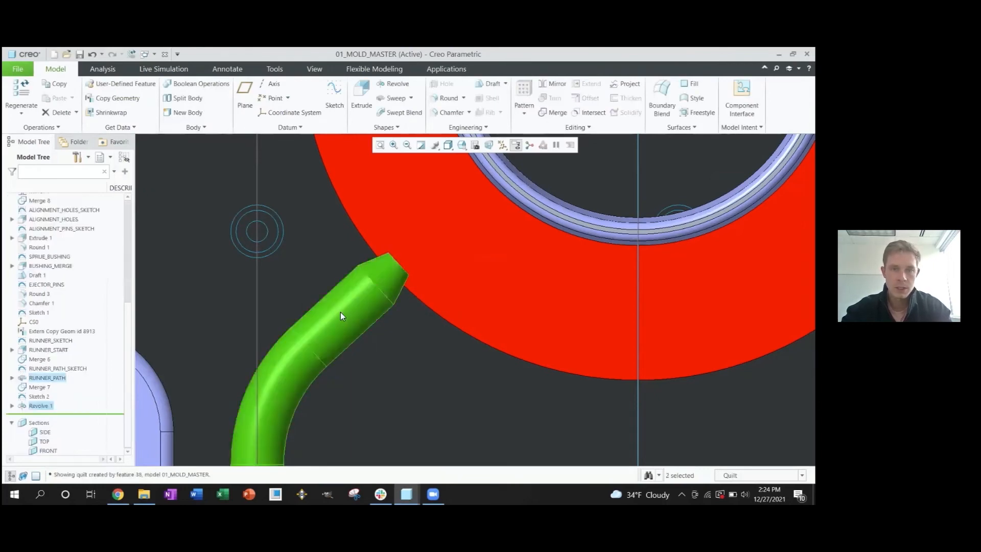
left_click(387, 267)
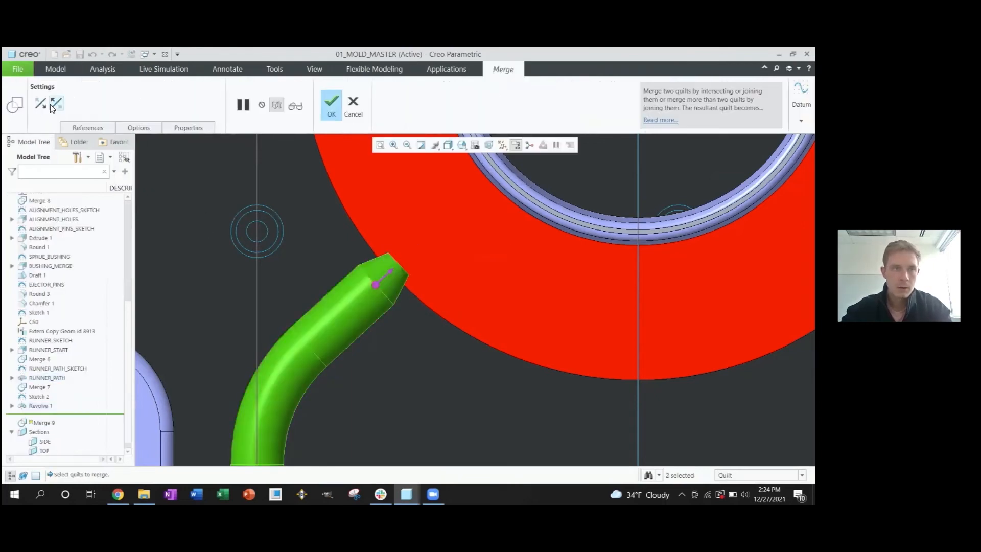
middle_click(180, 252)
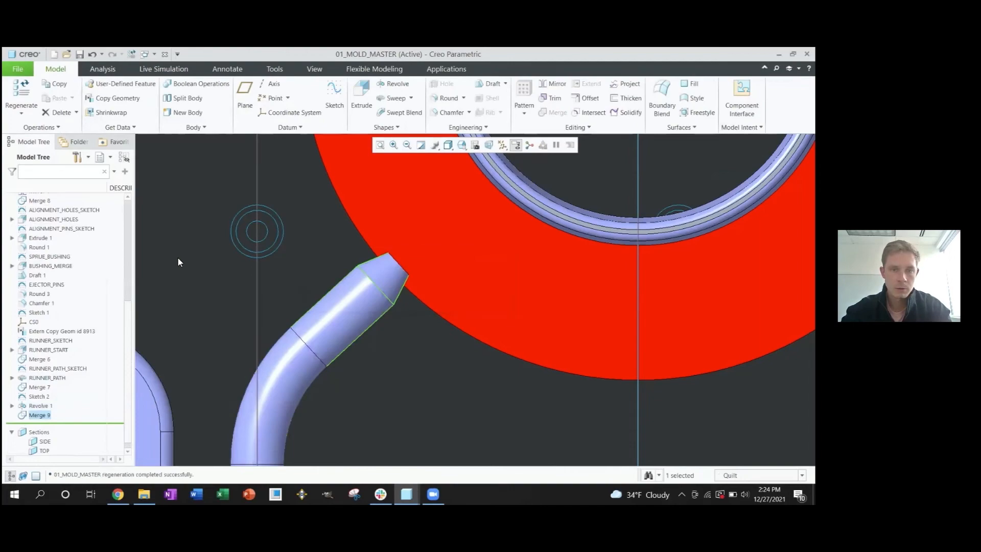
Step: Round the small end edge of the tapered gate with a radius of 1.00
scroll(354, 311, "down", 3)
middle_click_drag(355, 311, 415, 318)
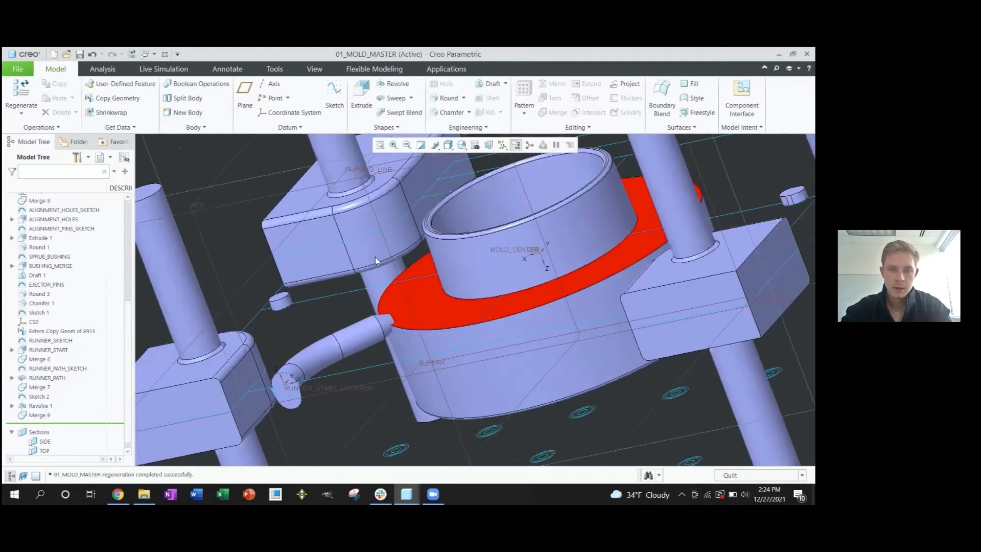
scroll(347, 234, "up", 4)
middle_click_drag(346, 235, 316, 249)
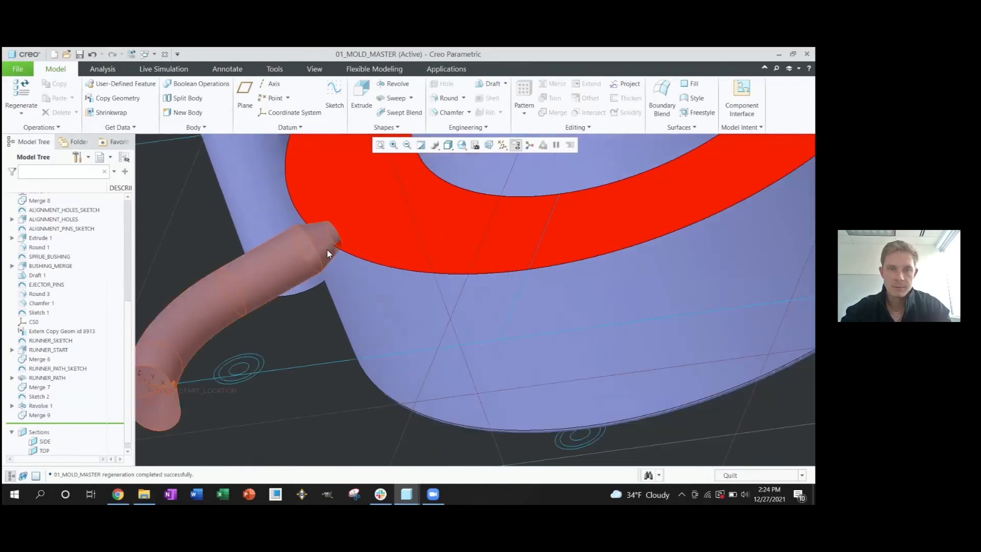
middle_click_drag(336, 249, 331, 254)
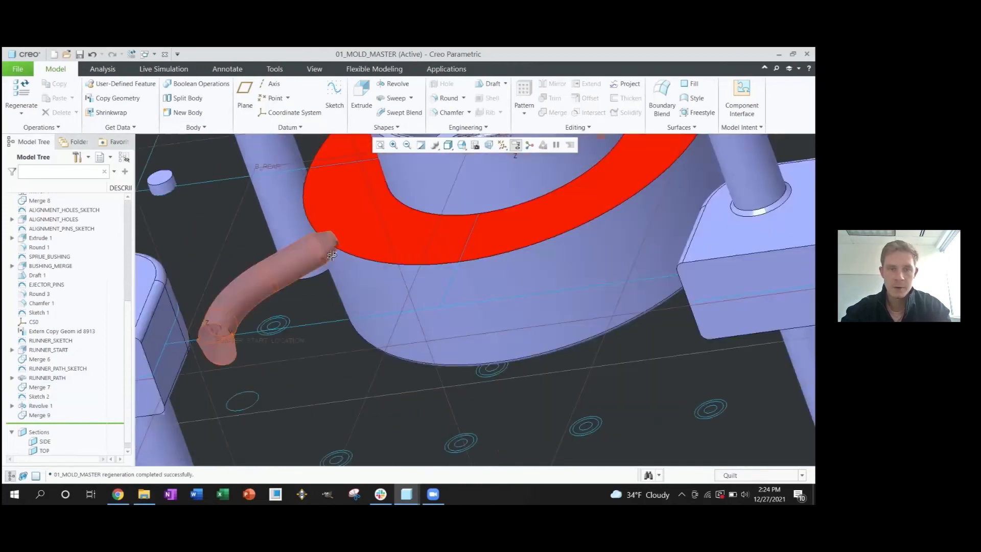
scroll(327, 286, "up", 3)
middle_click_drag(326, 290, 331, 243)
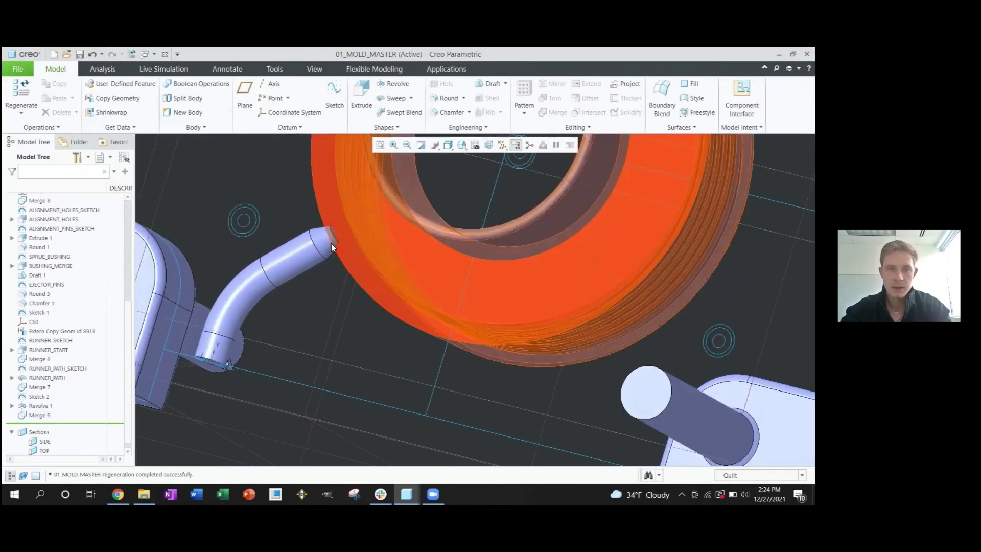
scroll(331, 242, "up", 5)
left_click(330, 242)
left_click(331, 237)
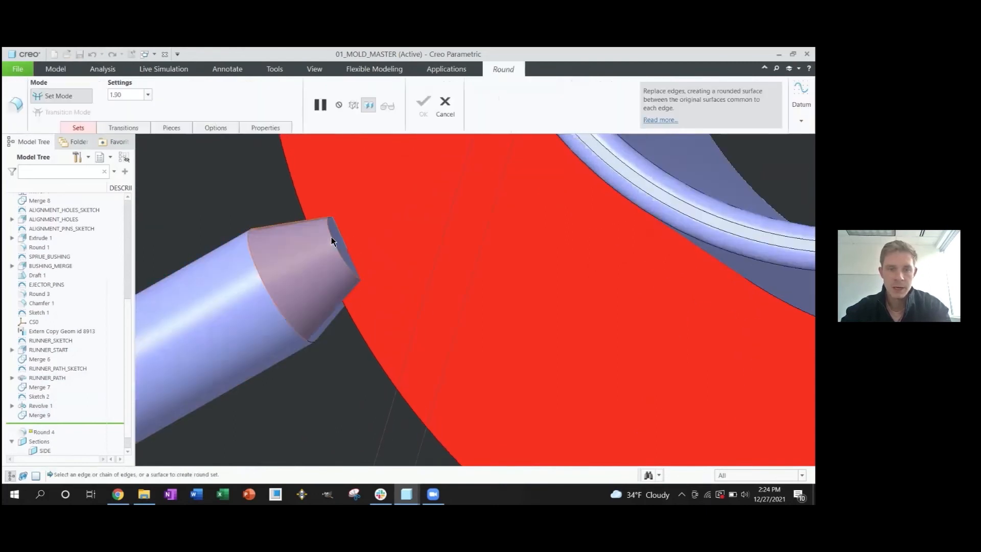
left_click(332, 237)
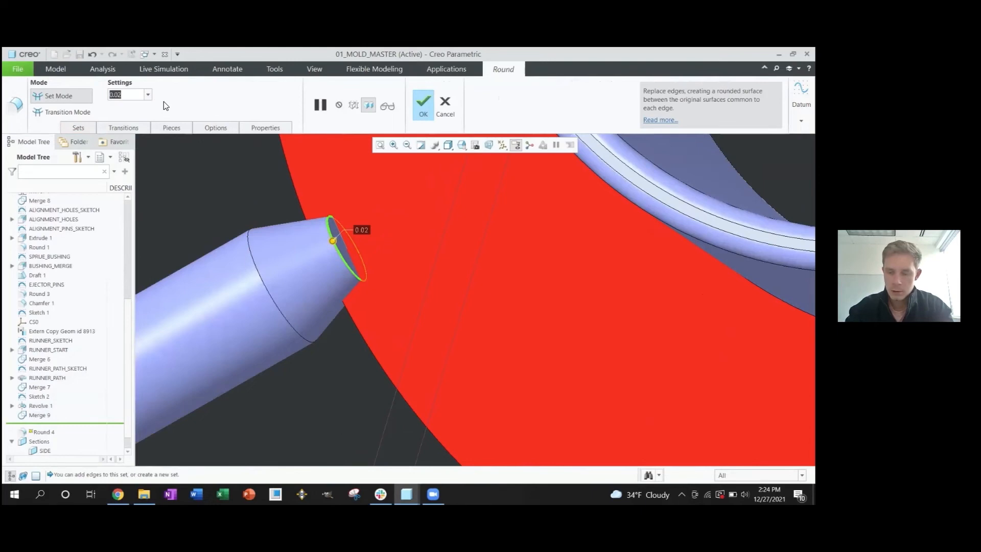
type("1")
key("Return")
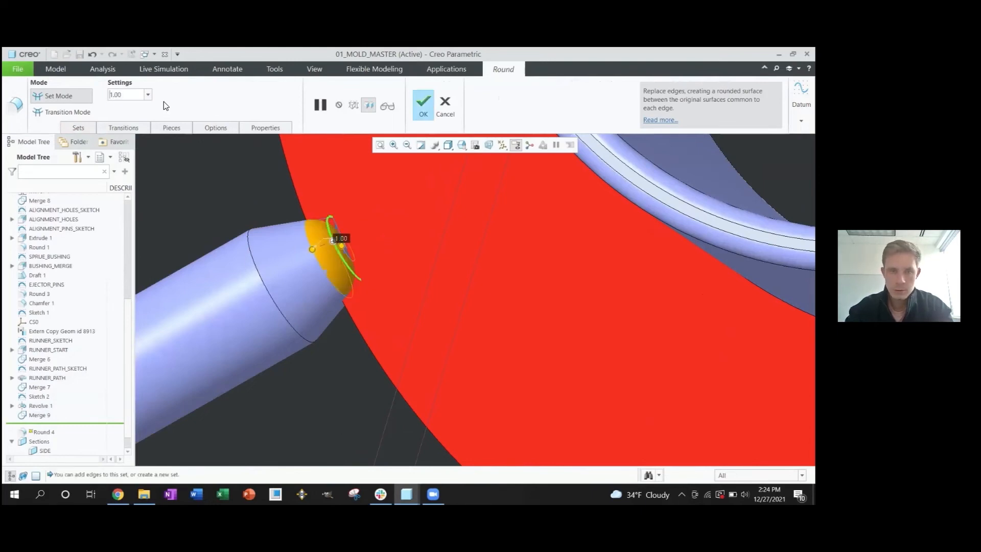
middle_click(321, 380)
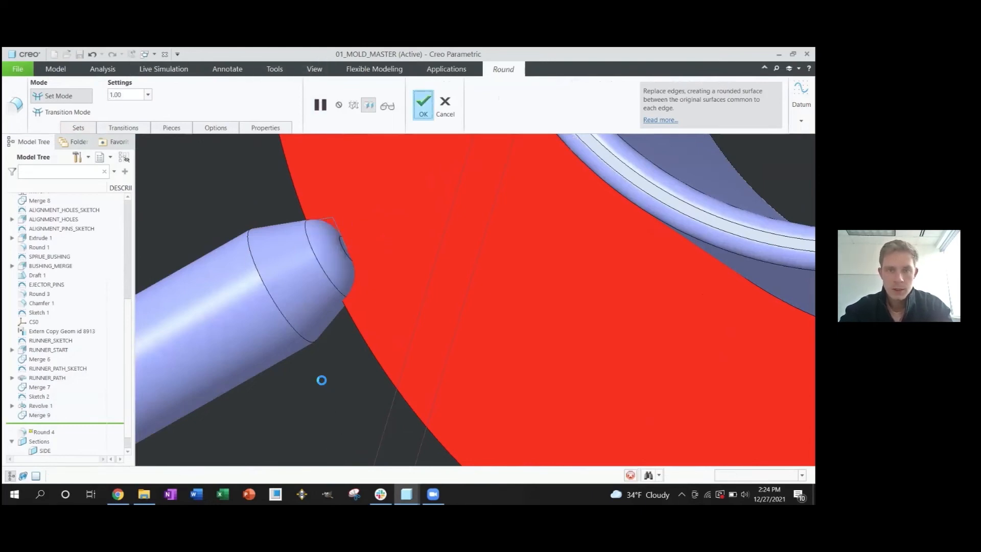
left_click(340, 373)
Step: Check the runner and gate against the whole mold layout and save the 01_MOLD_MASTER model
scroll(330, 330, "up", 4)
middle_click_drag(330, 330, 321, 312)
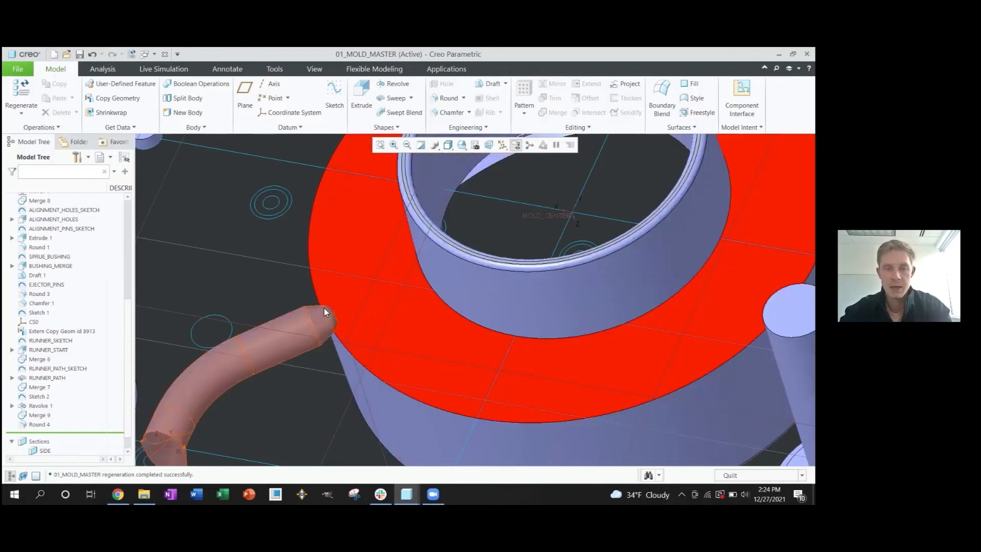
scroll(366, 321, "down", 6)
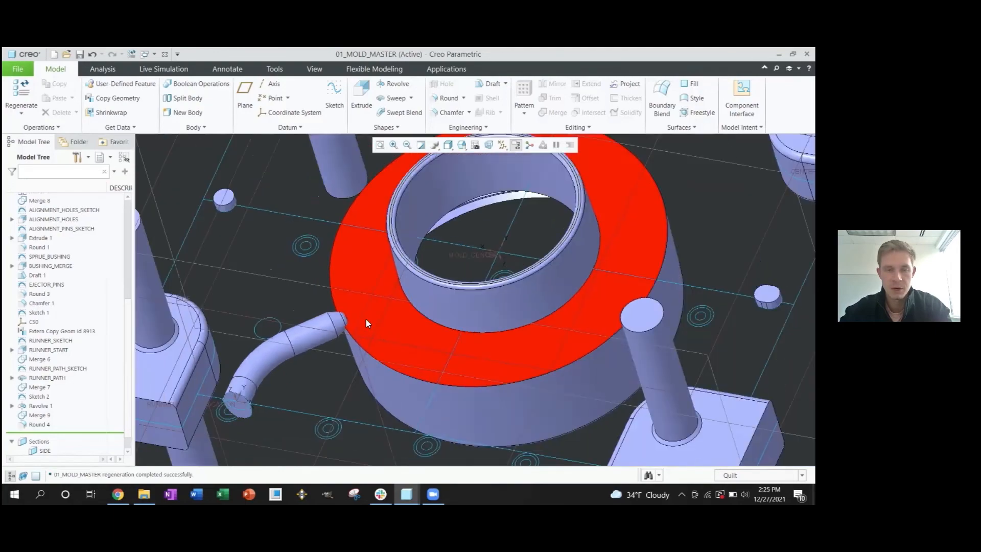
scroll(371, 321, "down", 5)
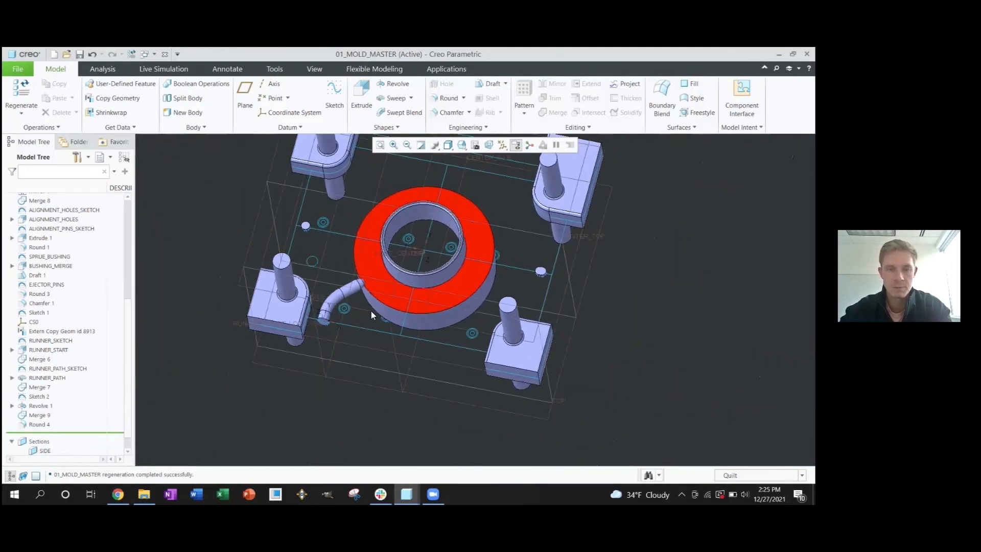
scroll(370, 321, "down", 4)
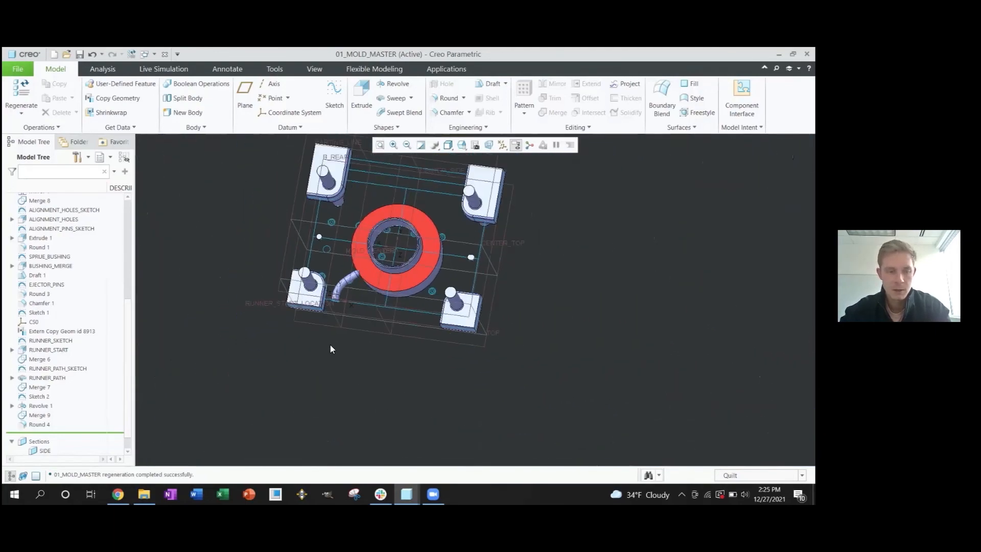
key("ctrl+s")
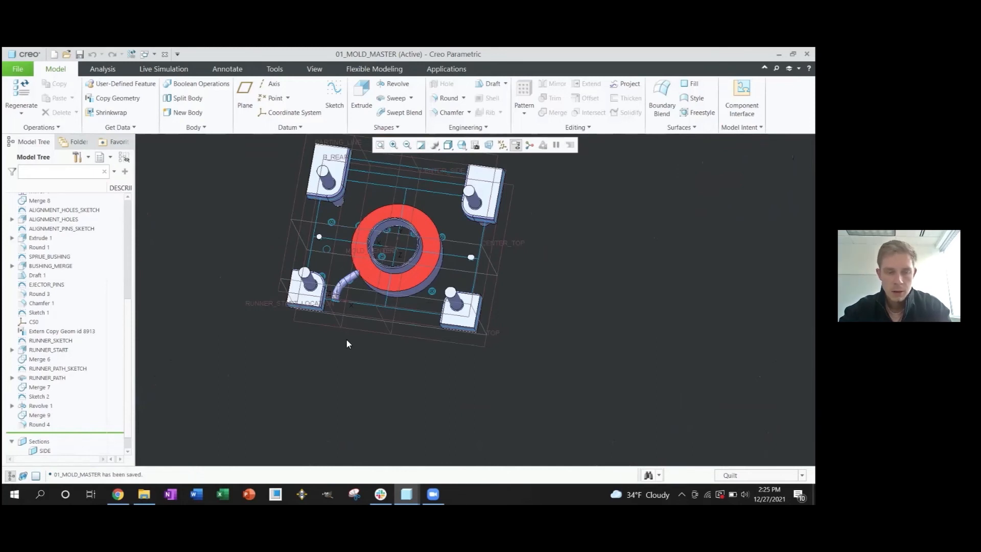
scroll(378, 318, "down", 3)
mouse_move(378, 318)
middle_mouse_down()
mouse_move(381, 330)
mouse_move(392, 318)
middle_mouse_up()
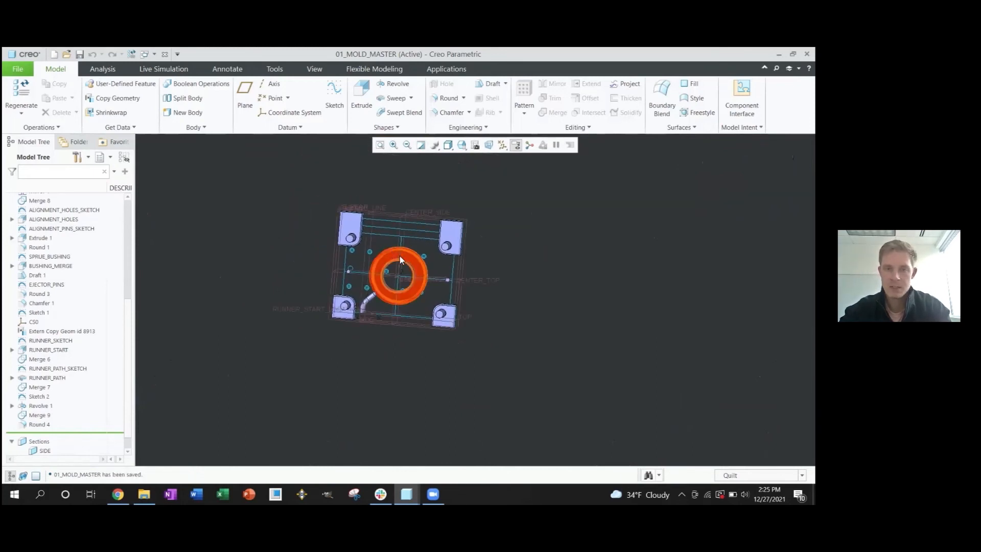
Step: Open the mold_core.prt part and regenerate it with its hidden layers shown
scroll(415, 264, "down", 3)
mouse_move(415, 265)
middle_mouse_down()
mouse_move(400, 262)
mouse_move(401, 270)
middle_mouse_up()
scroll(402, 272, "up", 2)
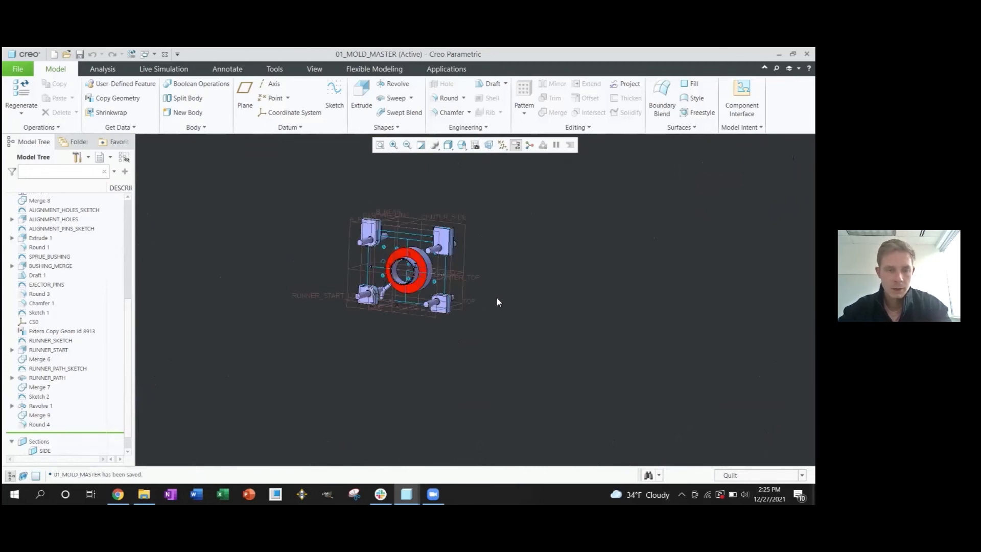
key("ctrl+o")
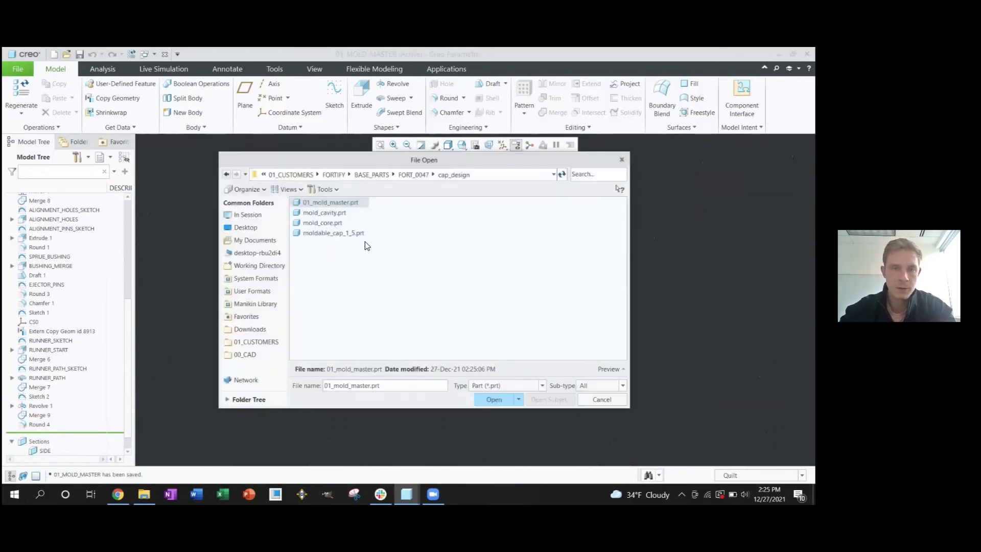
left_click(331, 224)
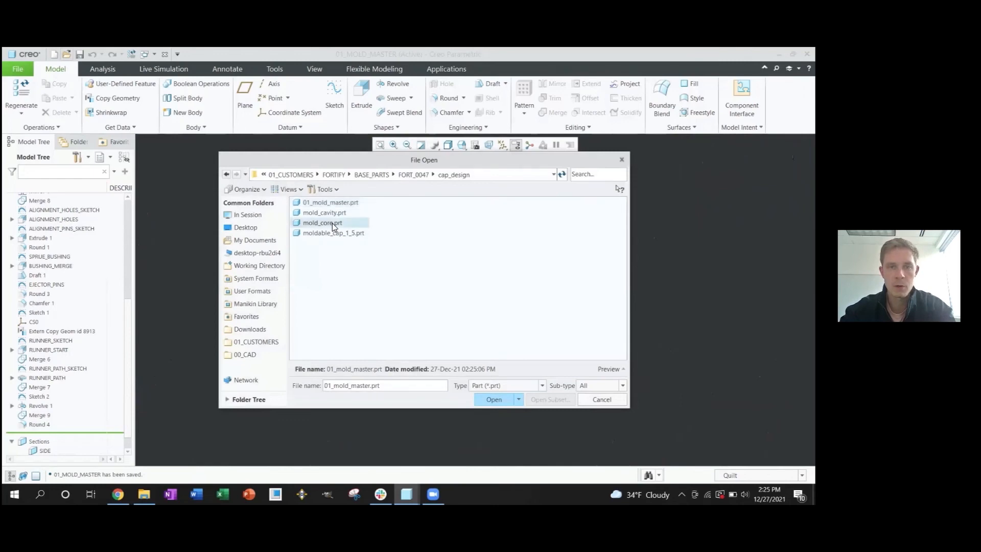
left_click(484, 397)
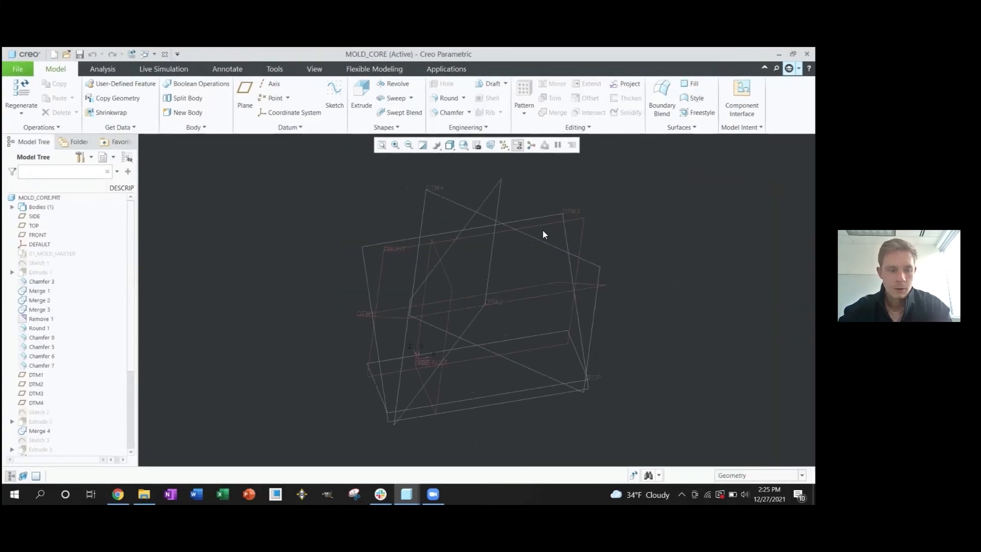
key("ctrl+g")
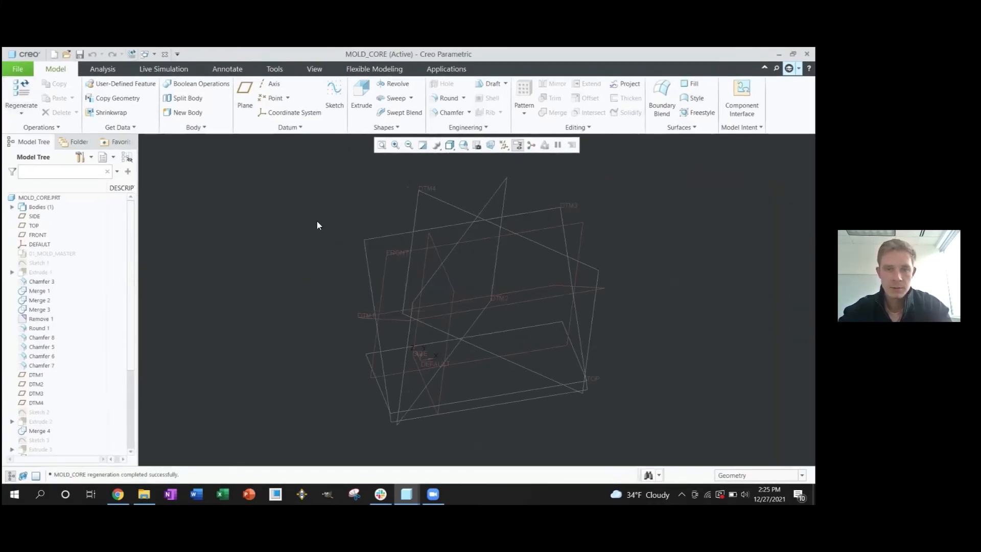
left_click(207, 318)
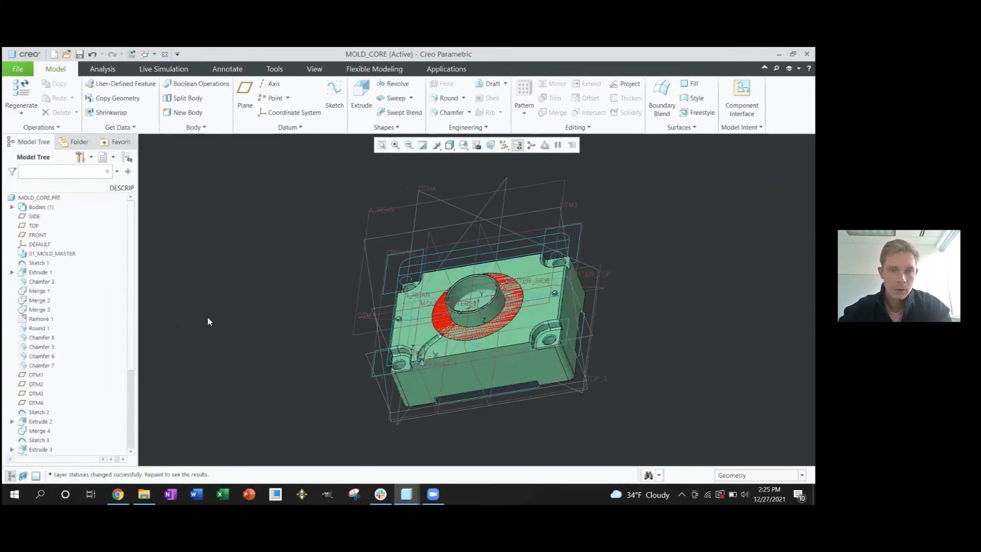
Step: Hide the sketches and datum planes so only the core block and cap geometry are displayed
scroll(31, 383, "down", 5)
middle_click_drag(455, 259, 400, 302)
scroll(469, 379, "down", 4)
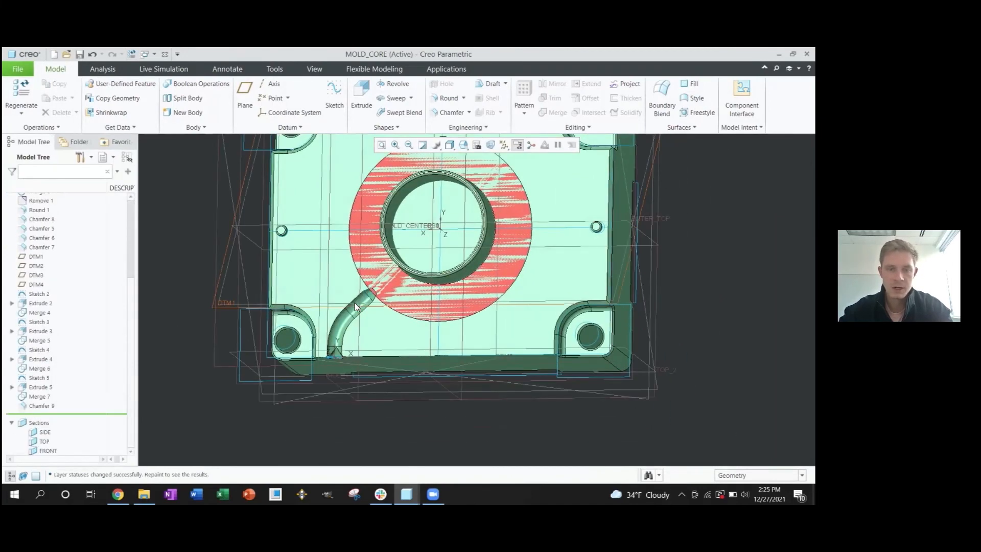
scroll(355, 302, "up", 2)
key("ctrl+r")
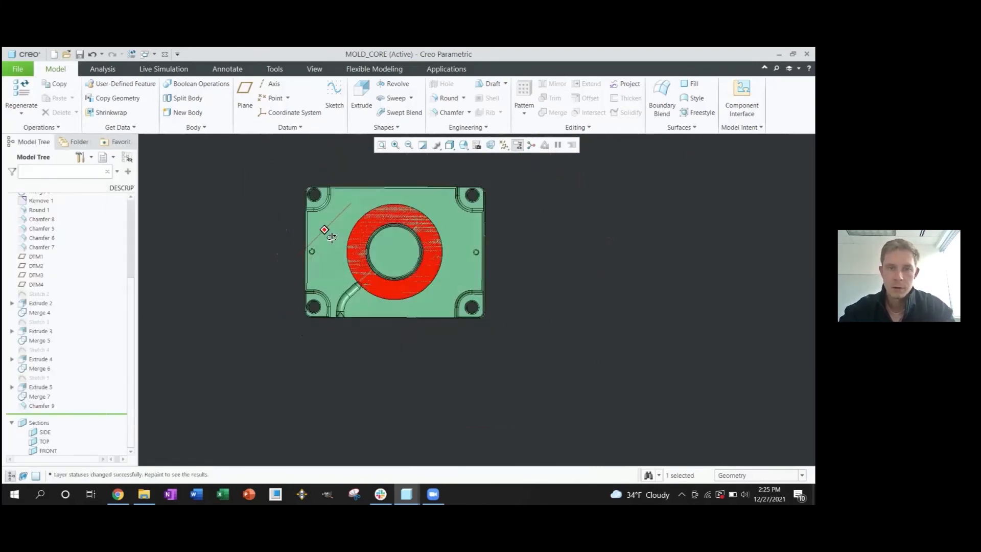
scroll(402, 214, "down", 3)
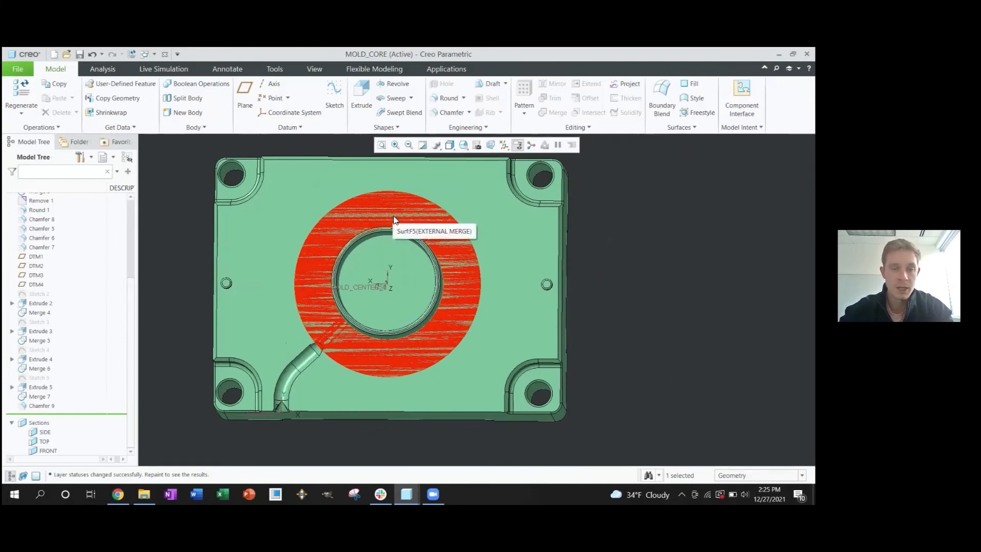
Step: Merge the cap quilt with the core block quilt to form the cap cavity in the core
key("shift+q")
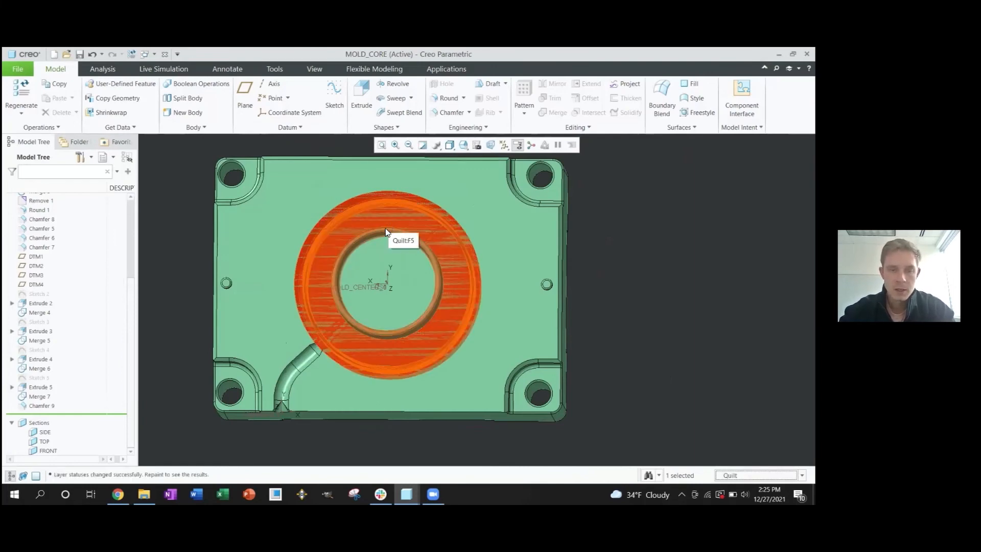
left_click(388, 227)
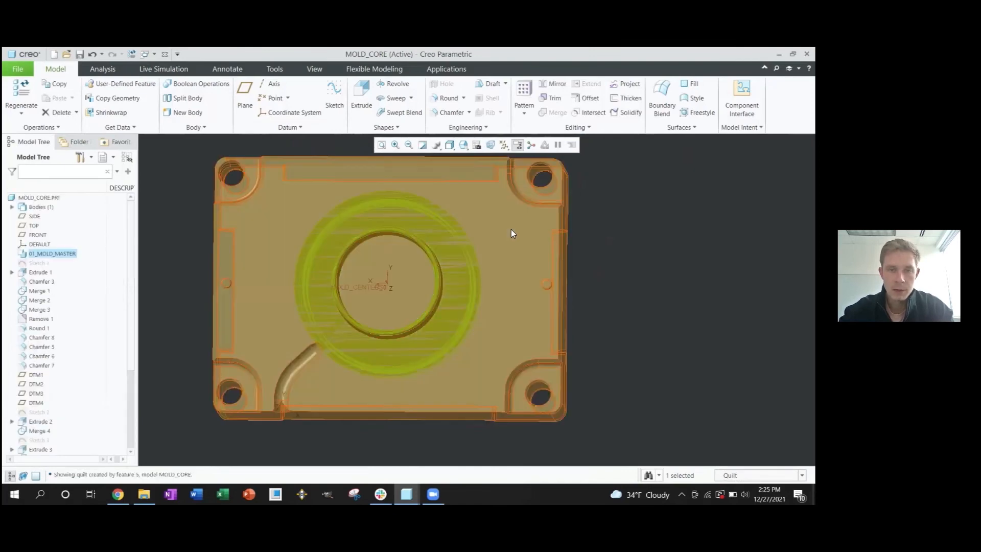
left_click(513, 233, "ctrl")
left_click(553, 112)
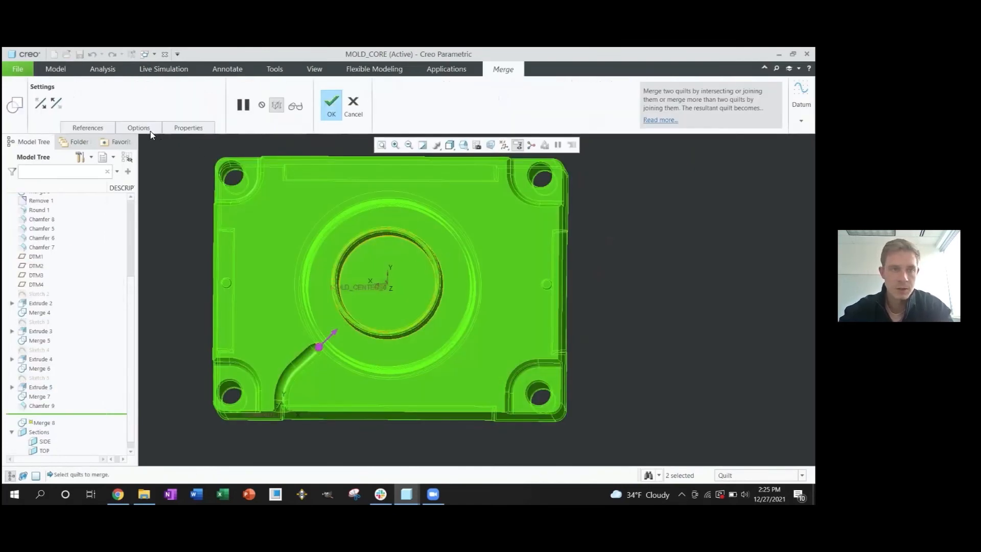
left_click(331, 104)
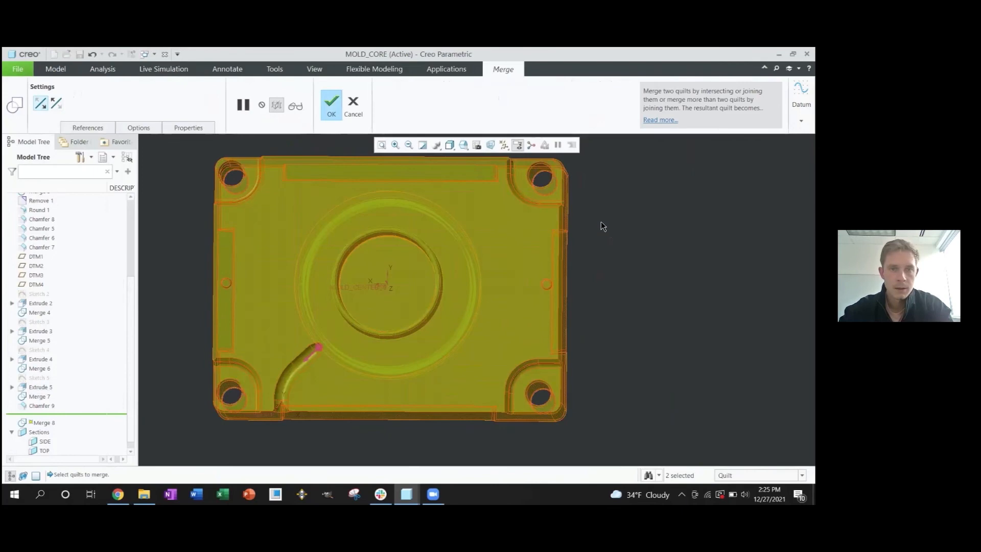
Step: Examine the merged cap cavity in the core and where the runner gate meets its rim
key("ctrl+d")
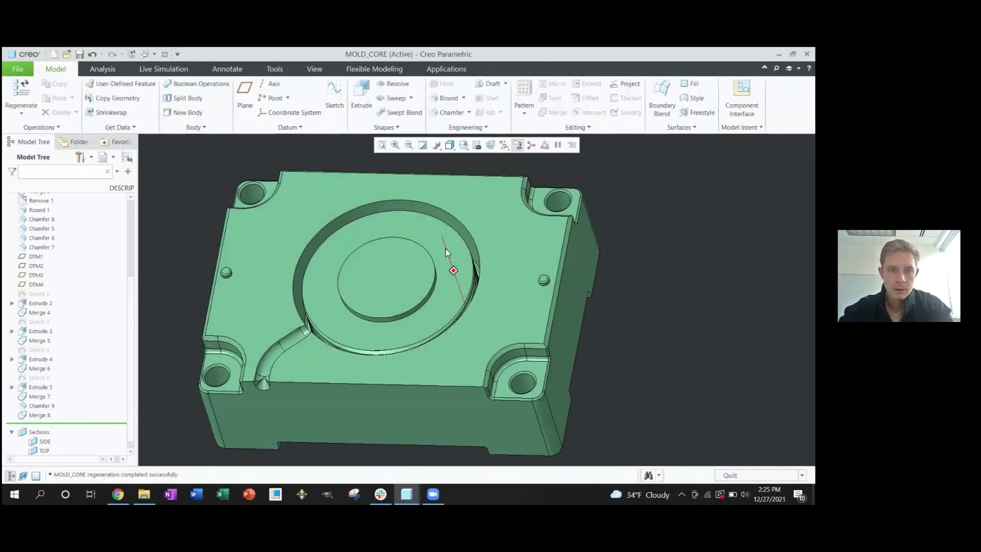
middle_click_drag(421, 298, 428, 285)
scroll(403, 315, "up", 2)
middle_click_drag(405, 316, 405, 347)
scroll(402, 313, "down", 2)
scroll(403, 313, "down", 5)
scroll(404, 347, "up", 2)
scroll(404, 345, "up", 2)
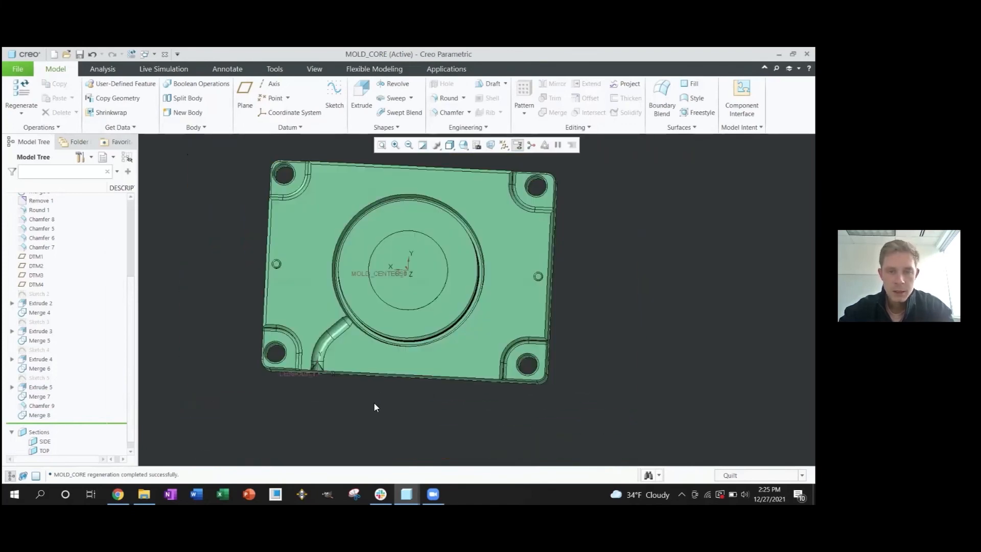
Step: Round the edge between the runner and the tapered gate on the core with a radius of 2.00
scroll(342, 313, "down", 4)
key("r")
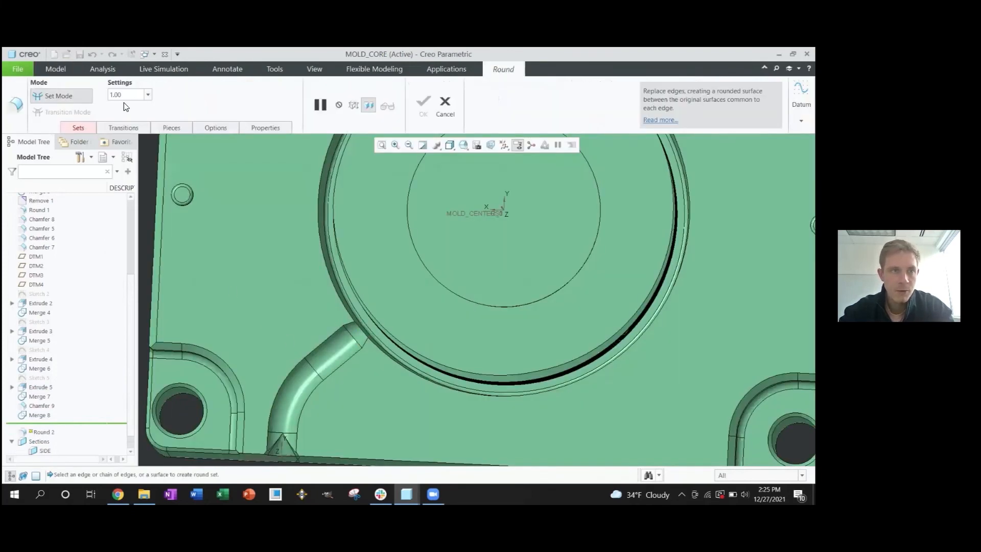
left_click(355, 337)
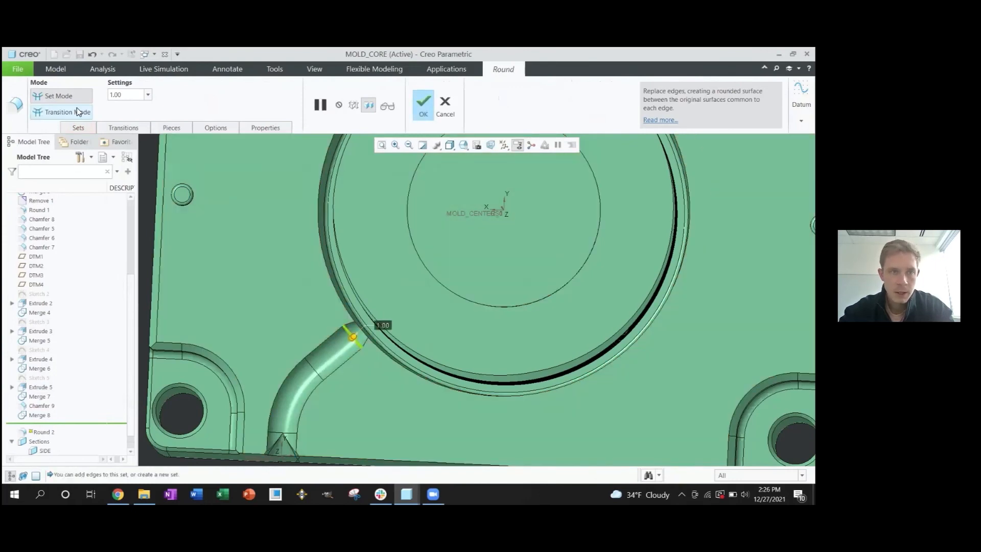
double_click(137, 96)
type("2")
key("Return")
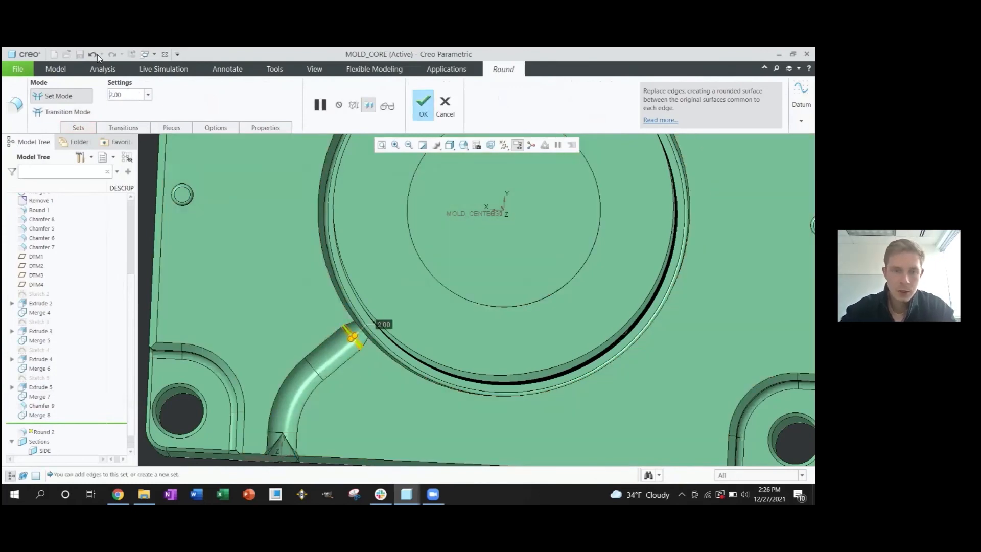
scroll(375, 316, "up", 4)
middle_click(358, 413)
Step: Round the edge where the gate enters the cap cavity wall with a radius of 0.50
scroll(371, 326, "down", 4)
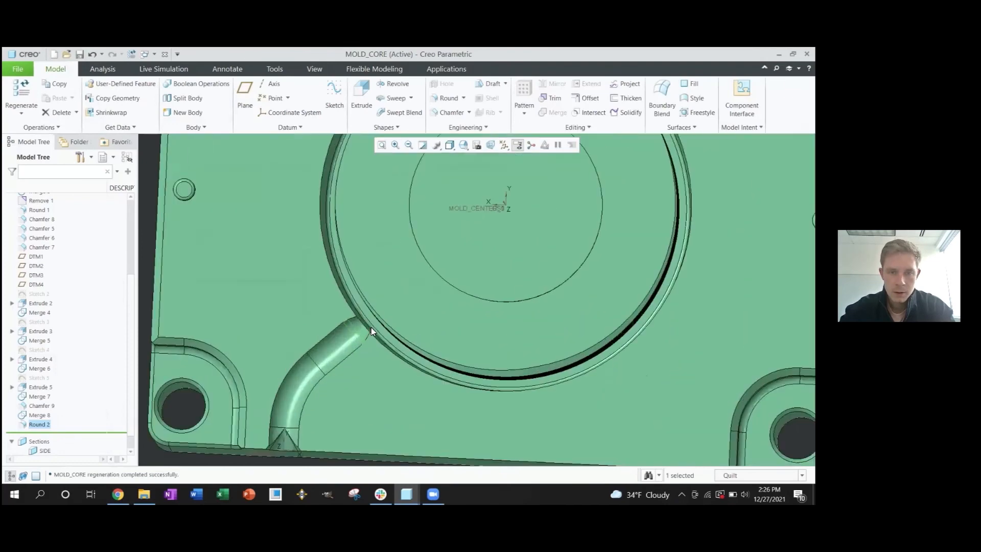
scroll(370, 327, "down", 2)
middle_click_drag(370, 327, 361, 331)
key("r")
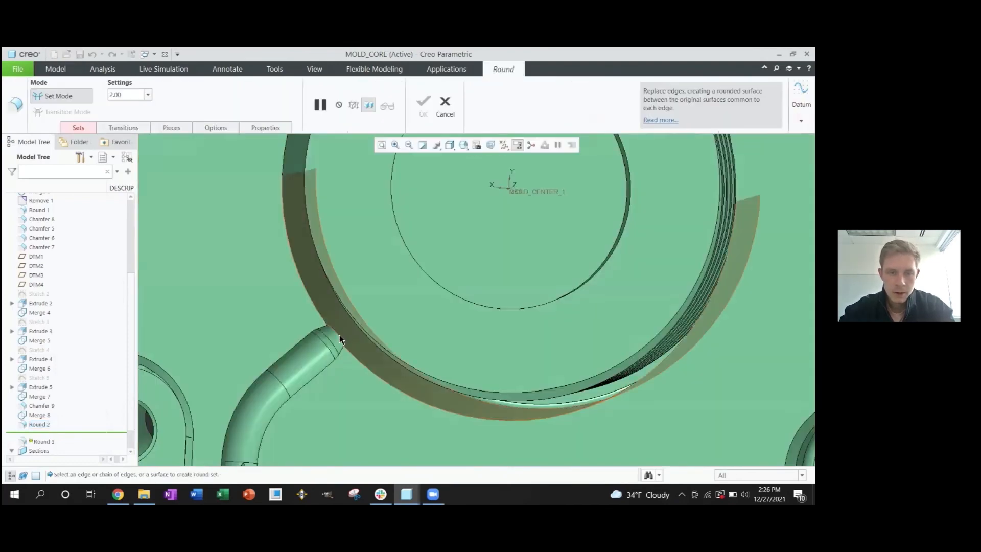
left_click(341, 336)
double_click(121, 94)
type("0.5")
key("Return")
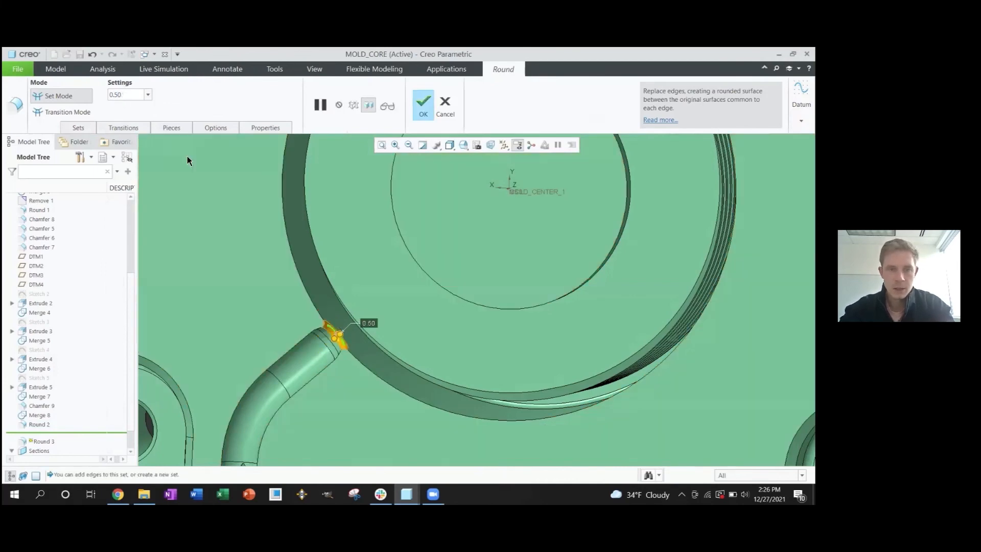
scroll(304, 307, "up", 4)
scroll(314, 325, "down", 5)
scroll(317, 329, "down", 1)
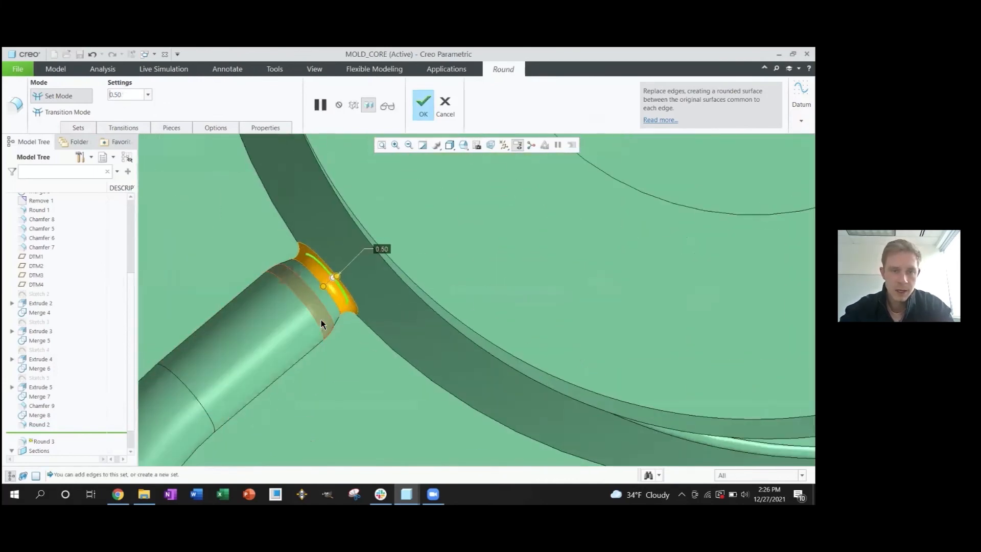
scroll(347, 304, "up", 3)
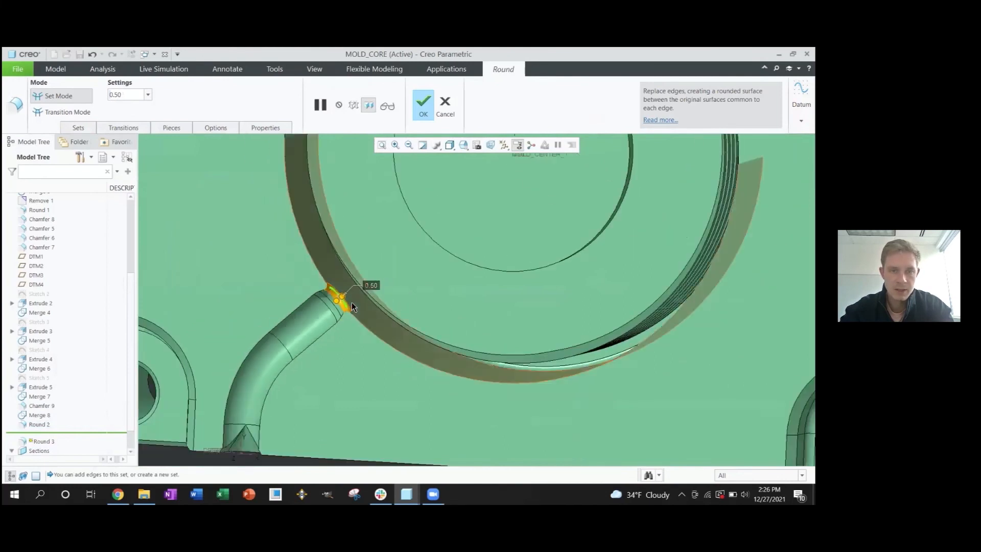
scroll(352, 303, "up", 5)
middle_click(331, 342)
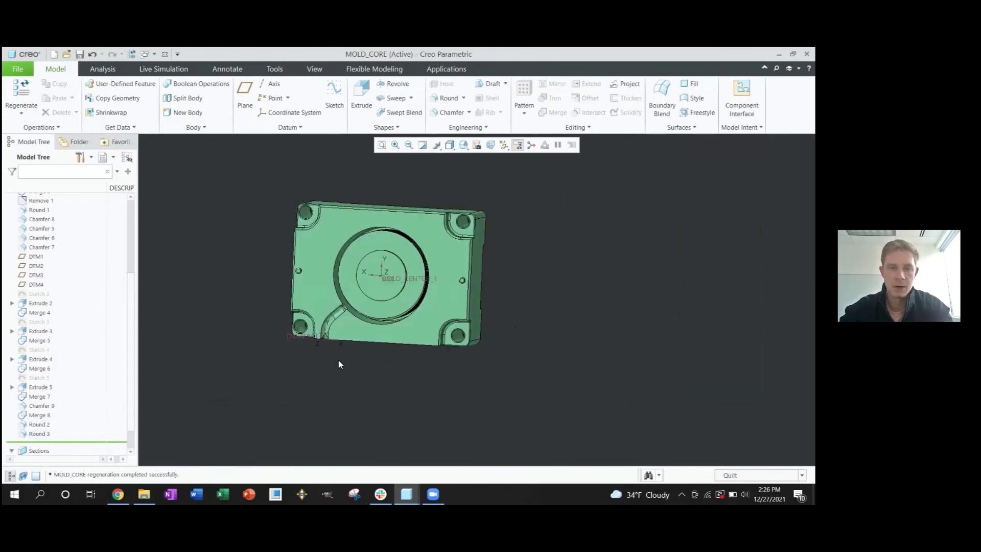
Step: Inspect the rounded gate transition into the cap cavity and the overall core block
scroll(347, 307, "up", 5)
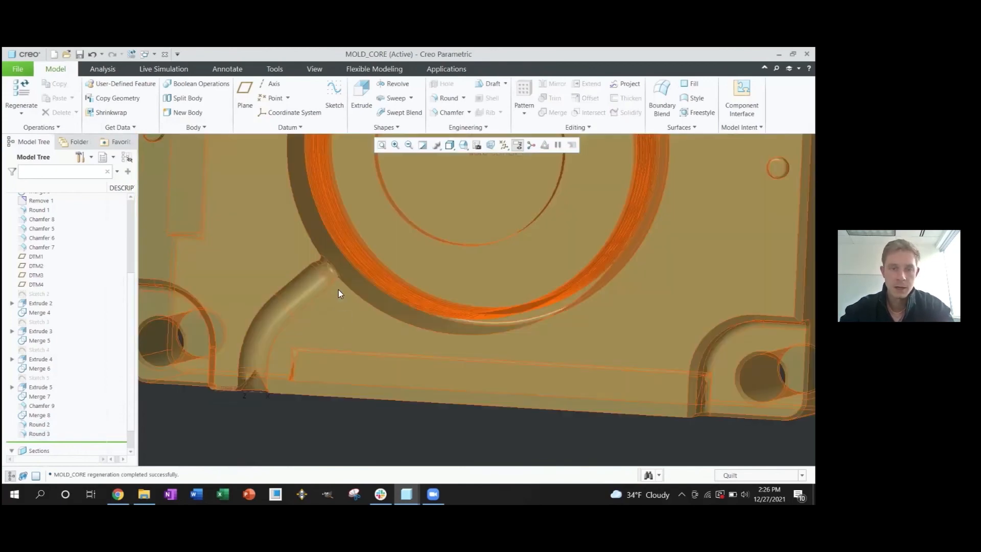
scroll(335, 273, "up", 2)
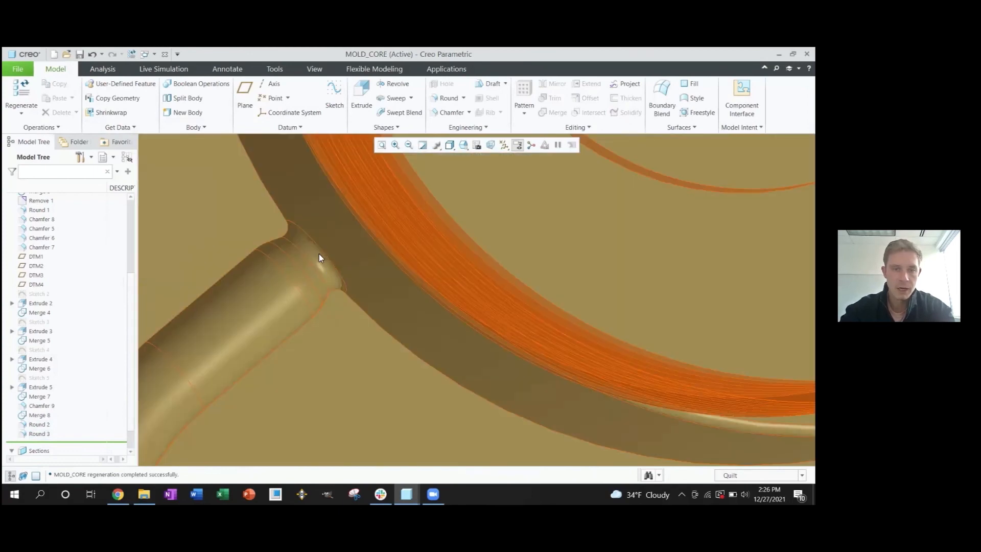
scroll(321, 259, "down", 5)
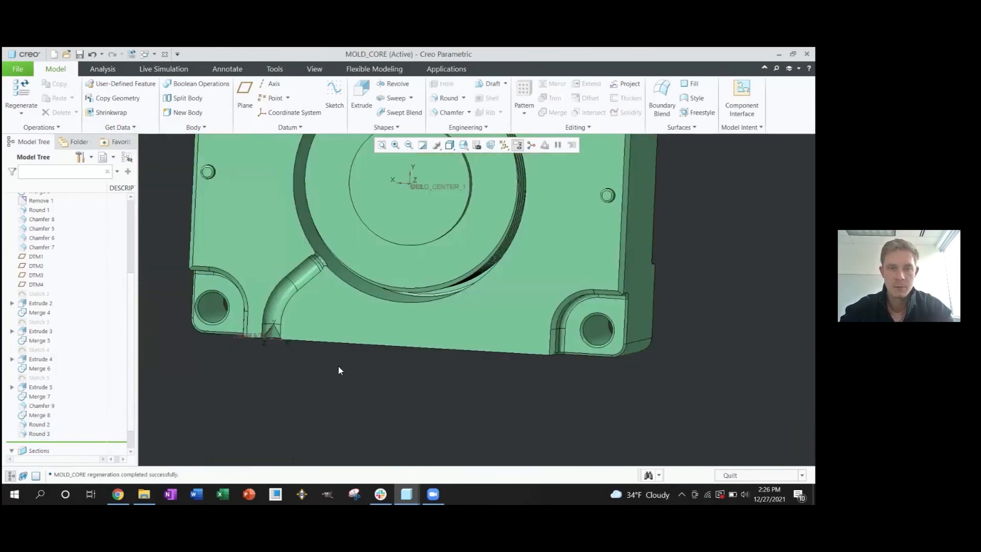
scroll(337, 361, "down", 5)
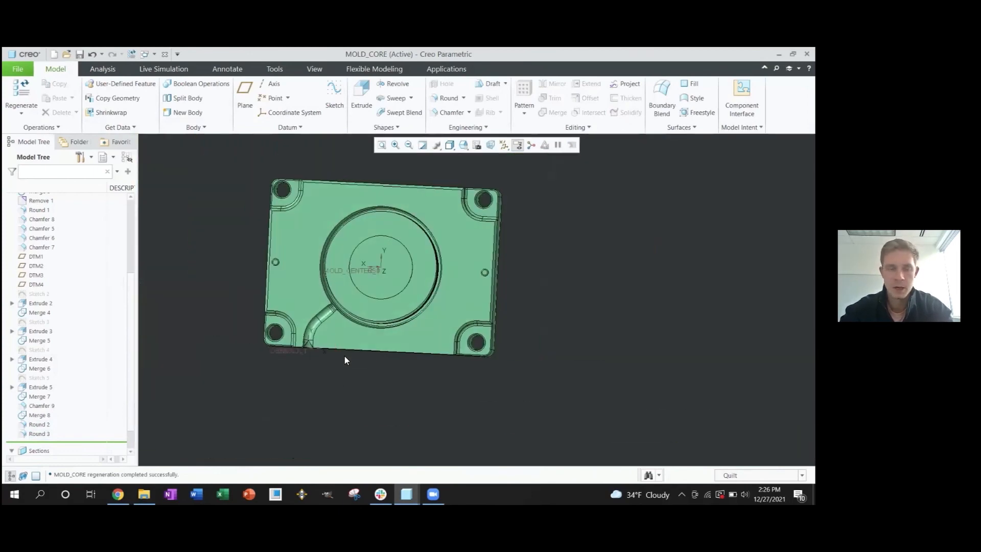
middle_click_drag(353, 355, 362, 354)
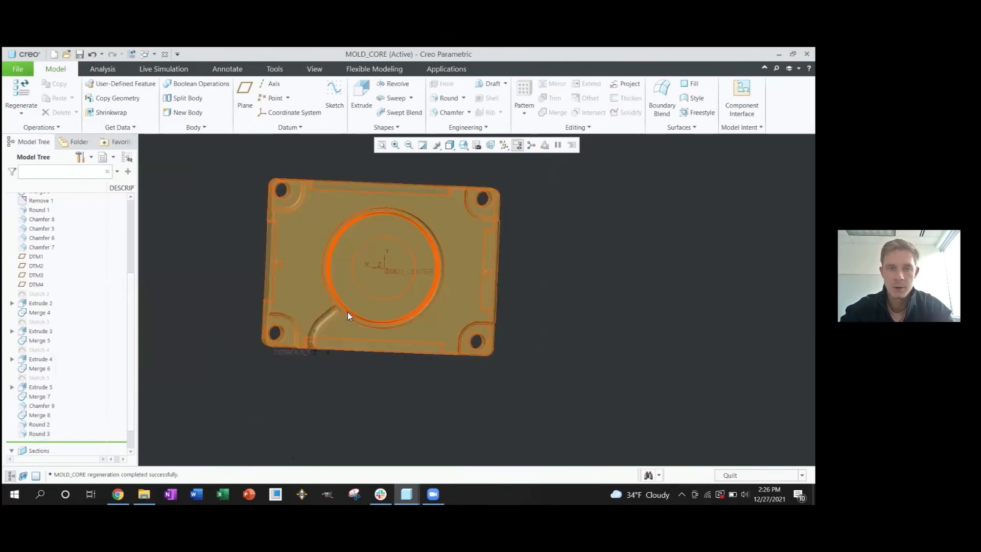
scroll(339, 313, "up", 6)
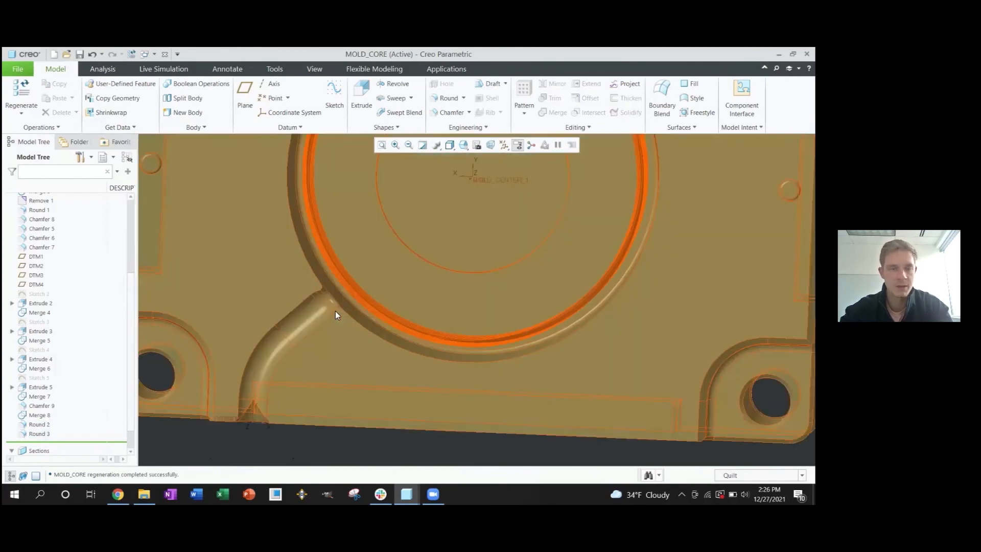
scroll(335, 311, "down", 7)
middle_click_drag(354, 316, 348, 279)
middle_click_drag(446, 289, 459, 292)
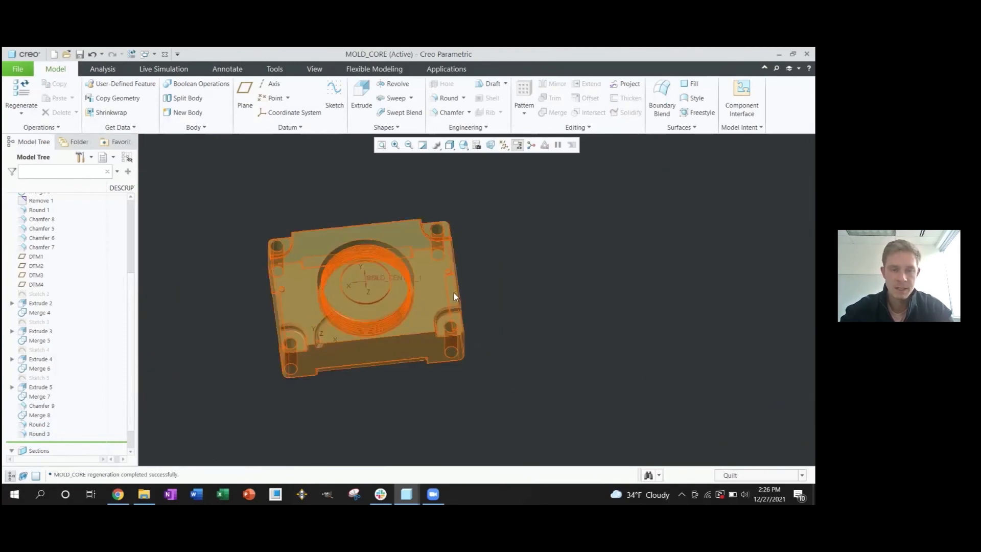
Step: Open the mold_cavity.prt part and regenerate it with its hidden layers shown
key("ctrl+o")
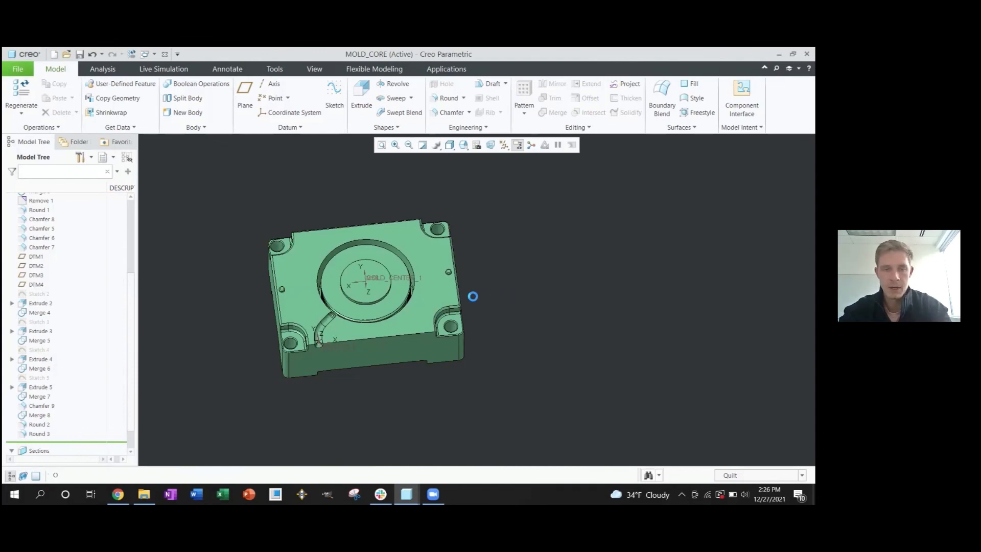
left_click(327, 213)
left_click(483, 397)
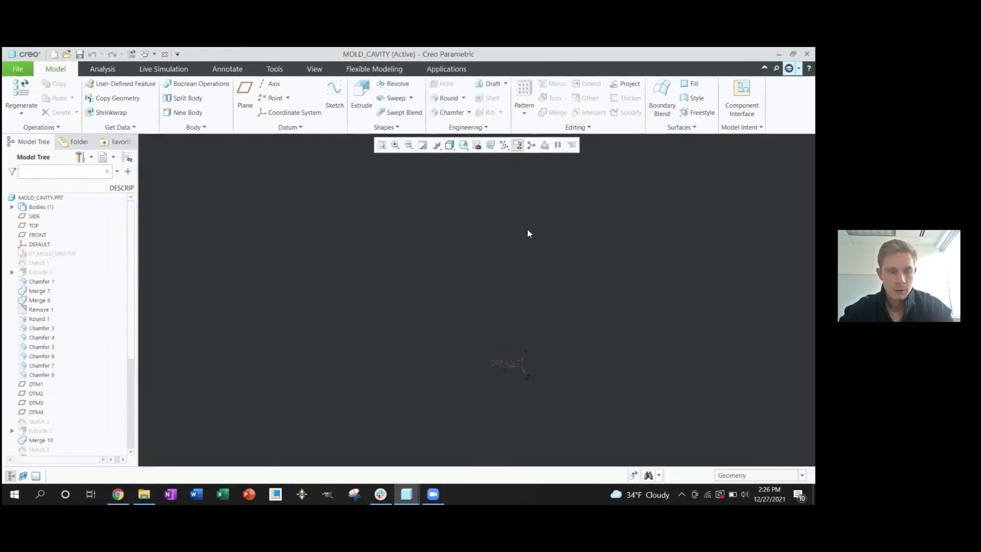
key("ctrl+g")
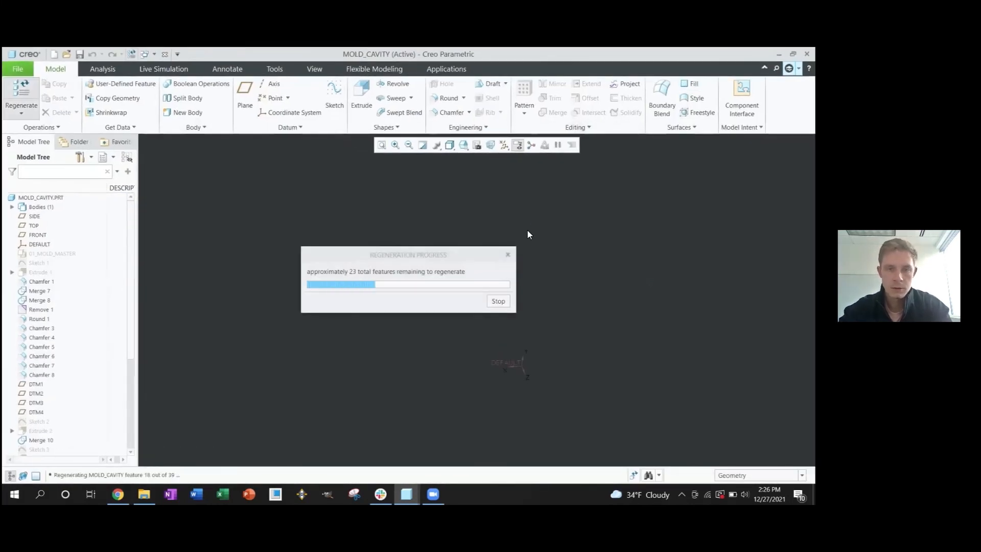
scroll(487, 249, "up", 3)
middle_click_drag(488, 248, 465, 275)
scroll(465, 275, "down", 5)
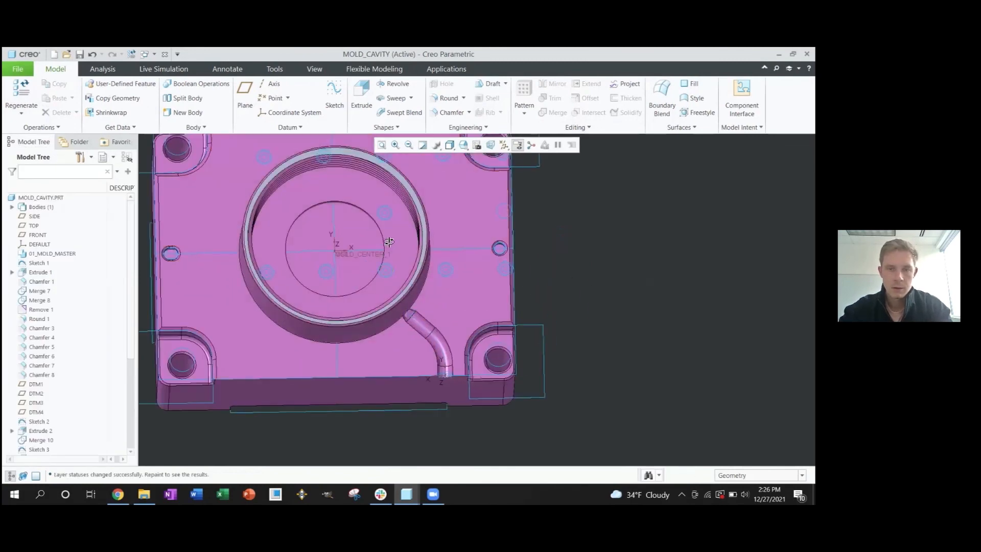
Step: Hide the displayed sketches in the cavity part so only the mold block and cap geometry remain shown
scroll(365, 298, "up", 3)
mouse_move(358, 305)
middle_mouse_down()
mouse_move(355, 276)
mouse_move(349, 305)
middle_mouse_up()
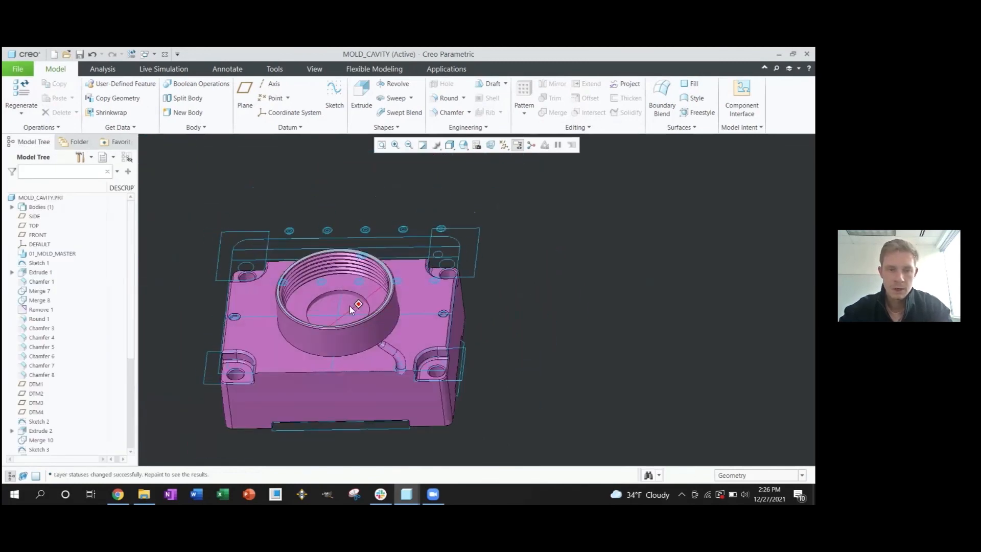
scroll(381, 344, "down", 4)
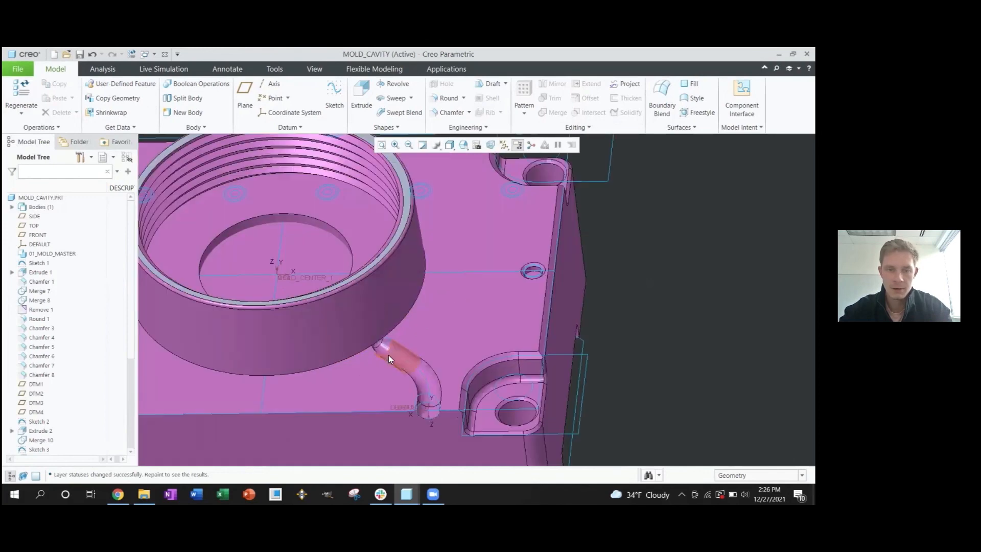
scroll(408, 349, "up", 3)
key("ctrl+h")
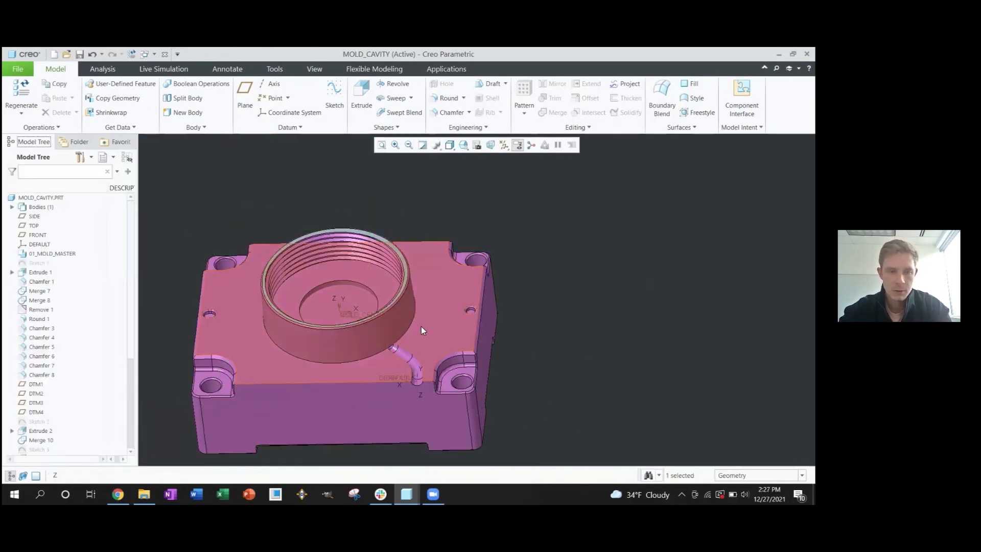
Step: Merge the cap quilt with the cavity block quilt, flipping the kept side to cut the cap shape into the block
left_click(264, 342)
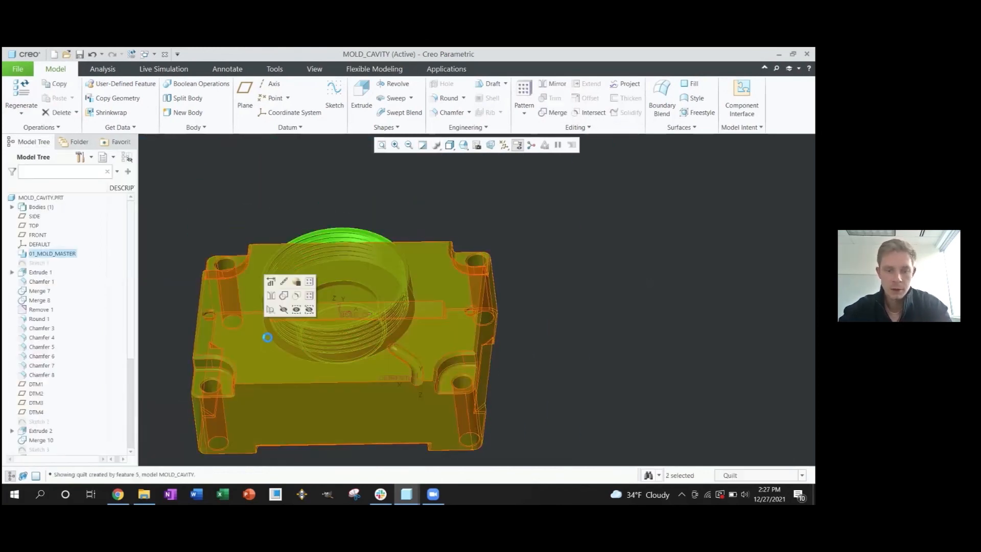
left_click(284, 295)
left_click(55, 104)
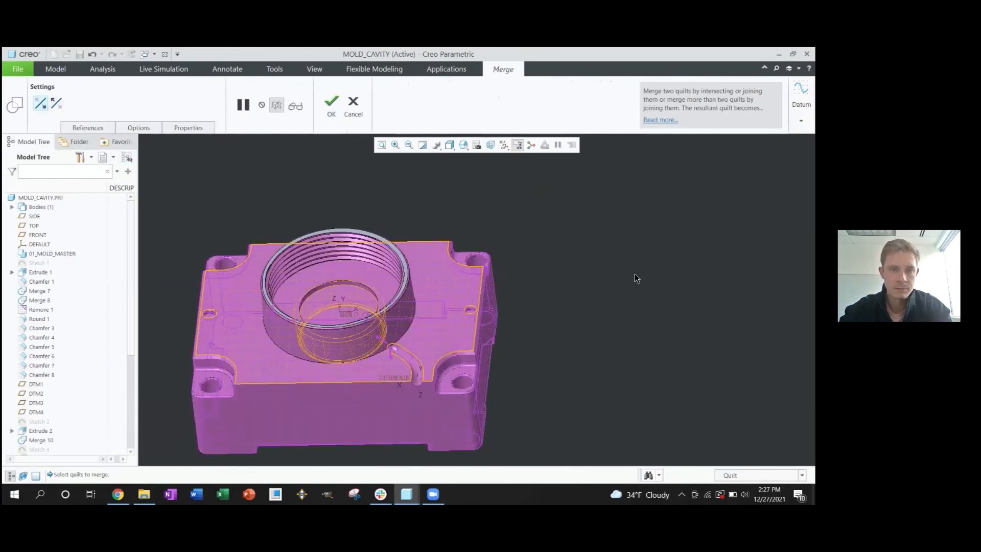
middle_click(585, 248)
left_click(585, 248)
Step: Examine the merged cavity face, checking the central cap recess against the end of the curved runner
middle_click_drag(426, 268, 432, 303)
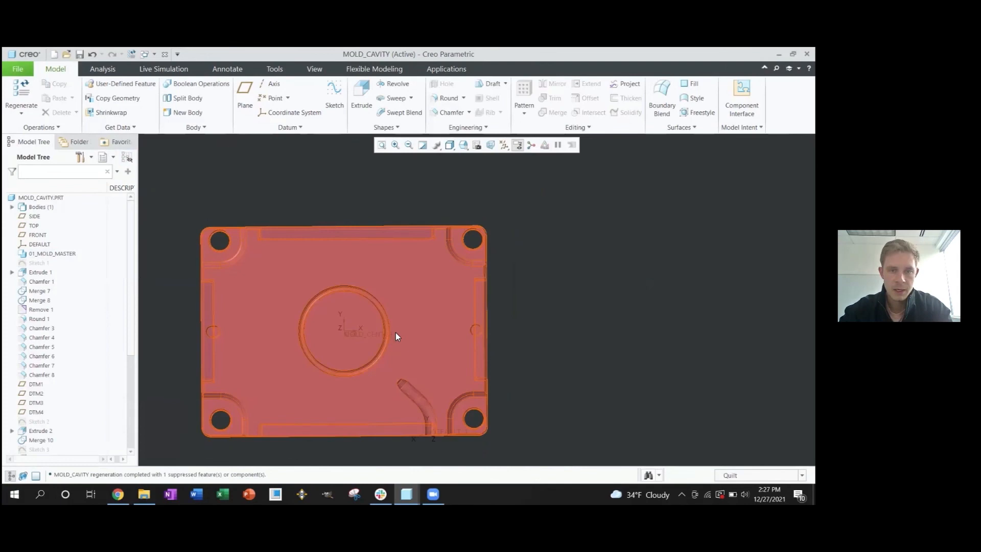
middle_click_drag(387, 350, 447, 303, "shift")
scroll(407, 308, "up", 5)
scroll(408, 294, "down", 4)
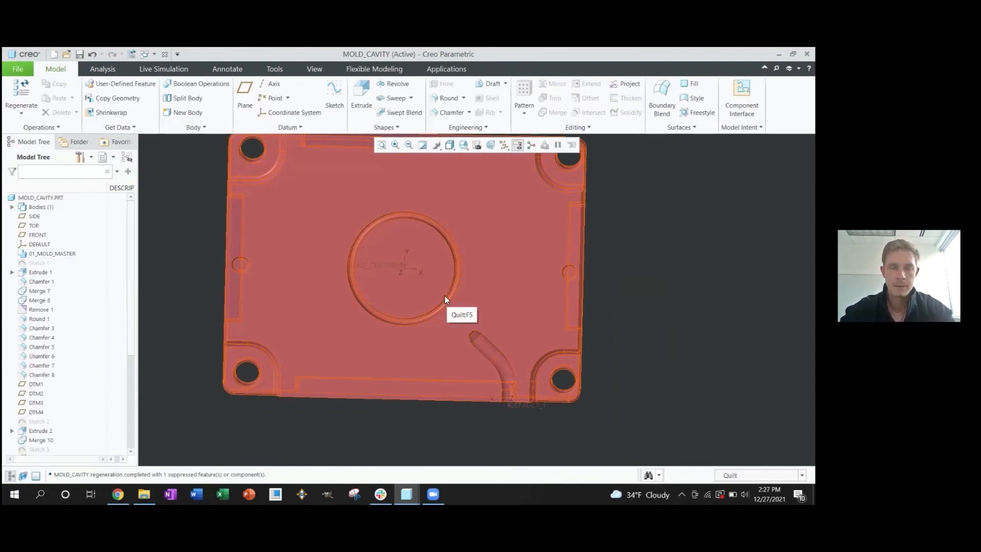
scroll(443, 296, "down", 3)
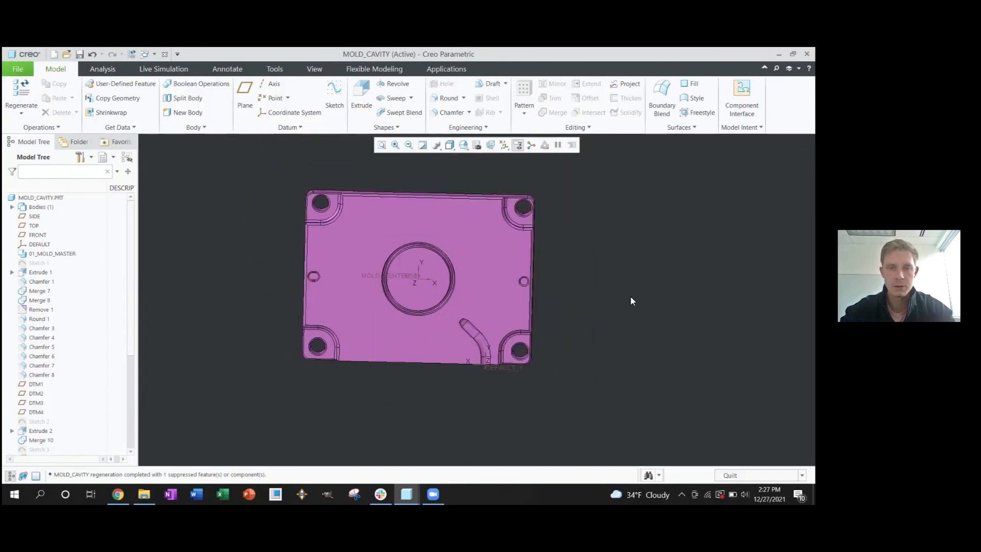
middle_click_drag(451, 310, 429, 292)
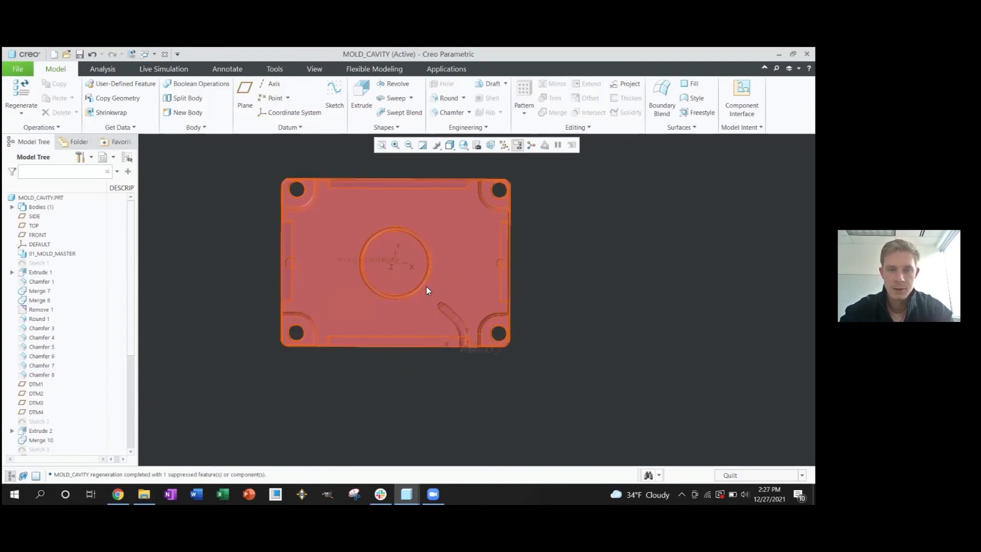
scroll(427, 286, "up", 3)
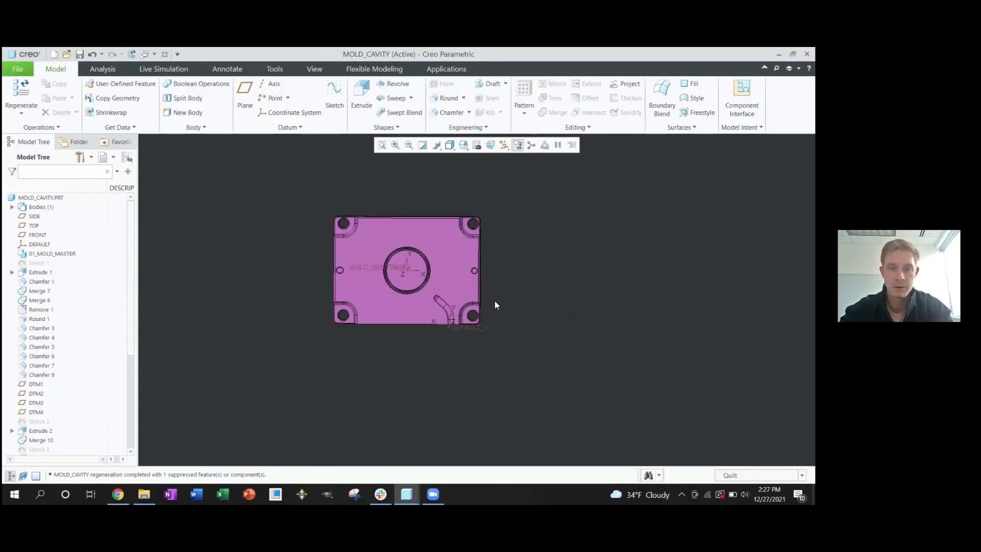
scroll(391, 298, "up", 2)
scroll(391, 287, "down", 4)
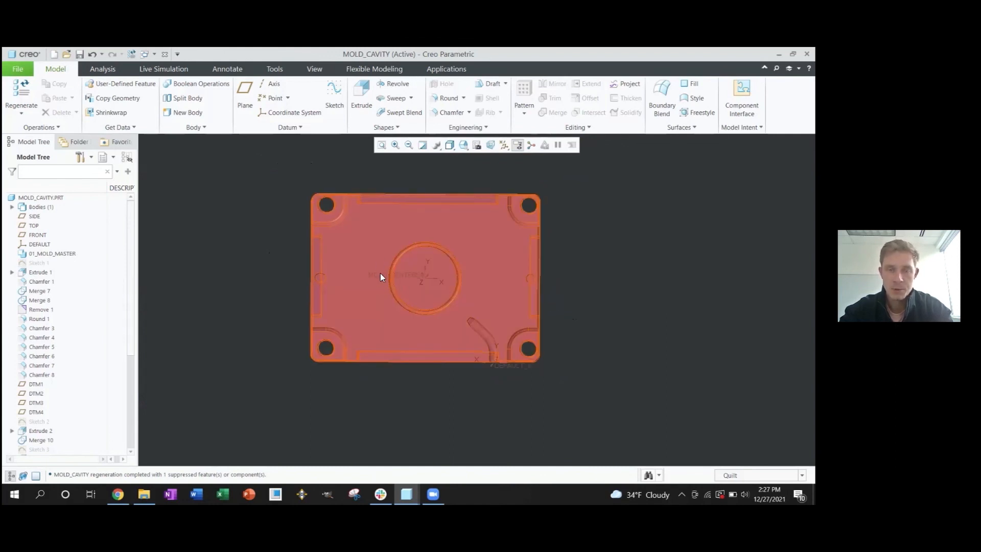